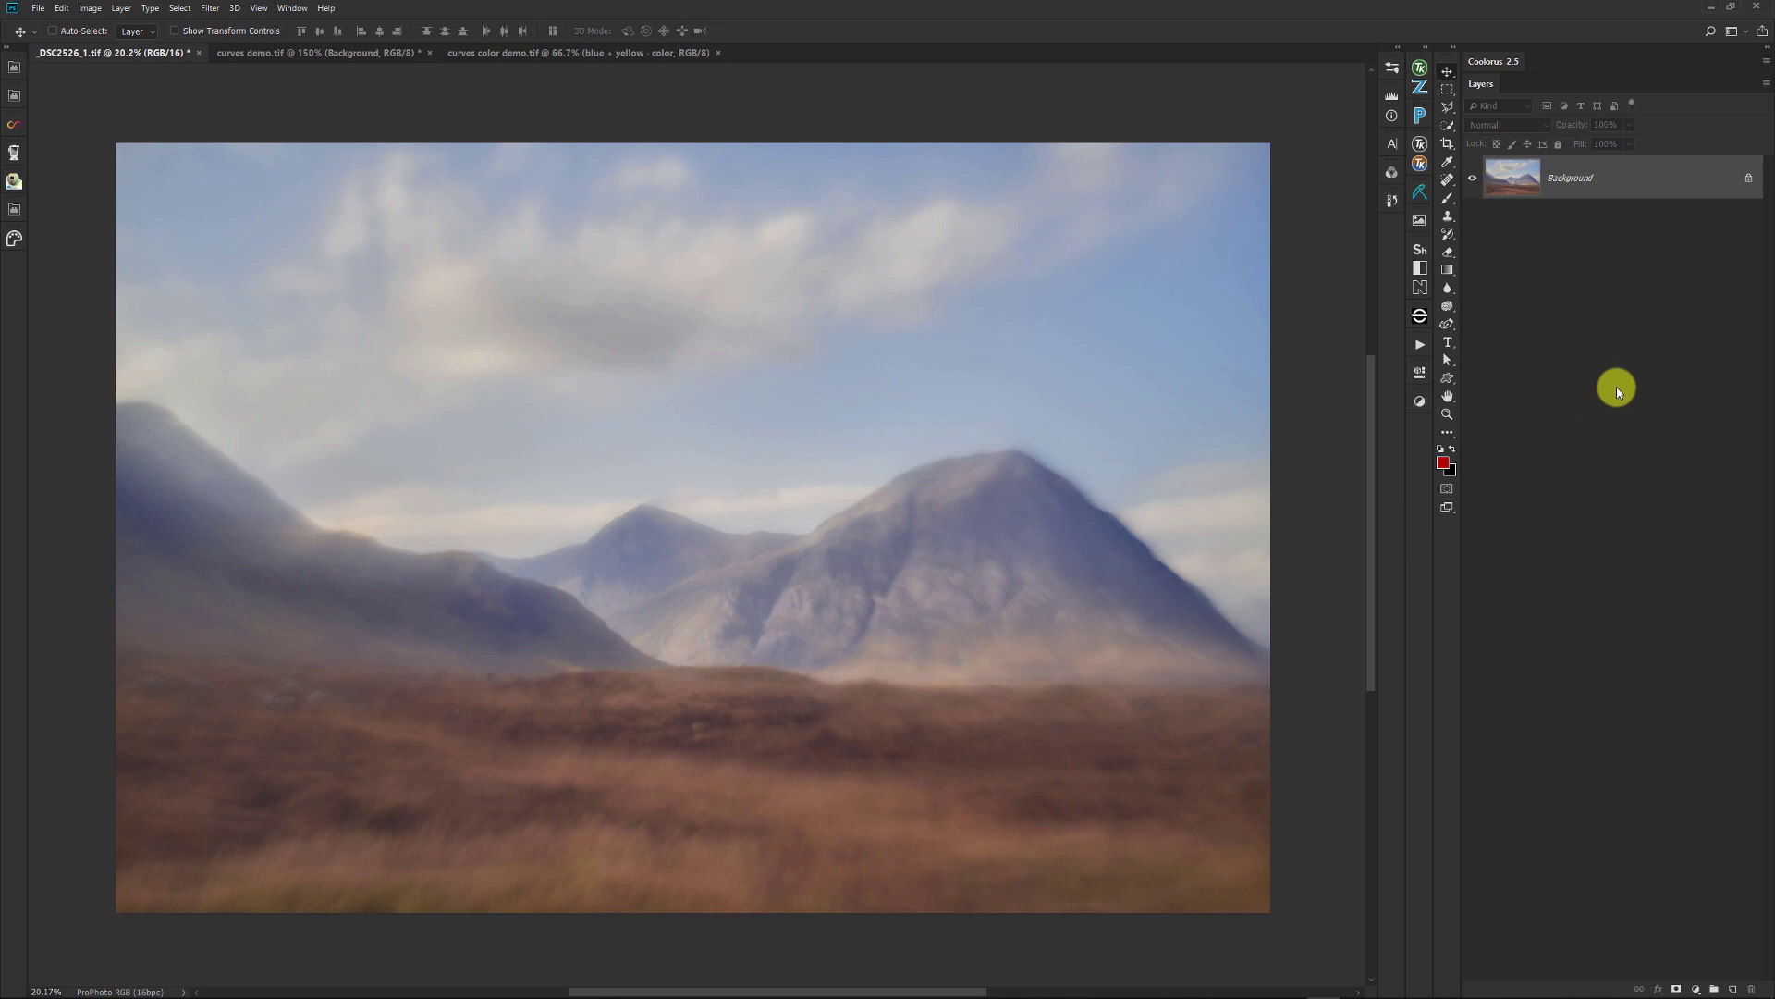
# Add a Curves adjustment layer above the Background layer.
pyautogui.click(1420, 401)
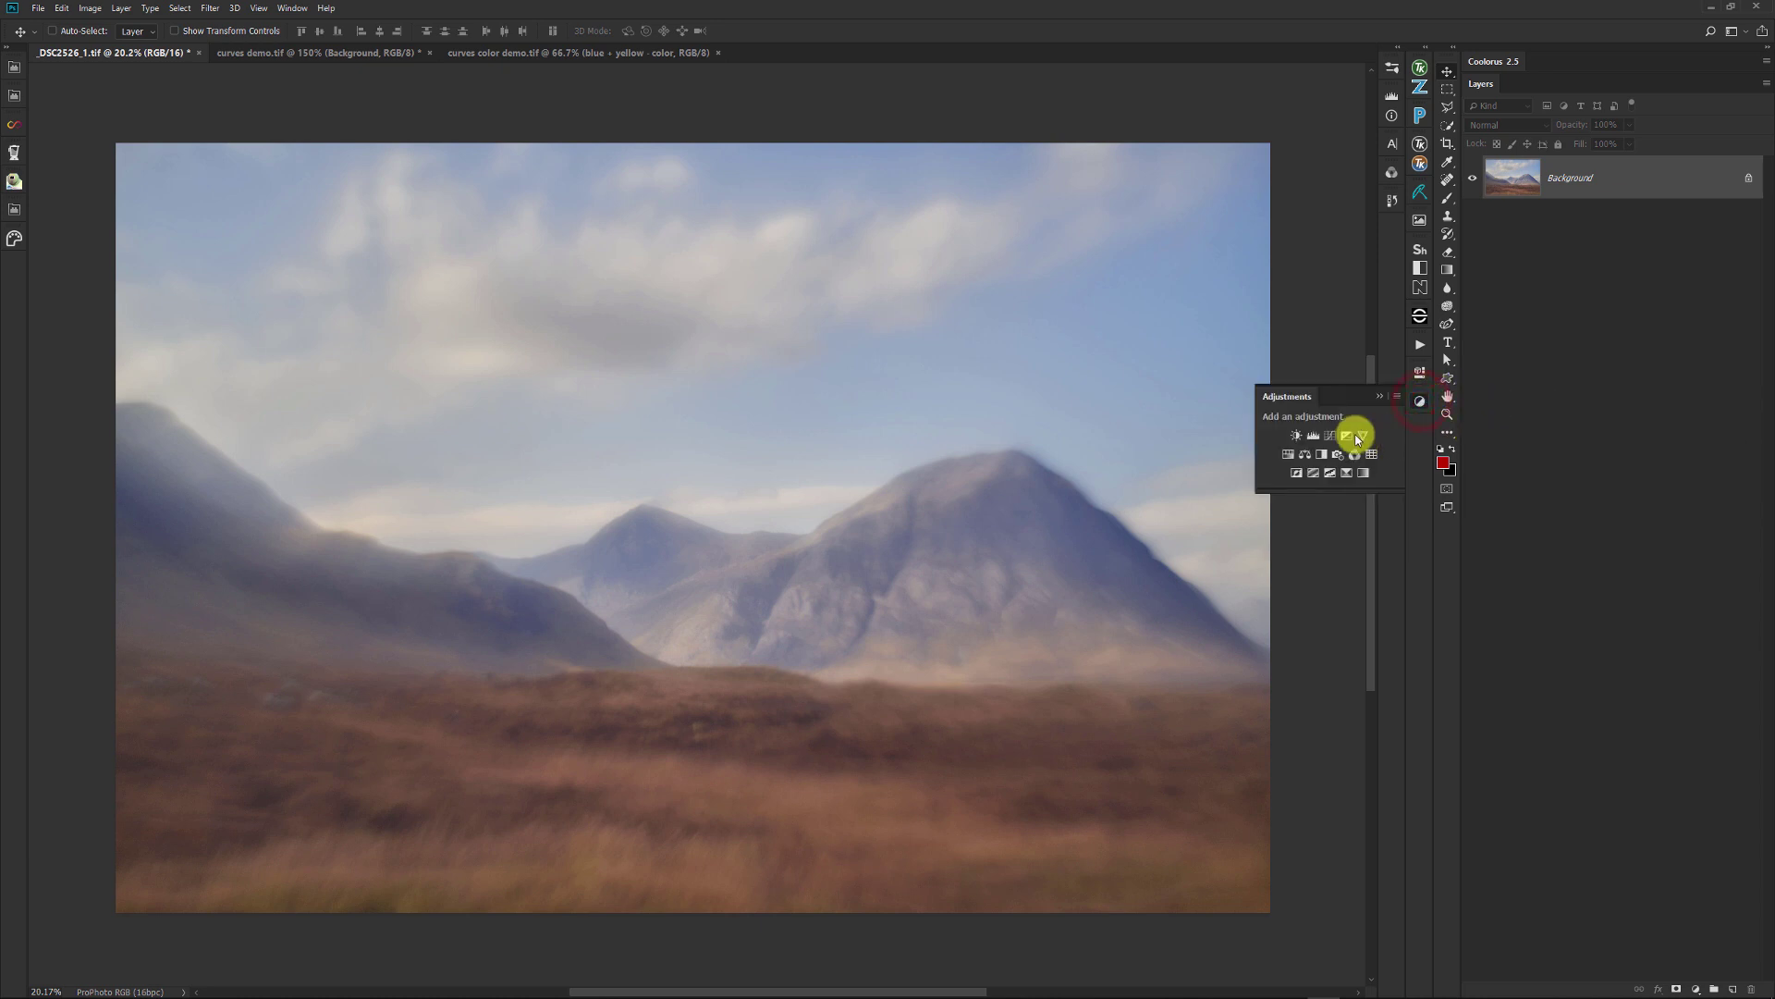
pyautogui.click(1330, 436)
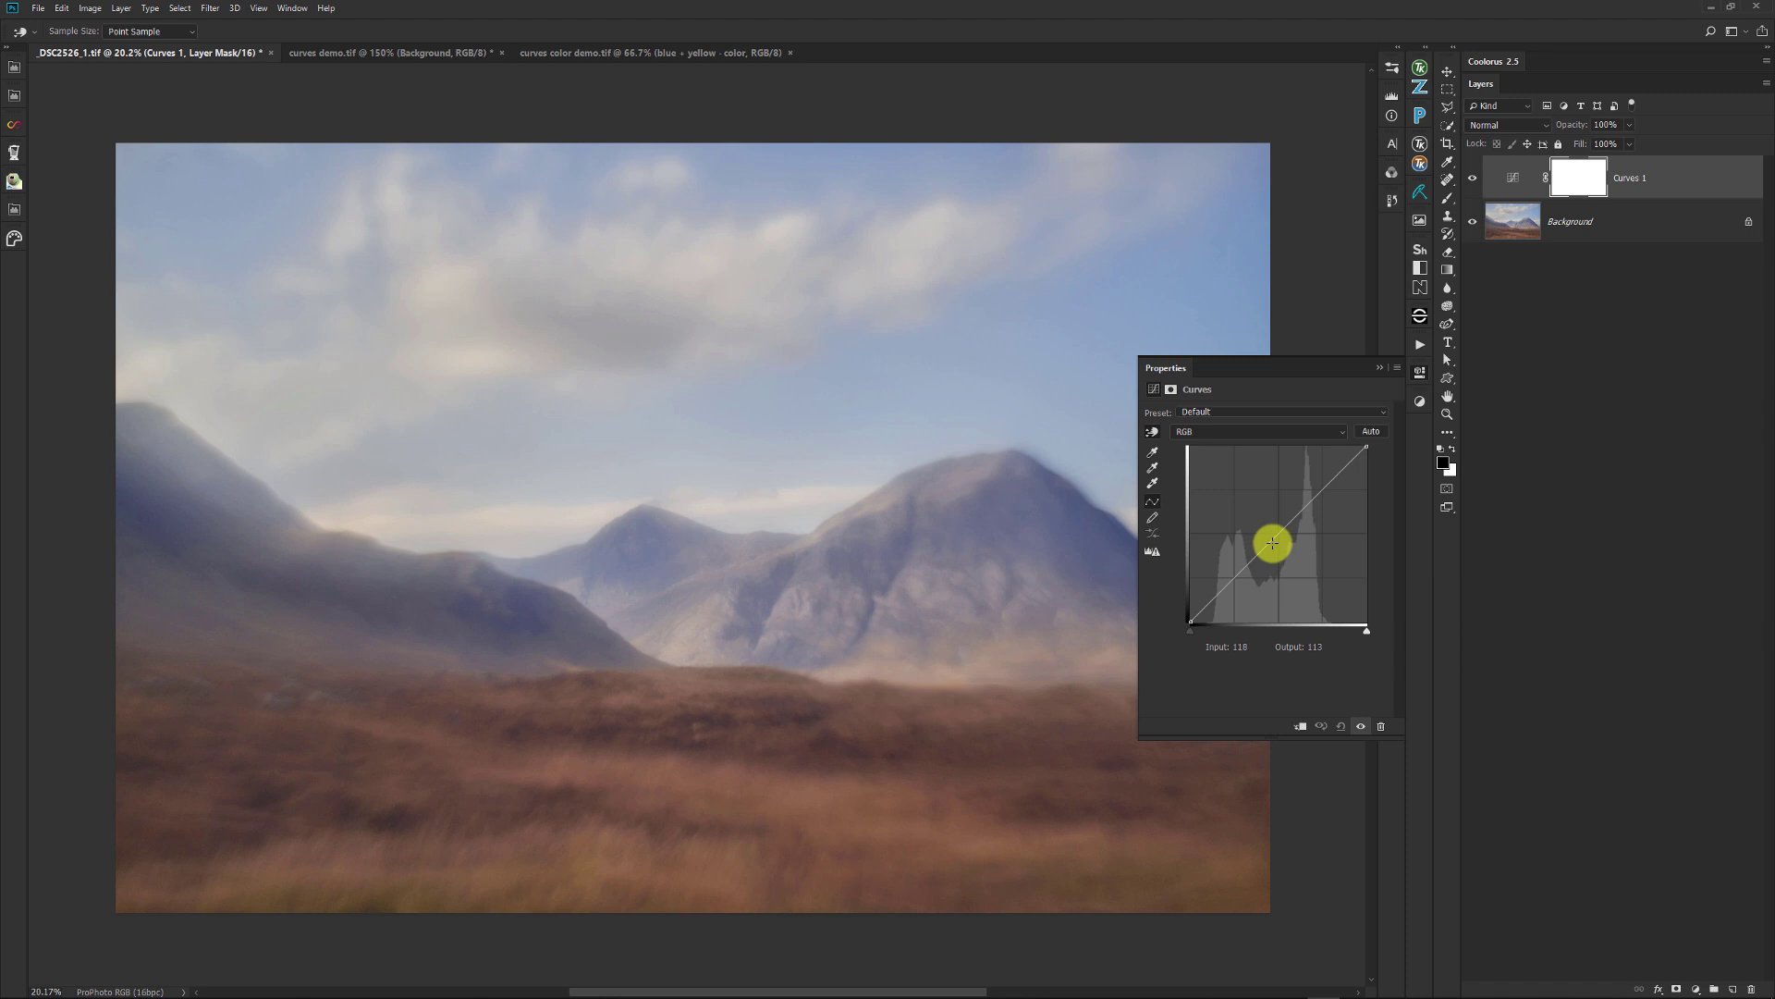
# Darken the midtones with an RGB curve point at input 124, output 83, and remove that point.
pyautogui.moveTo(1273, 543)
pyautogui.mouseDown()
pyautogui.moveTo(1270, 503)
pyautogui.moveTo(1275, 565)
pyautogui.mouseUp()
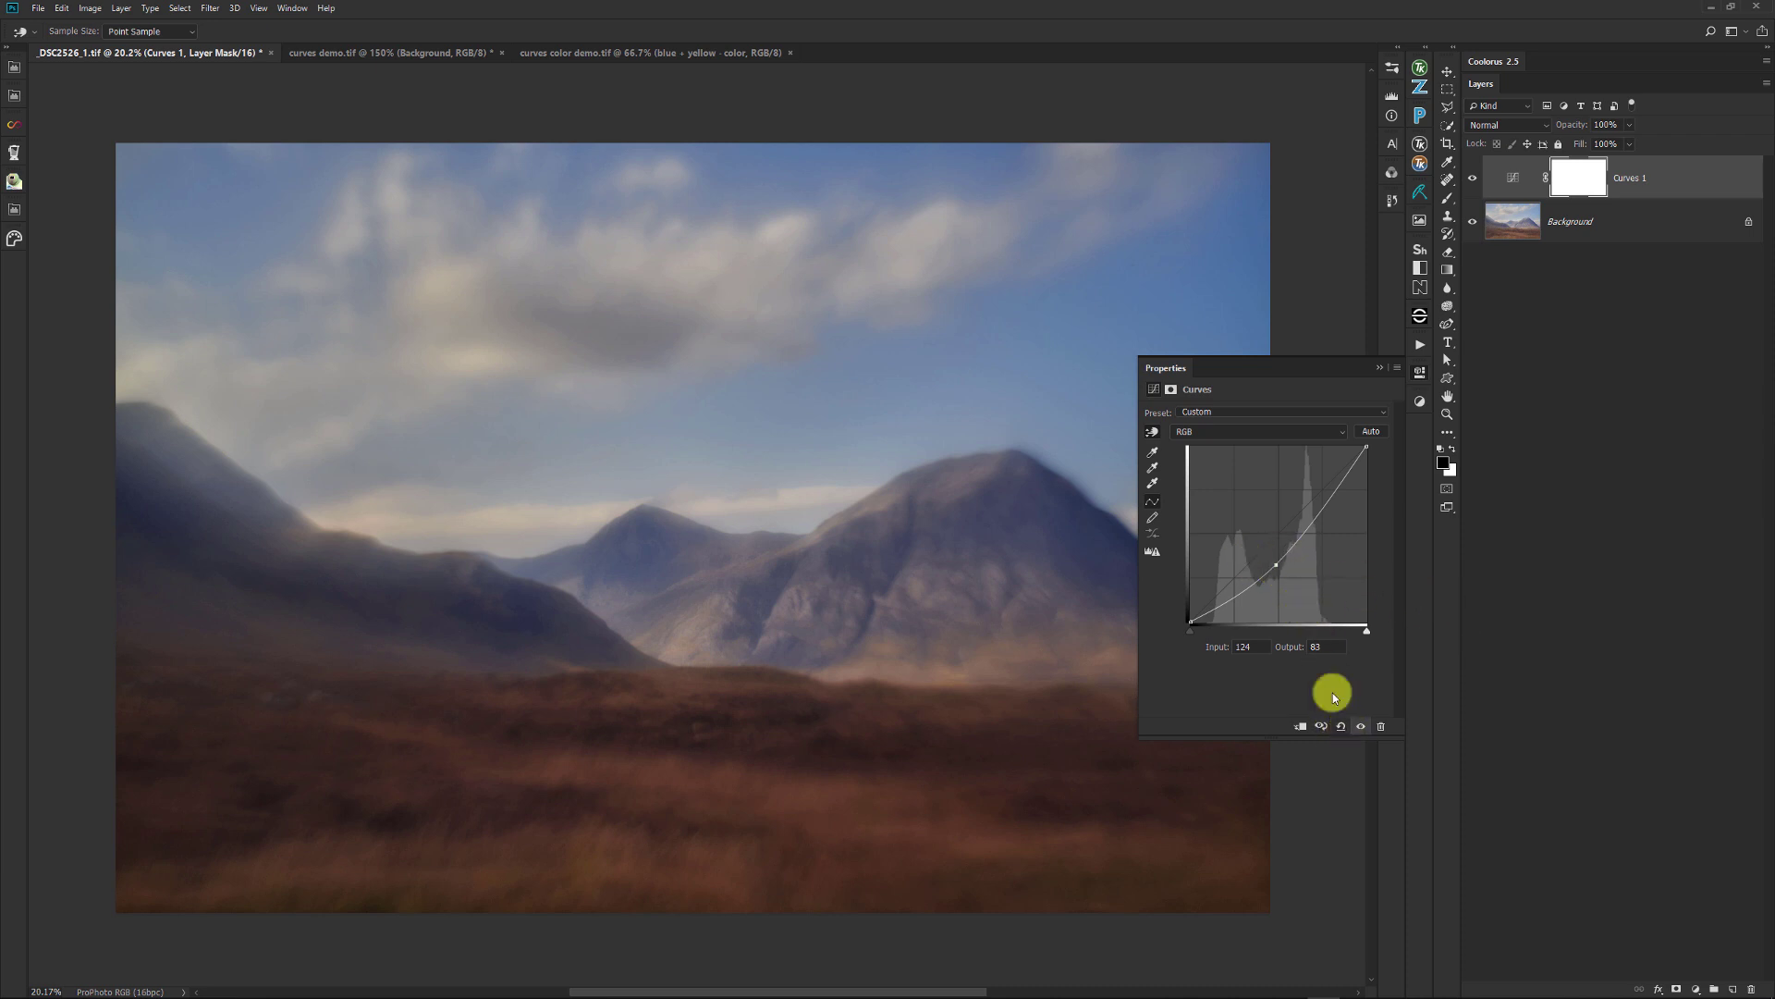
pyautogui.click(1277, 564)
pyautogui.moveTo(1375, 595); pyautogui.dragTo(1441, 686)
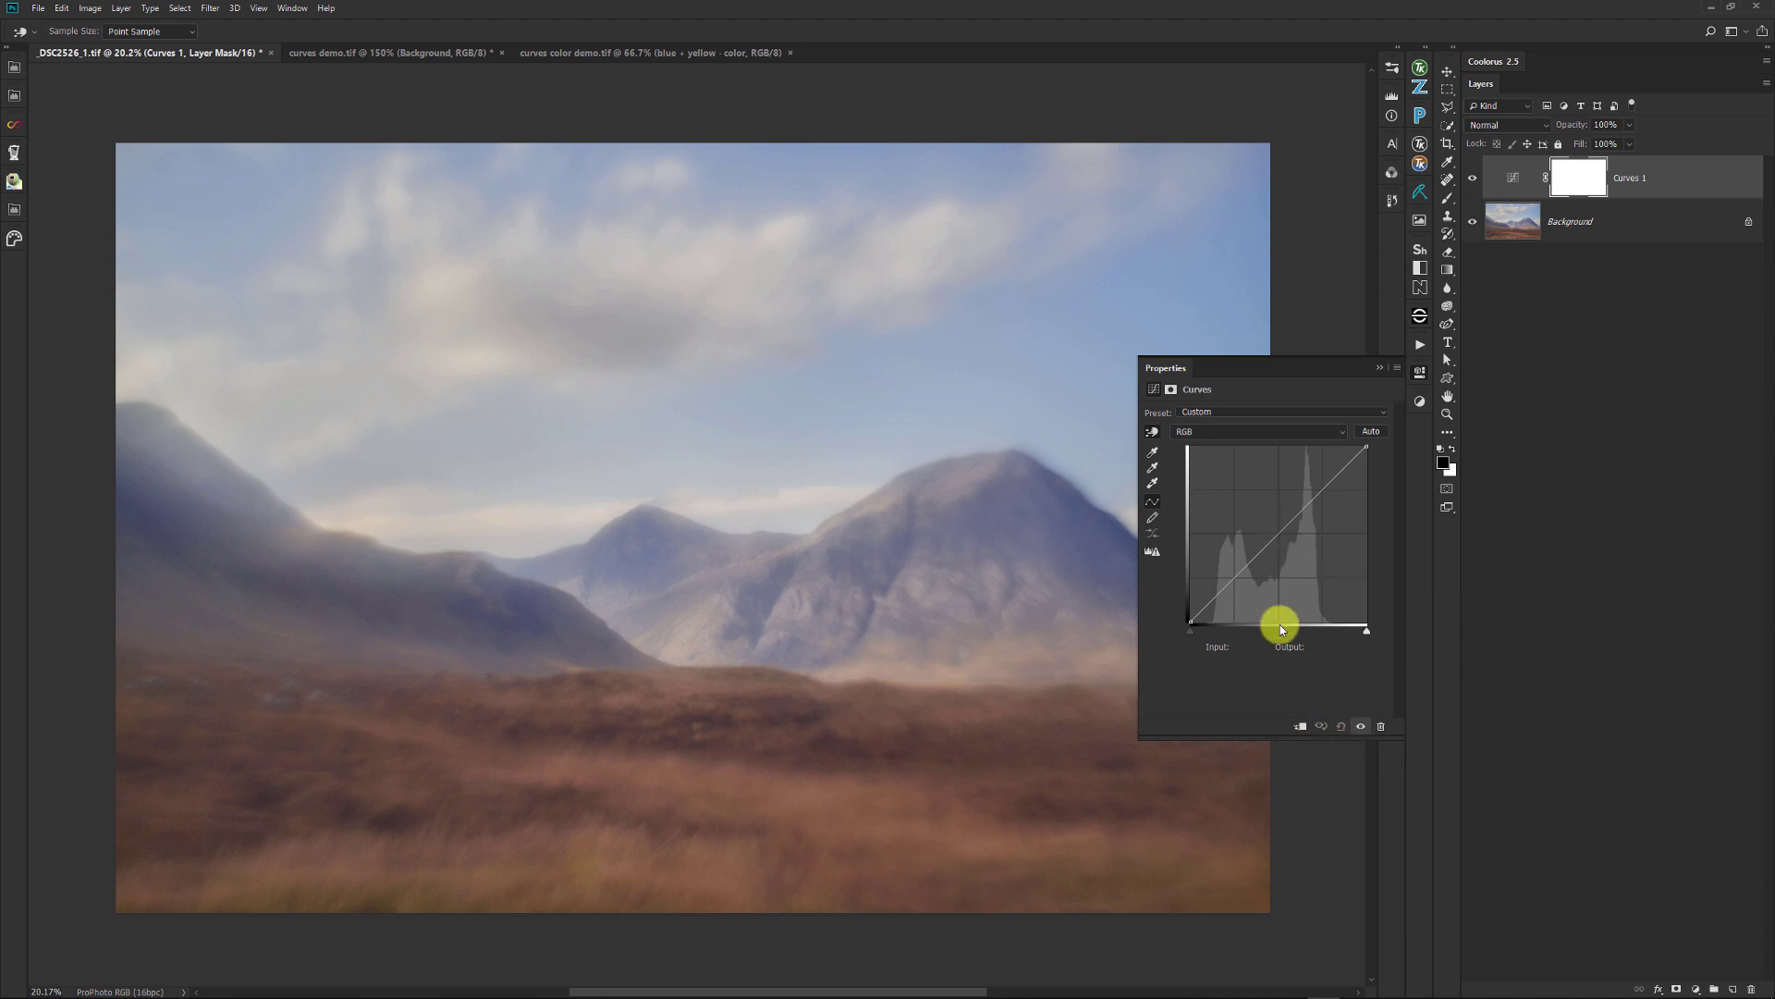
# Add a darkening curve point at input 138, output 96, and reset the curve after comparing it with the previous state.
pyautogui.click(1284, 555)
pyautogui.click(1321, 725)
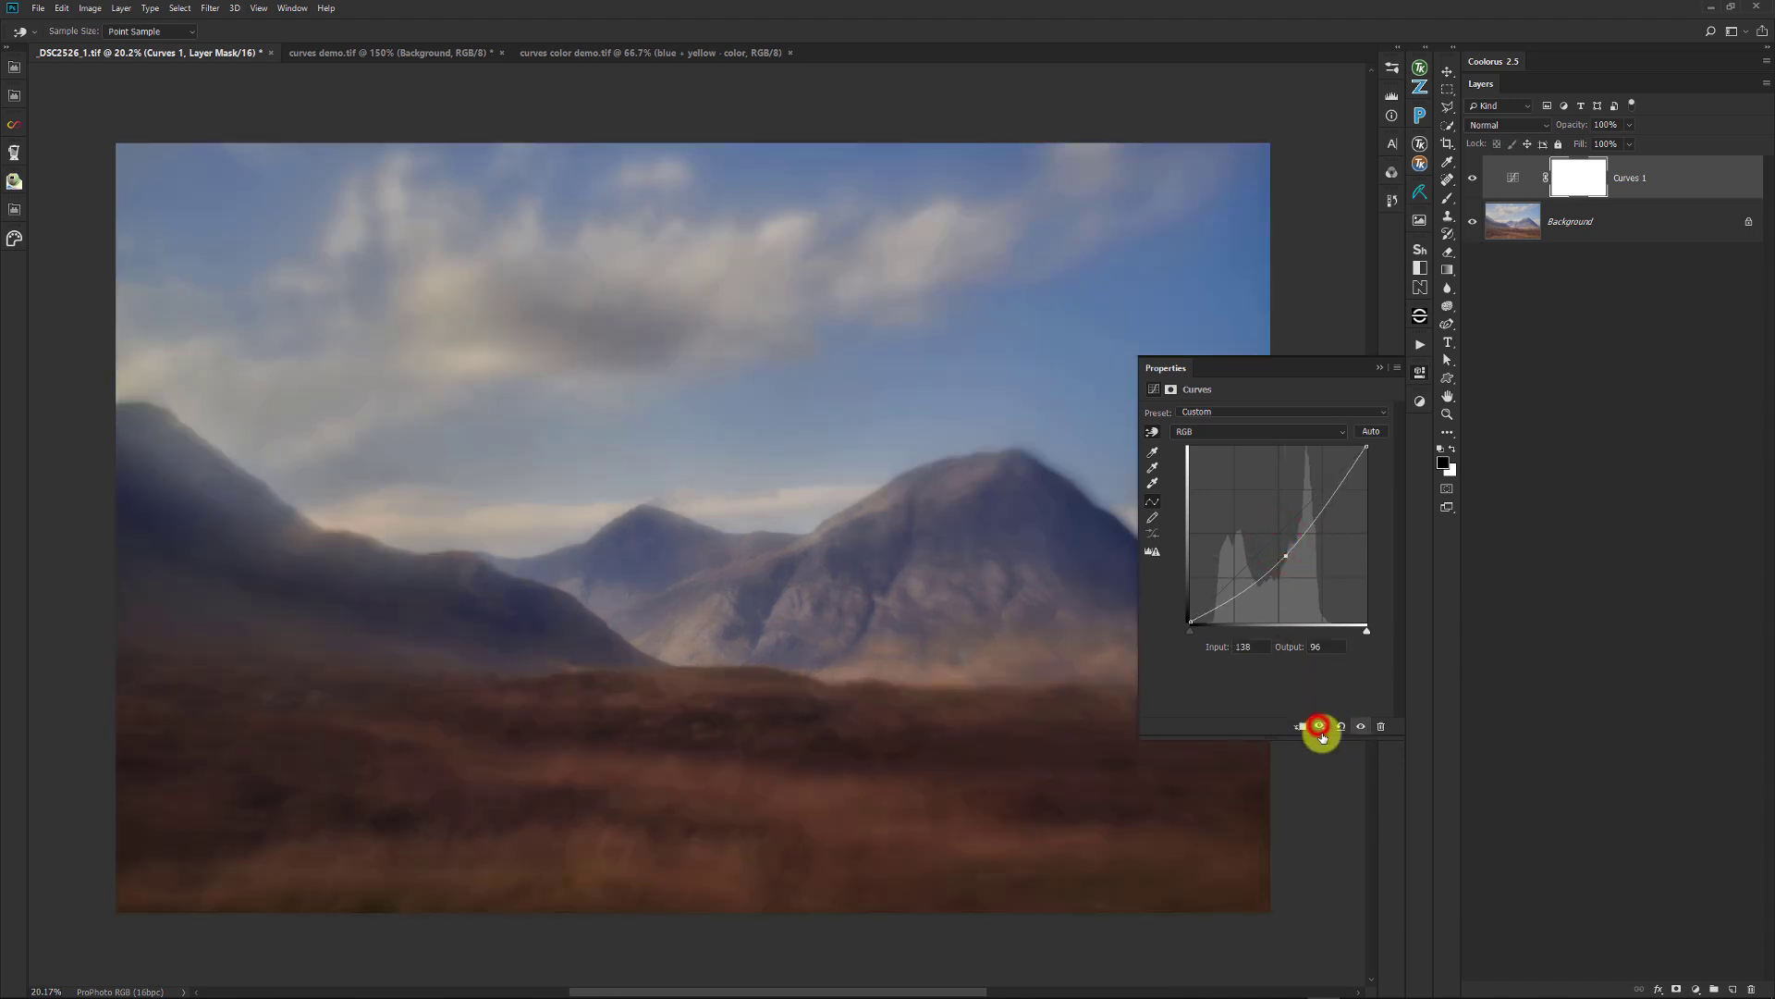
pyautogui.click(1321, 726)
pyautogui.click(1320, 726)
pyautogui.click(1341, 726)
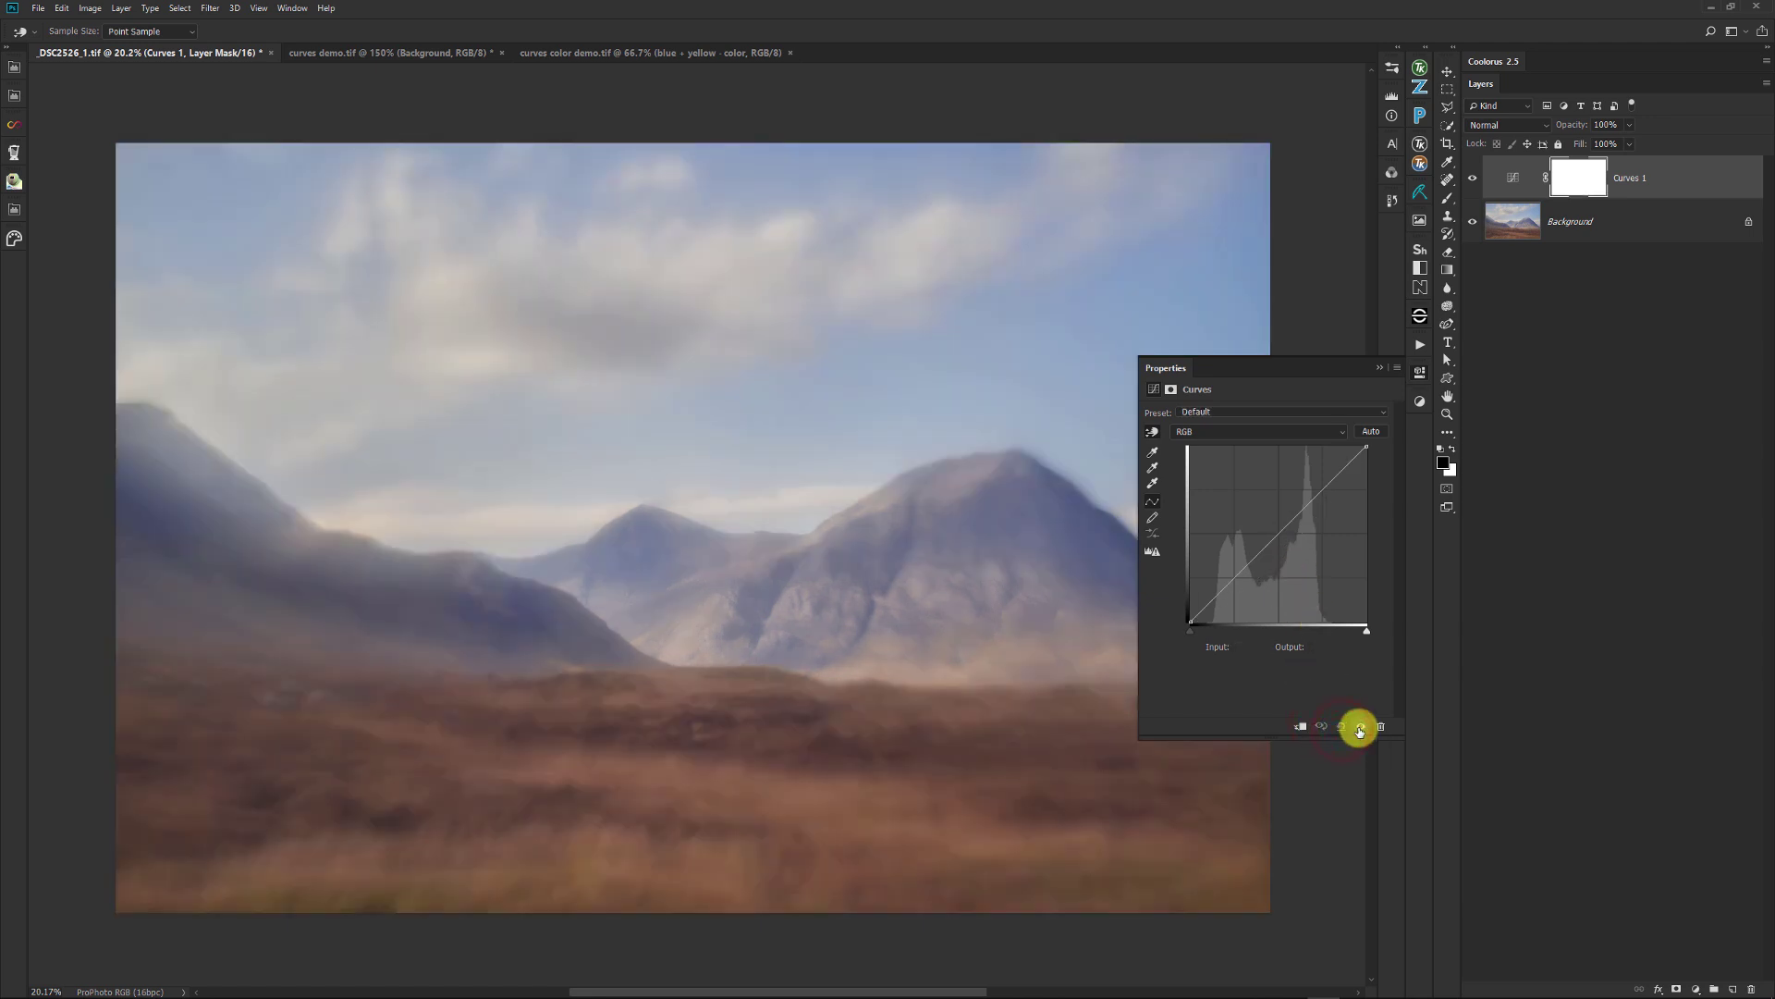
# Toggle the Curves adjustment's visibility several times to compare the image, leaving the adjustment hidden.
pyautogui.click(1360, 731)
pyautogui.click(1359, 730)
pyautogui.click(1358, 730)
pyautogui.click(1358, 730)
pyautogui.click(1361, 727)
pyautogui.click(1360, 728)
pyautogui.click(1360, 727)
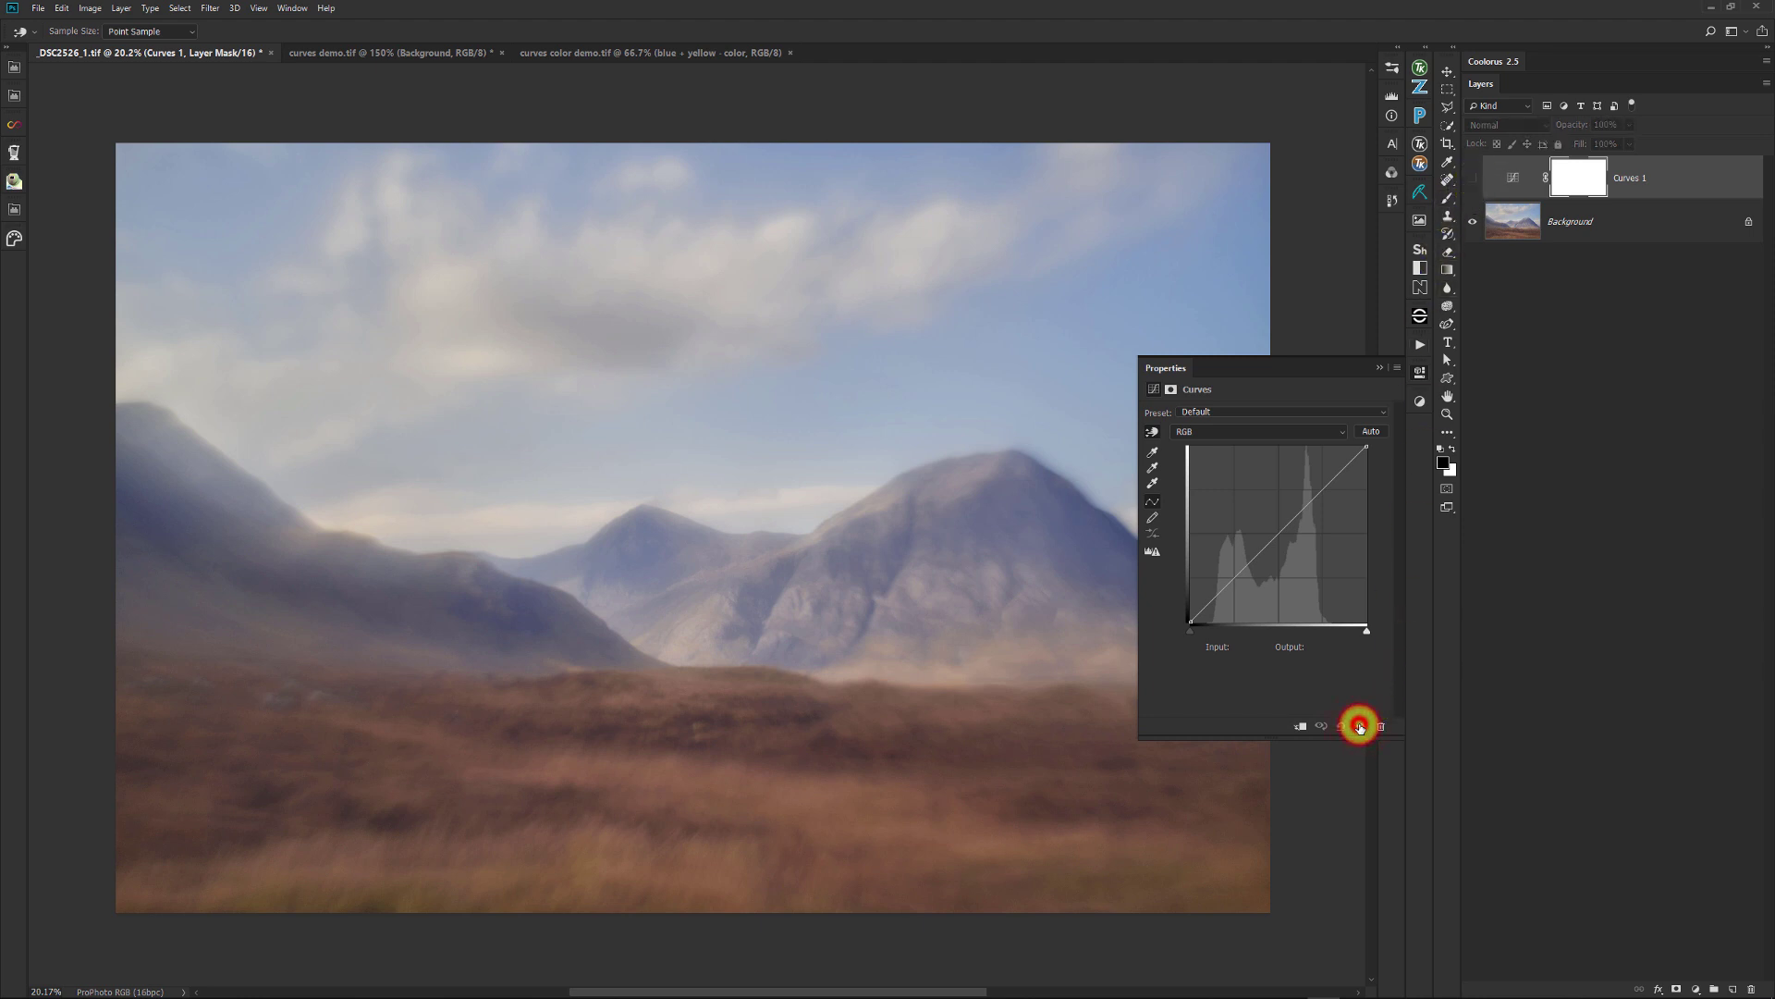
pyautogui.click(1381, 727)
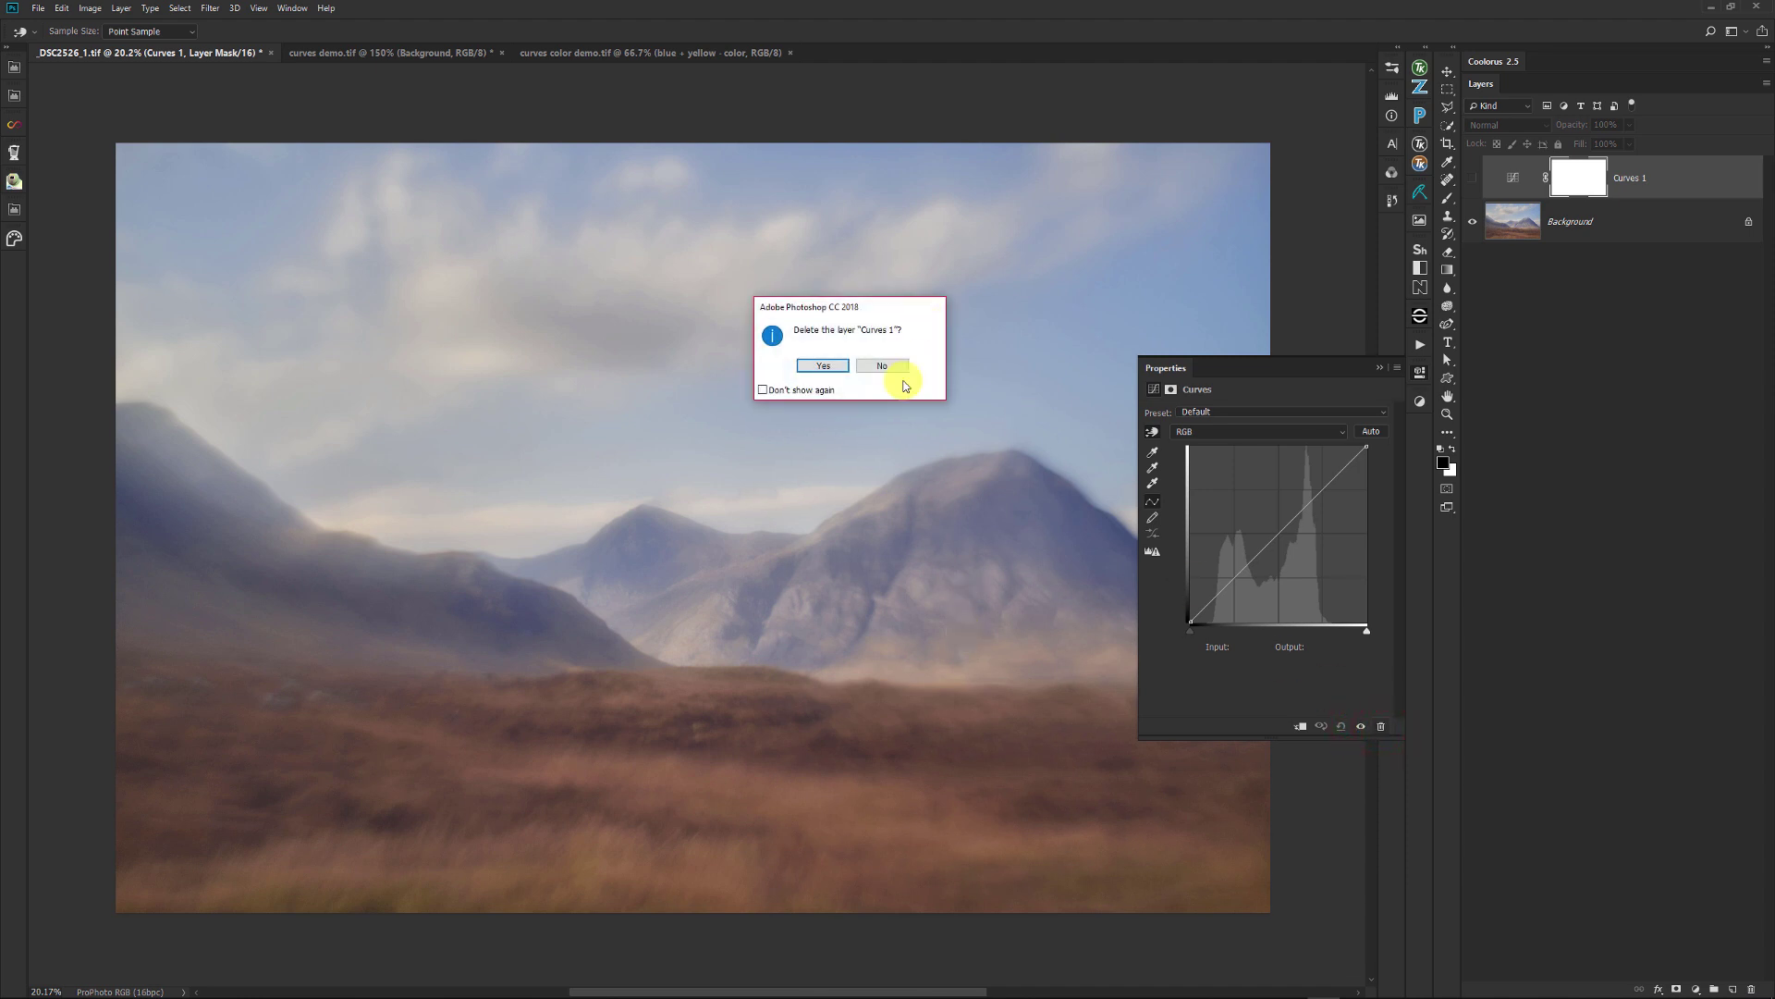
pyautogui.click(874, 366)
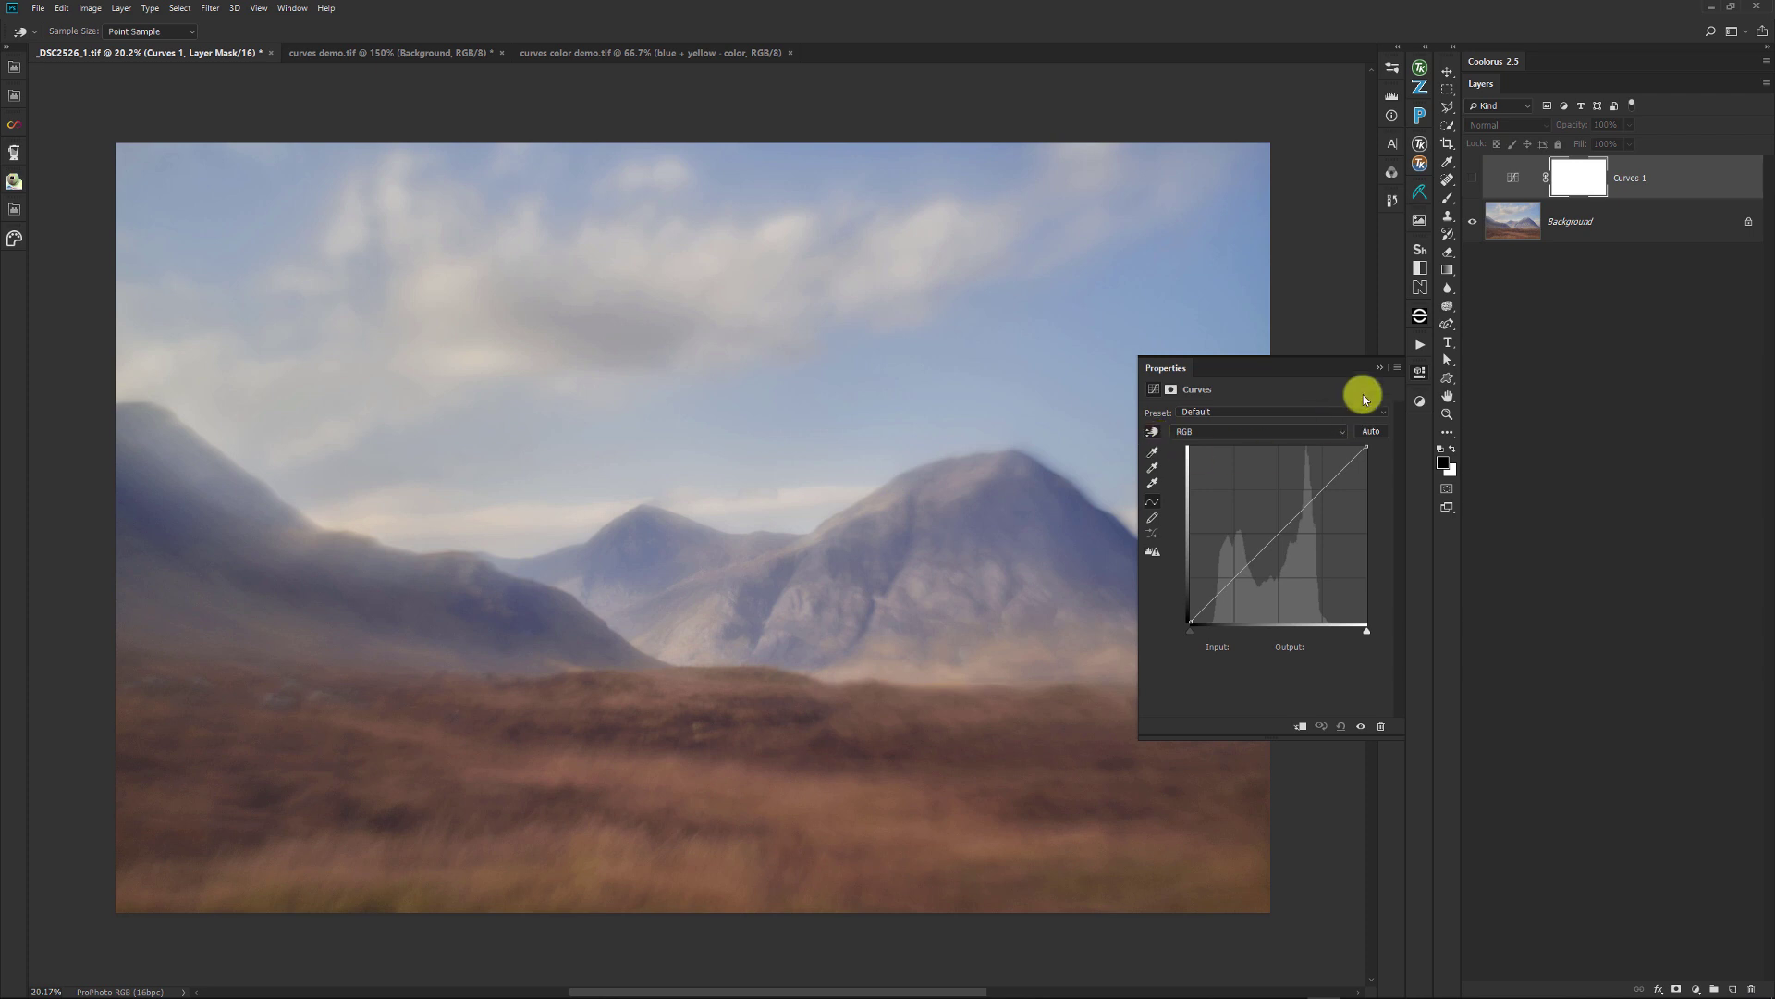
pyautogui.click(1396, 369)
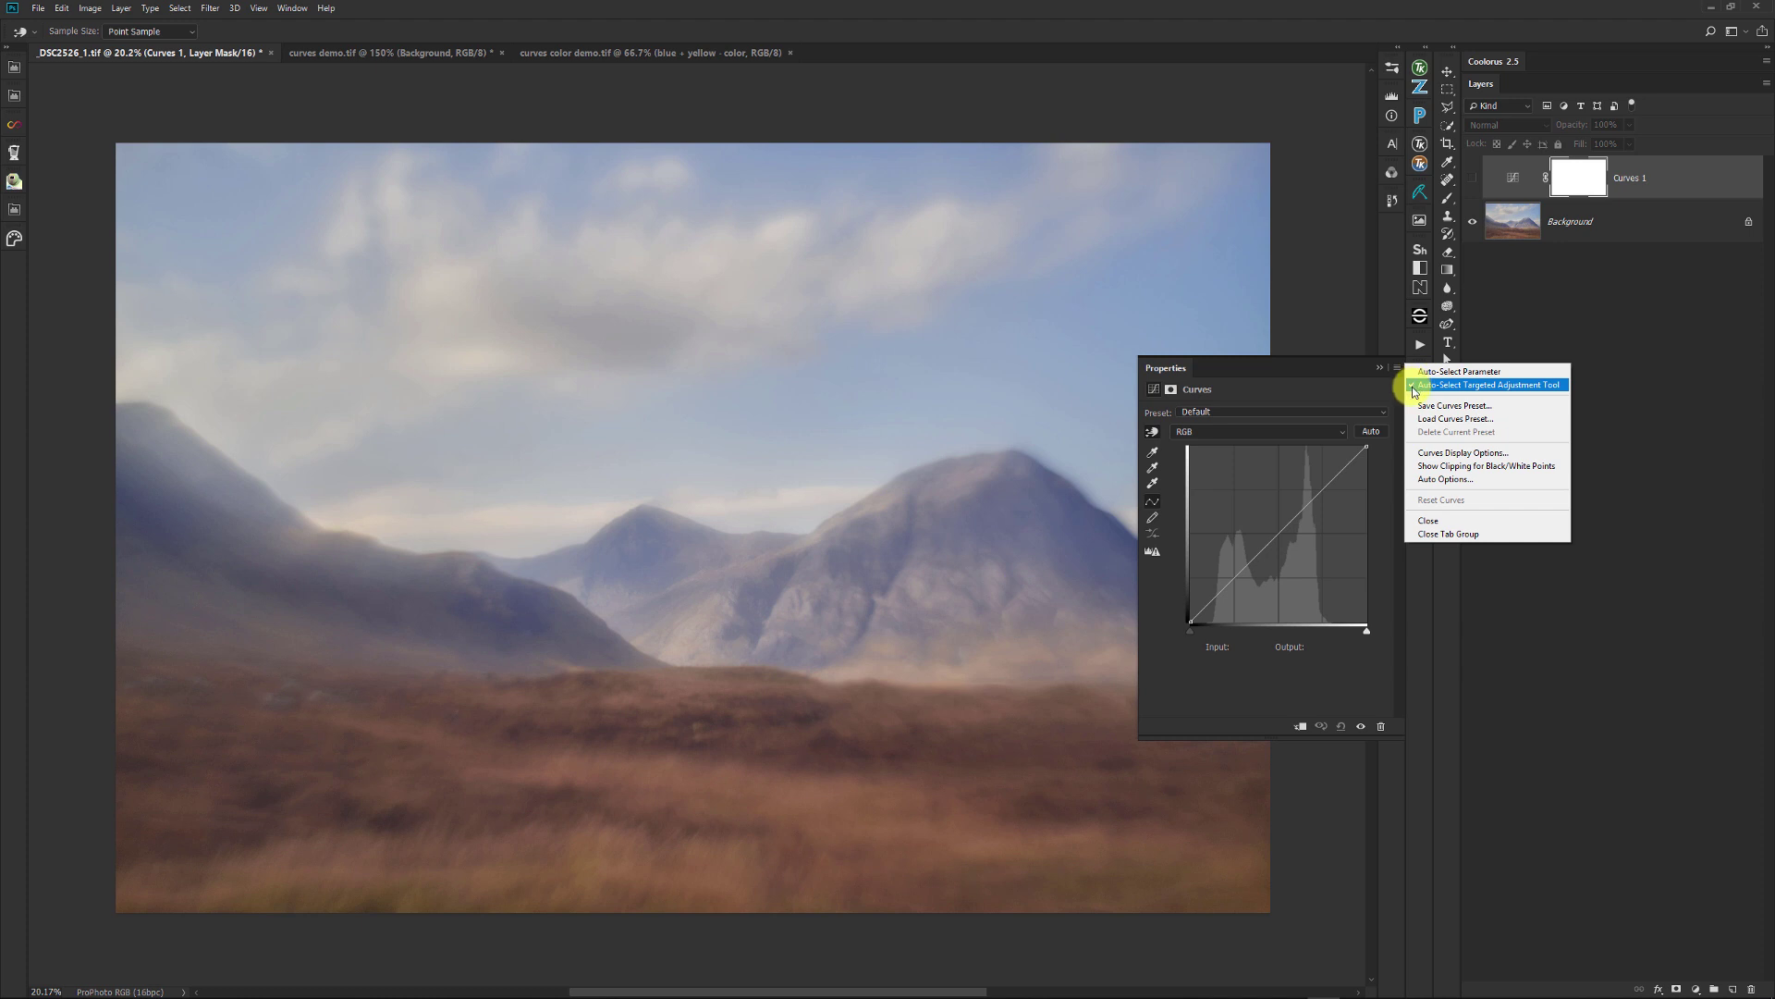
pyautogui.click(1317, 383)
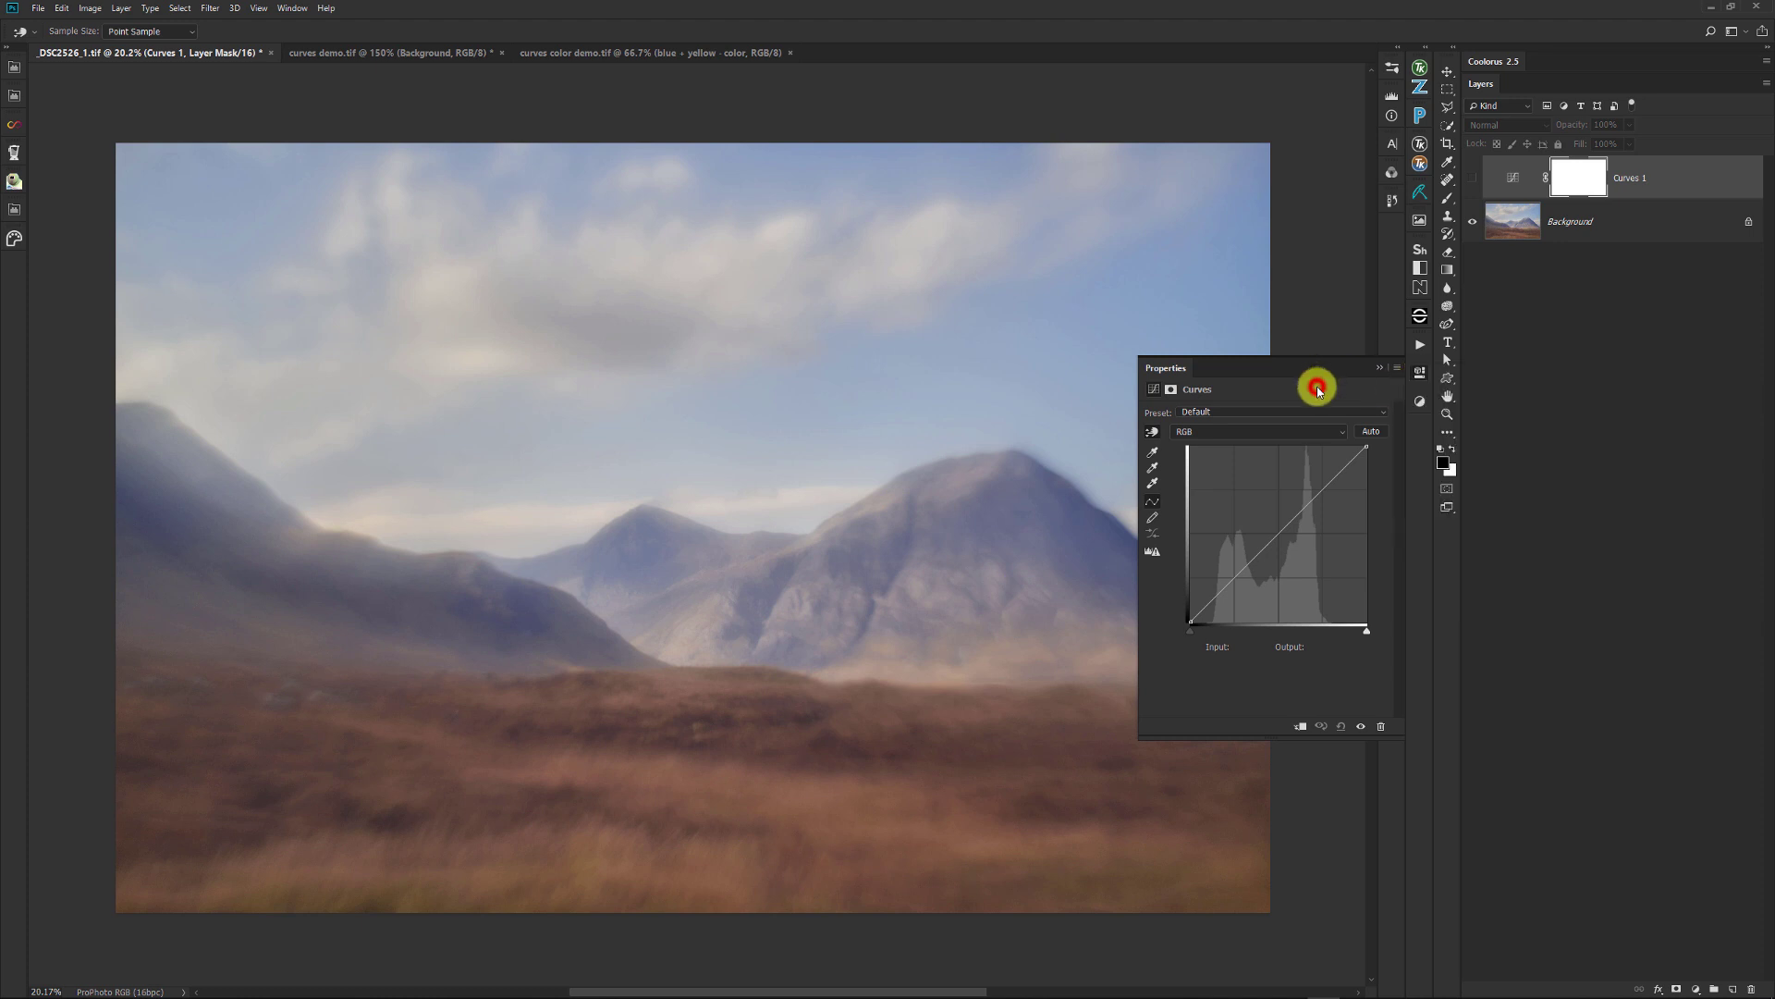
# Darken the sky tones at input 162 with the targeted adjustment tool, and remove the curve point after showing the Curves layer.
pyautogui.click(1154, 434)
pyautogui.click(791, 430)
pyautogui.moveTo(792, 430); pyautogui.dragTo(817, 468)
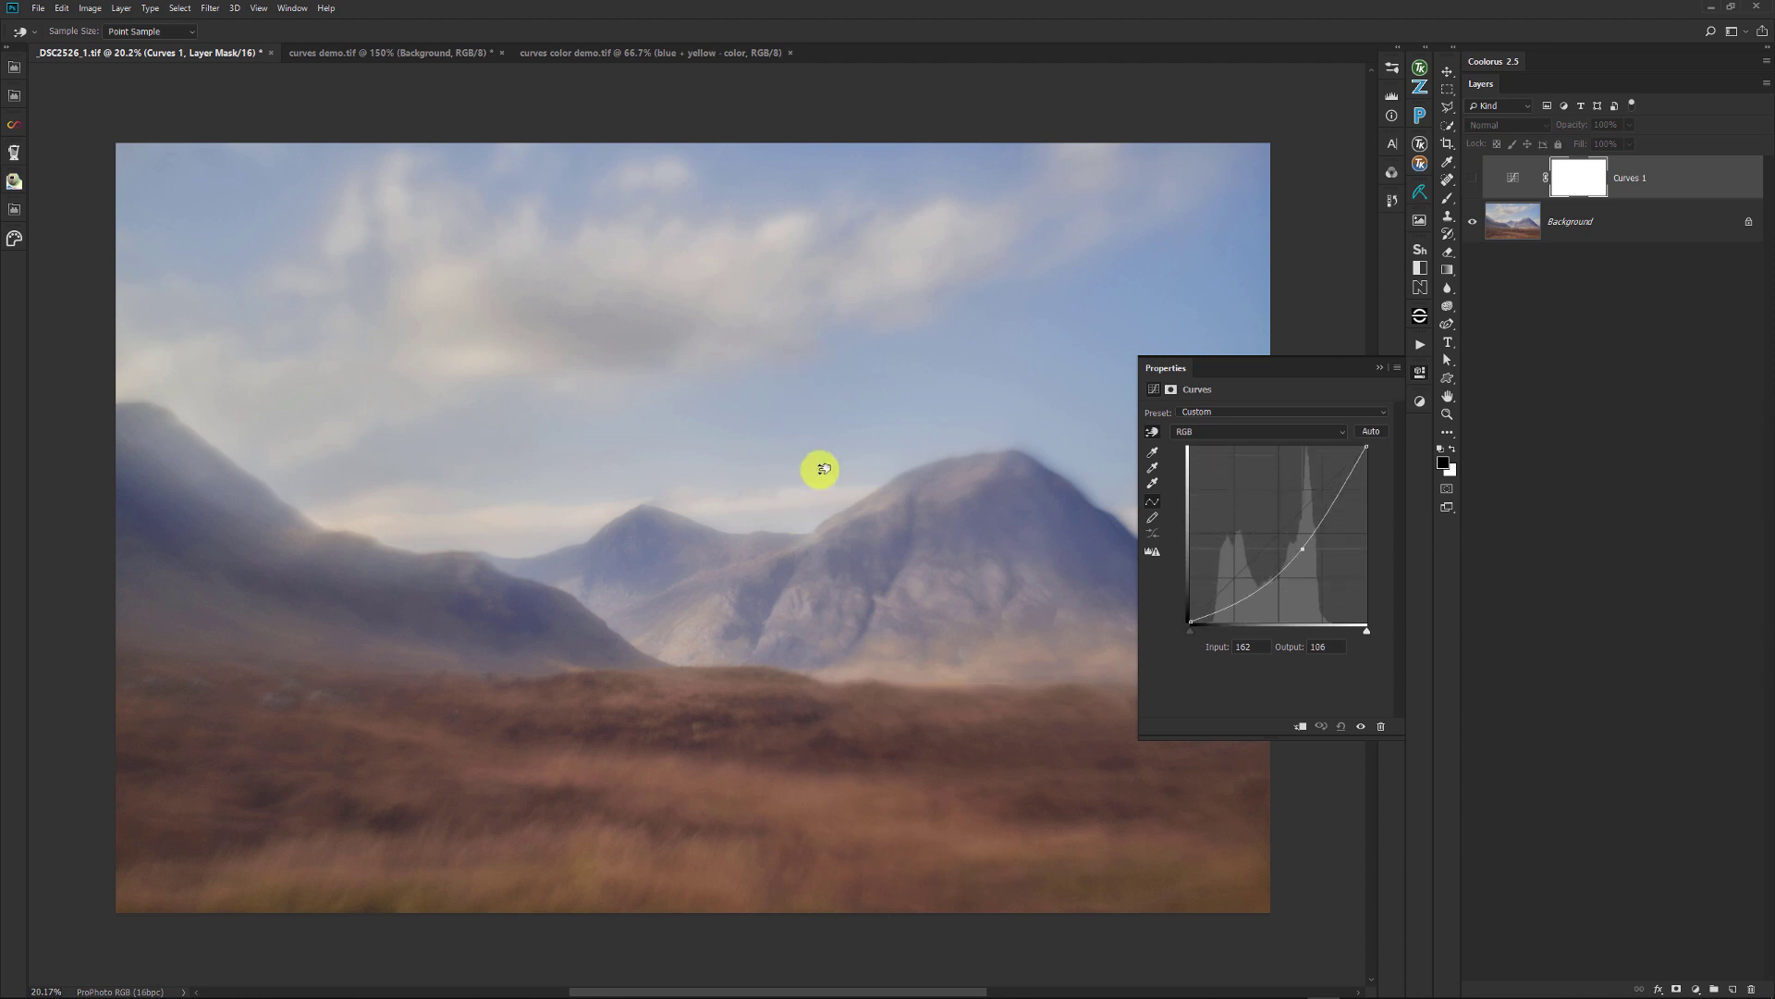
pyautogui.click(1473, 178)
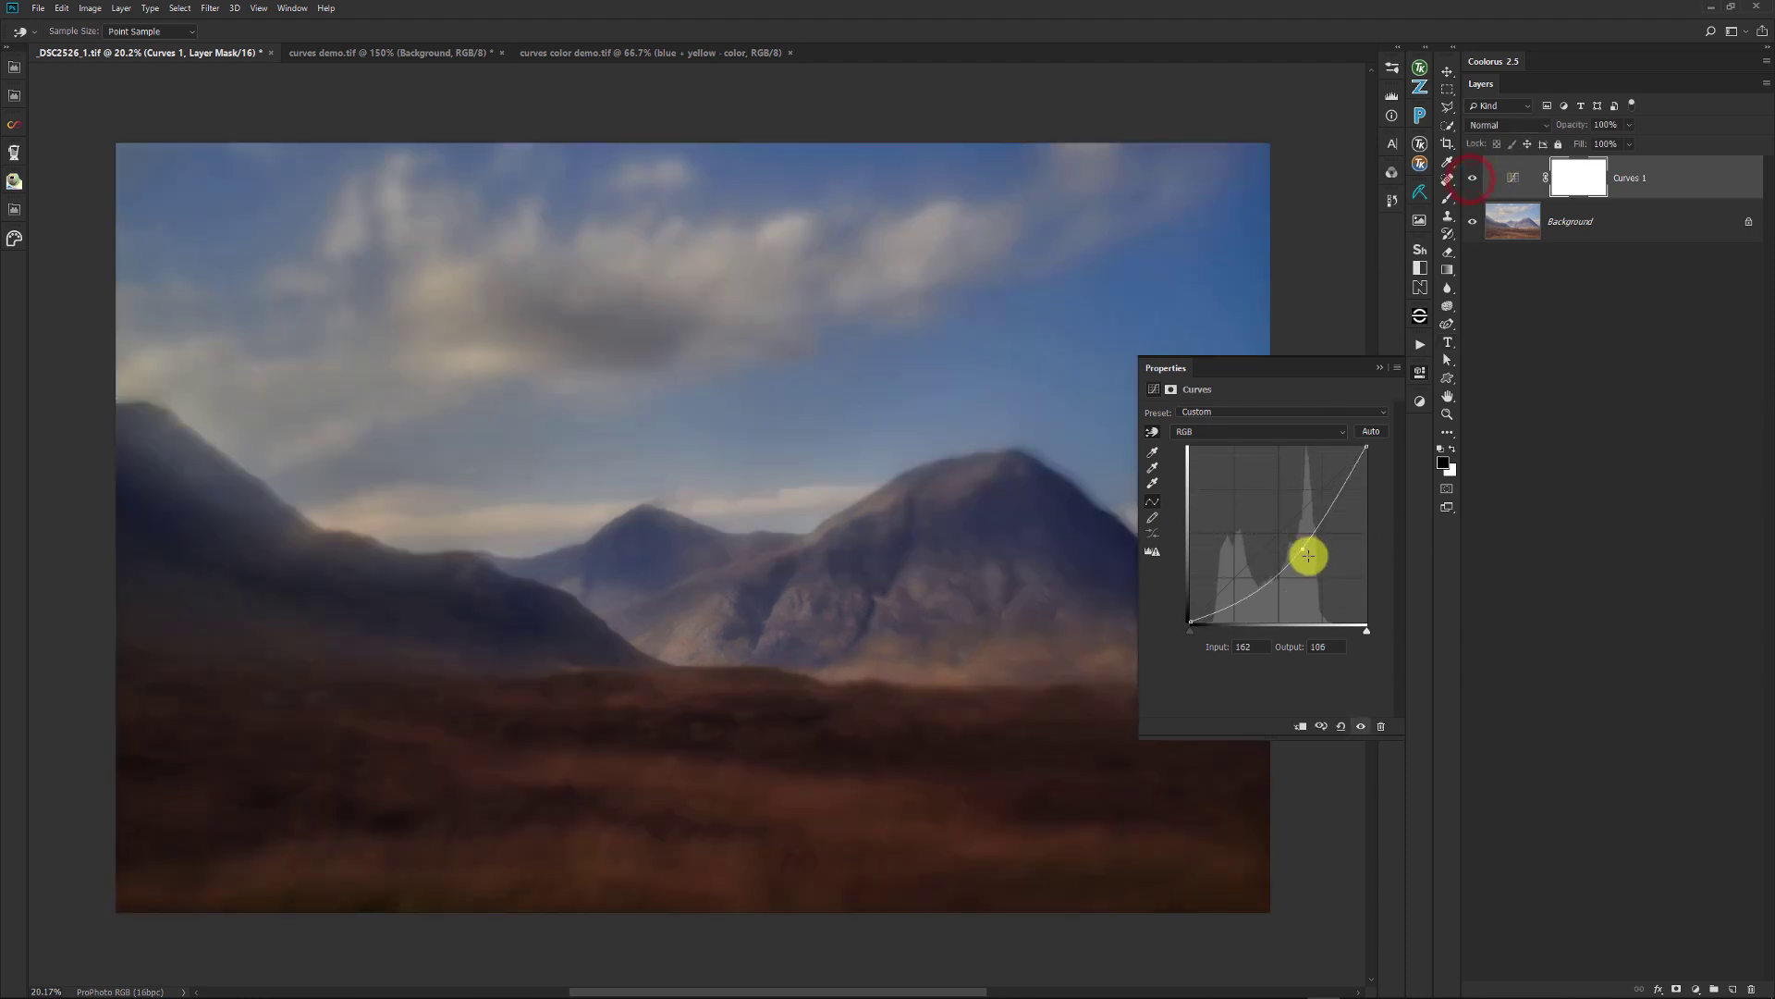
pyautogui.moveTo(1304, 550); pyautogui.dragTo(1465, 645)
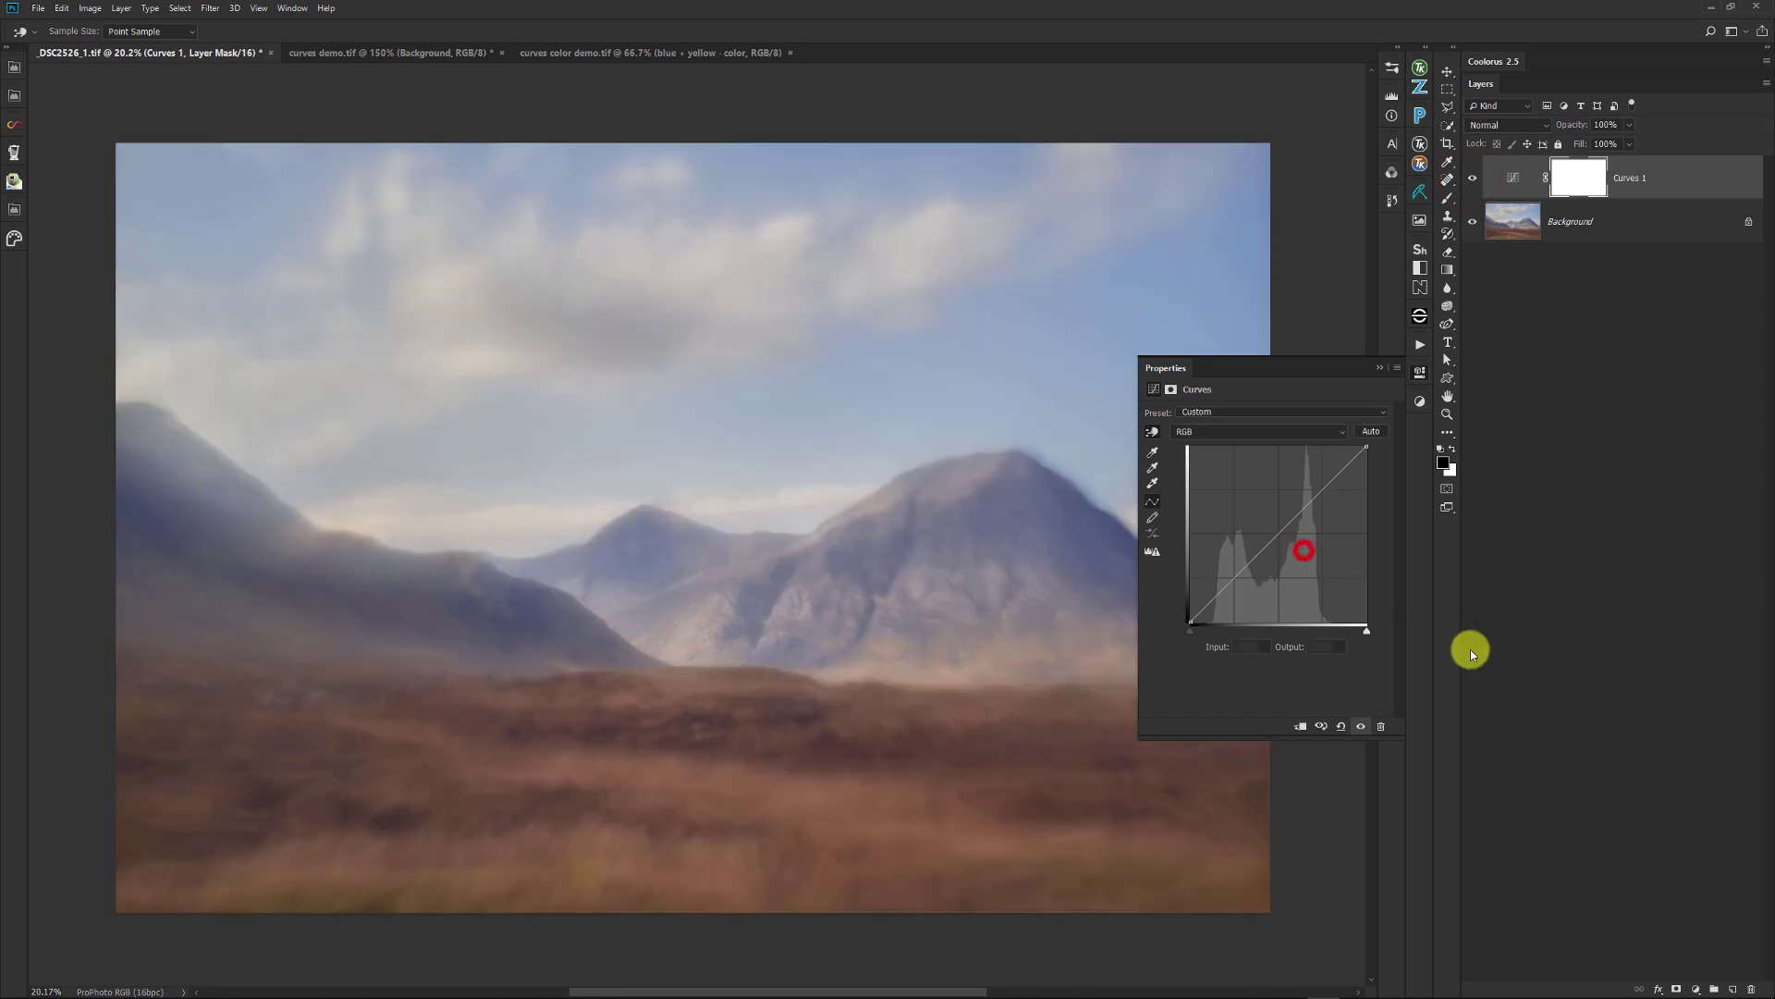
# Use the targeted adjustment tool to darken the sky above the mountain to input 165, output 158, and remove that point.
pyautogui.click(1153, 431)
pyautogui.moveTo(963, 443)
pyautogui.mouseDown()
pyautogui.moveTo(962, 508)
pyautogui.moveTo(974, 452)
pyautogui.mouseUp()
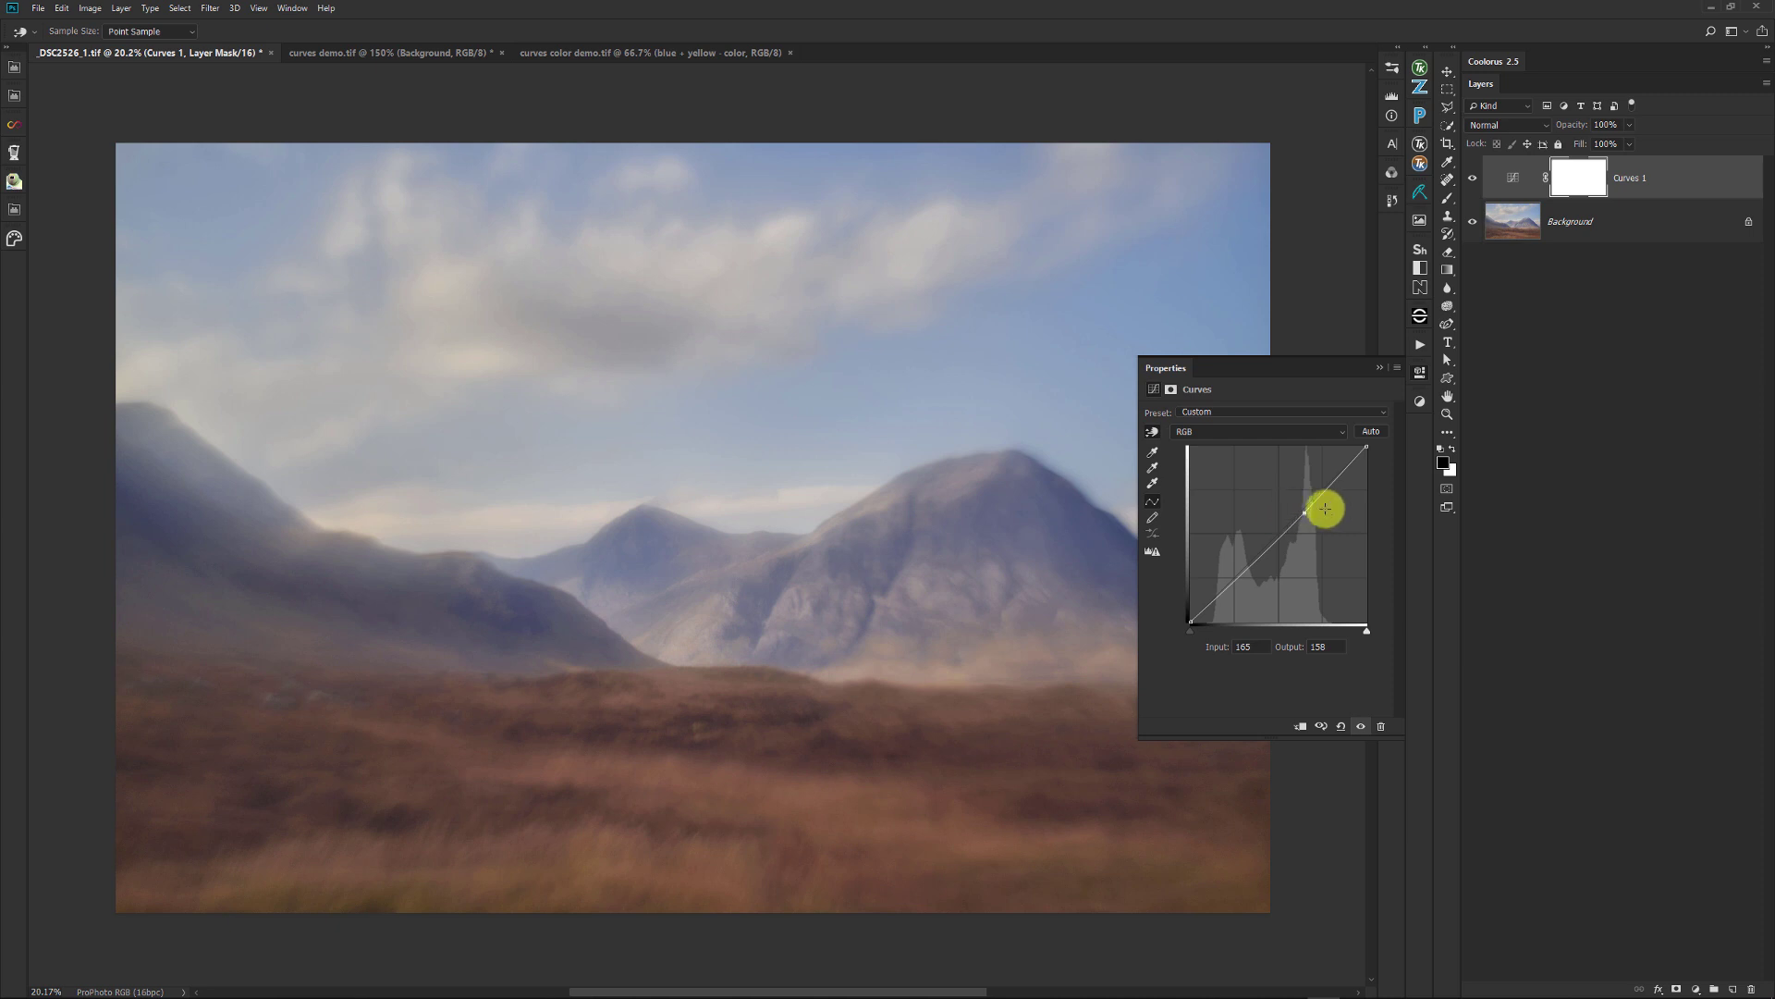
pyautogui.moveTo(1304, 510); pyautogui.dragTo(1387, 567)
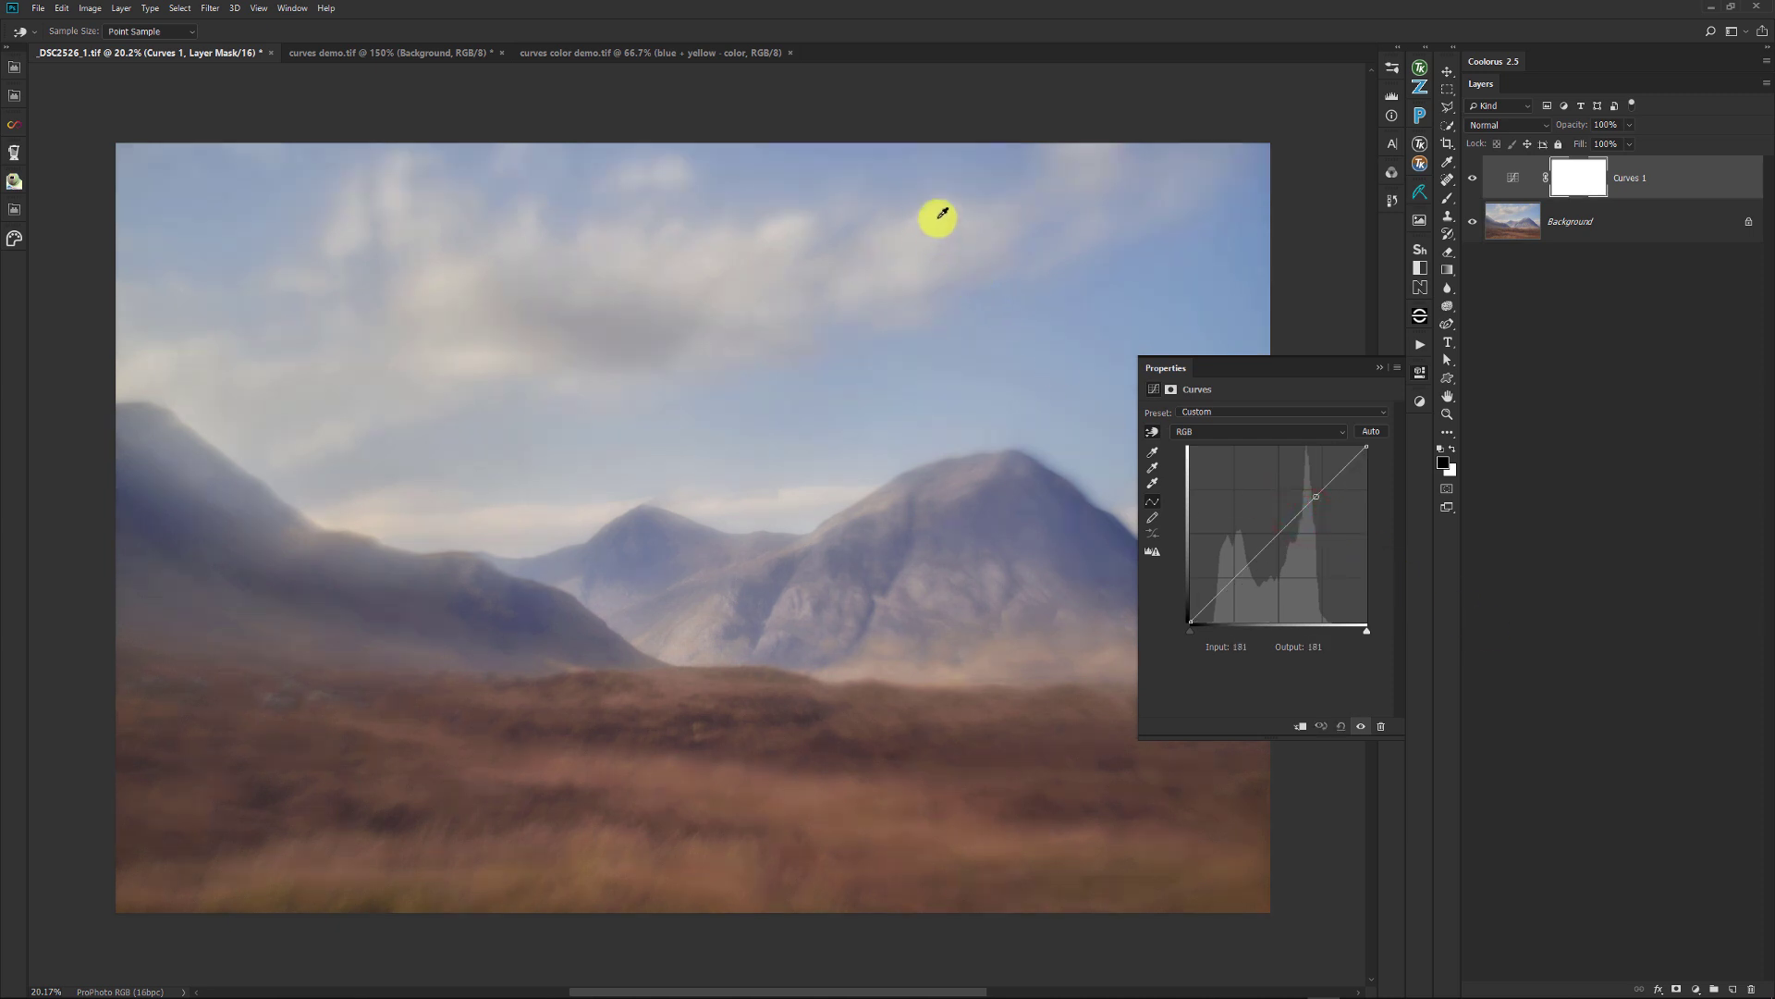
# Darken the sky with targeted curve points at input 181, output 153 and input 153, output 115, and reset the curve.
pyautogui.moveTo(940, 217); pyautogui.dragTo(930, 238)
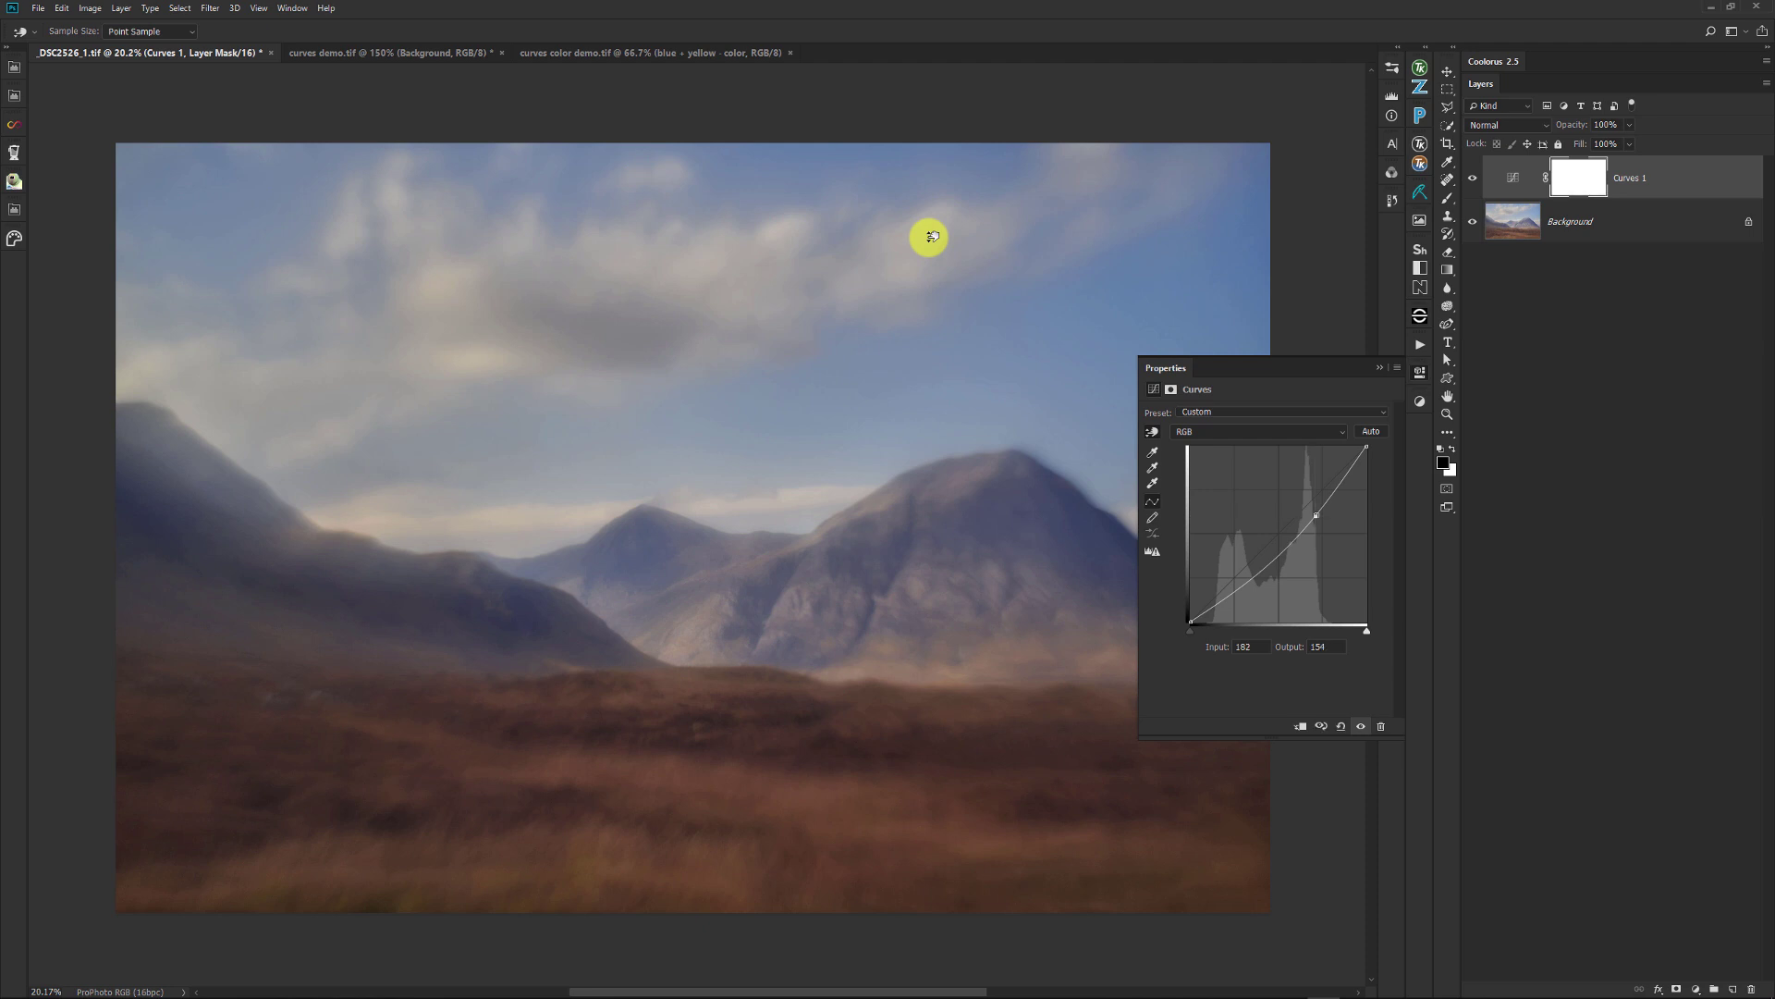
pyautogui.moveTo(931, 237); pyautogui.dragTo(932, 236)
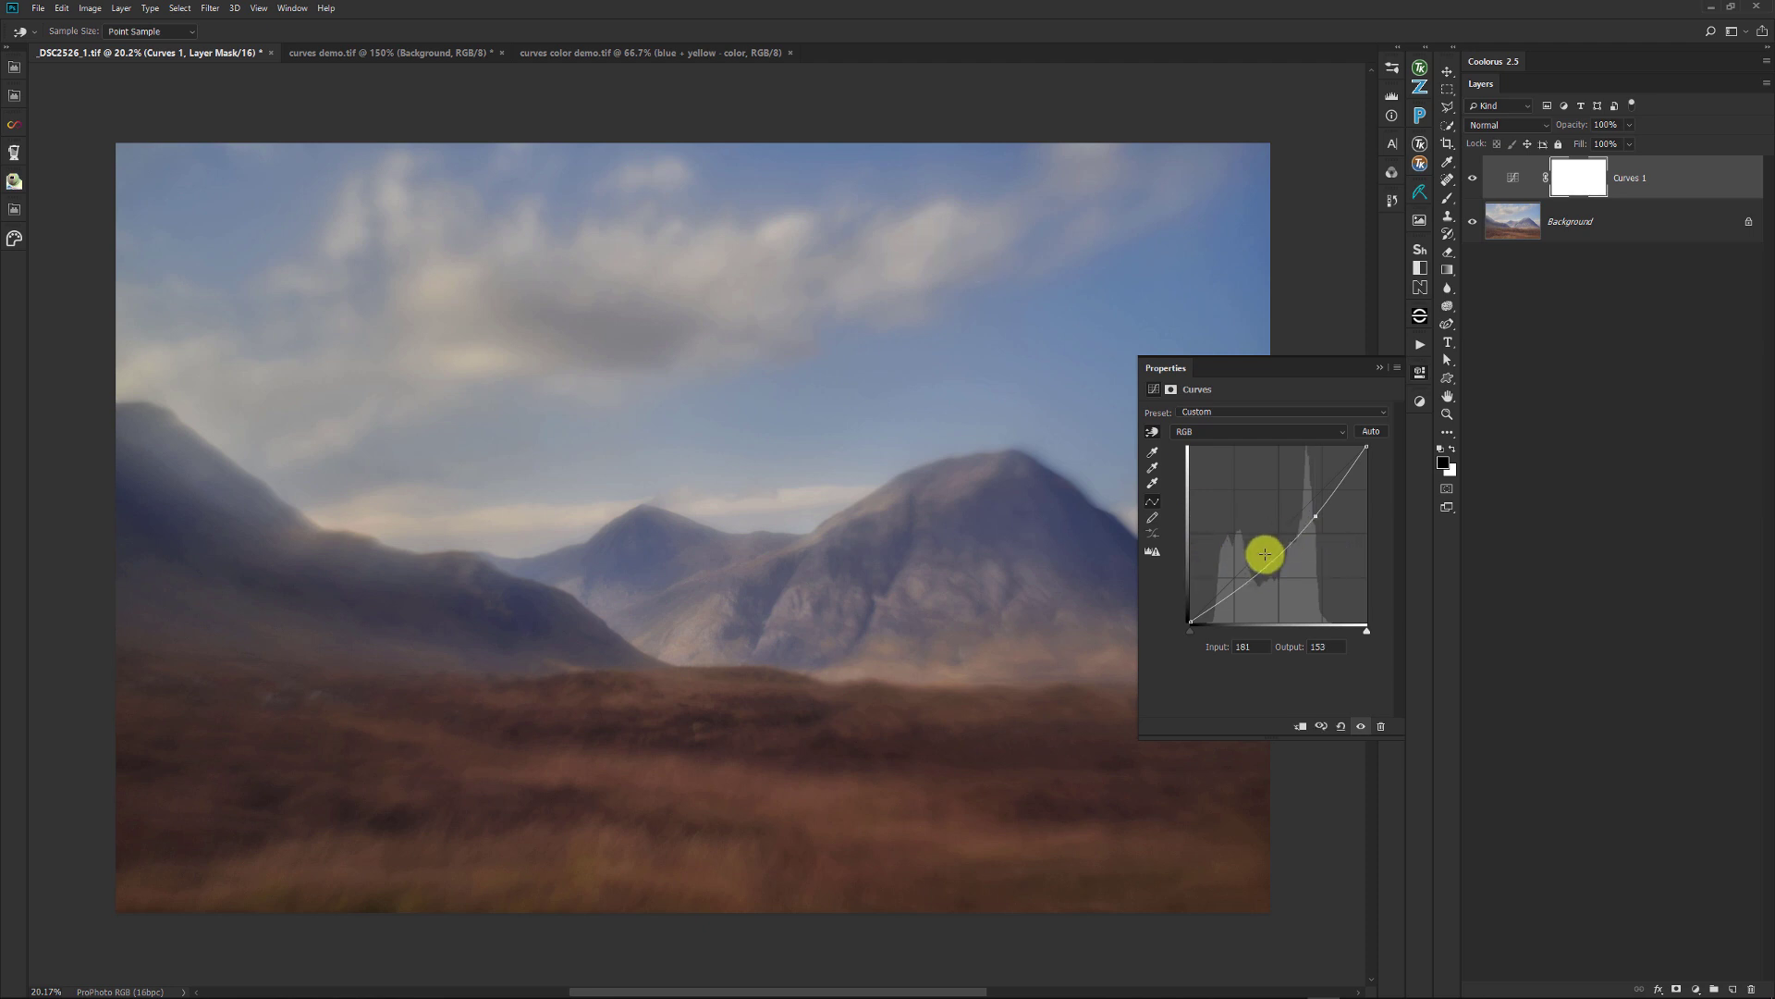
pyautogui.click(1152, 431)
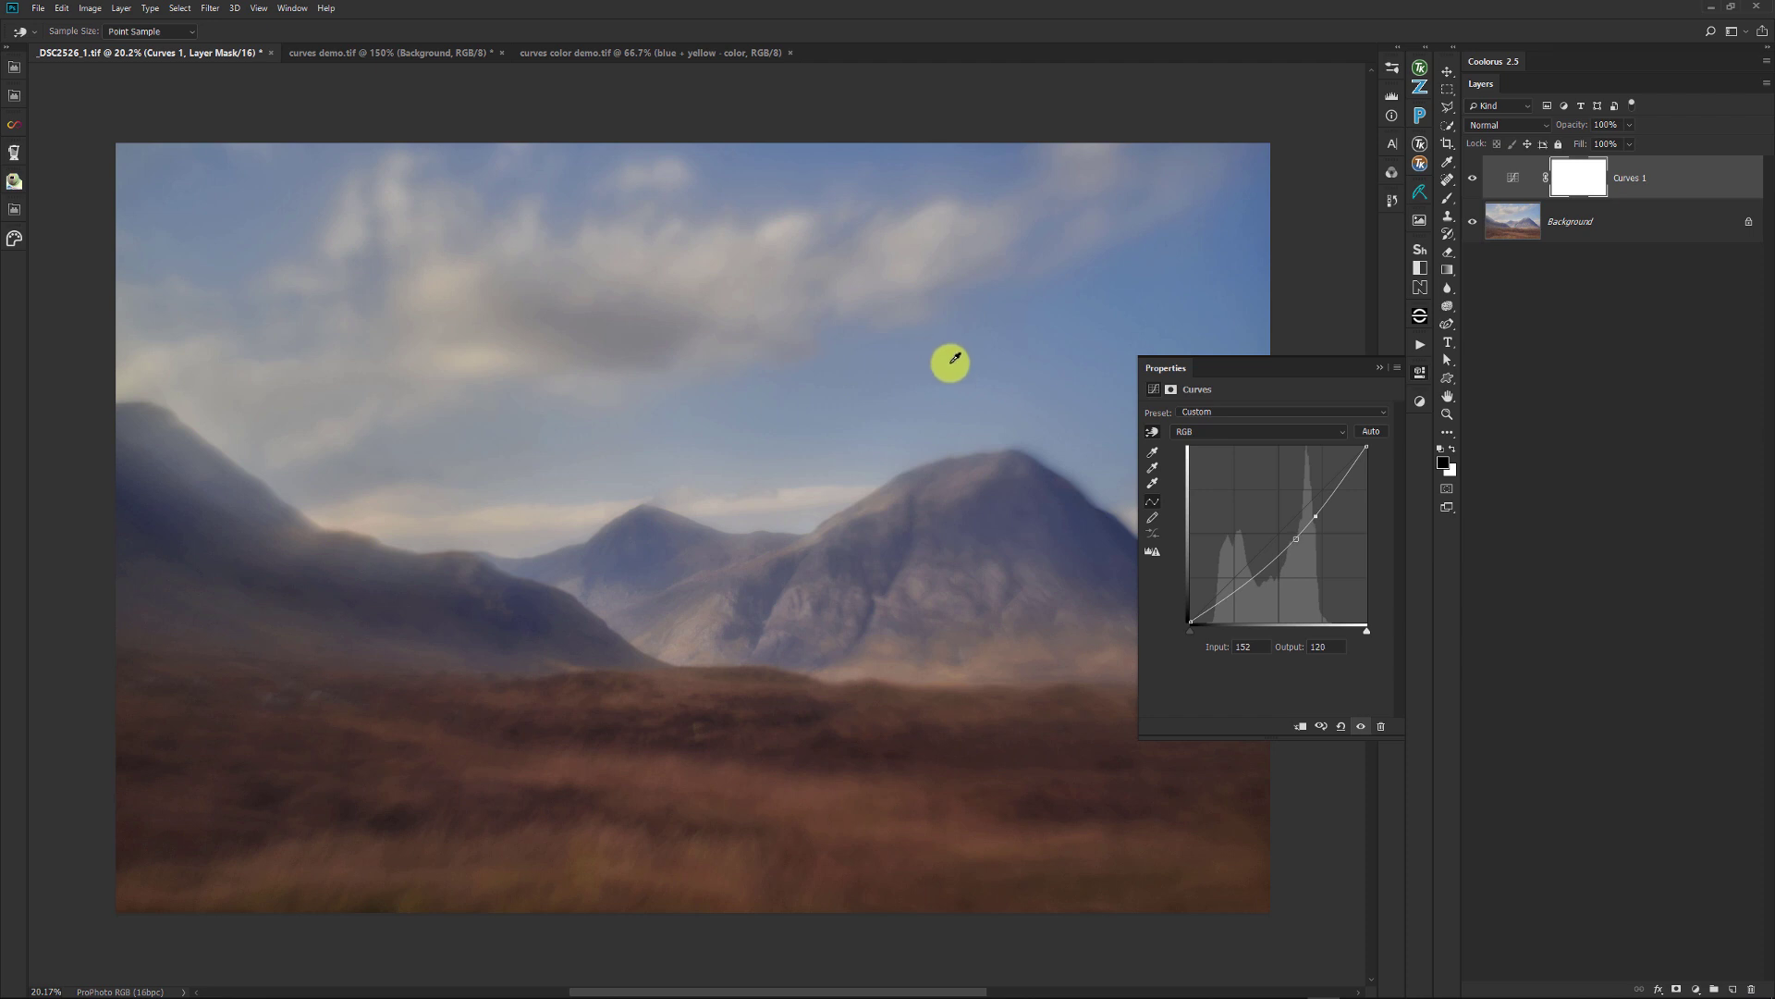
pyautogui.moveTo(955, 368); pyautogui.dragTo(949, 375)
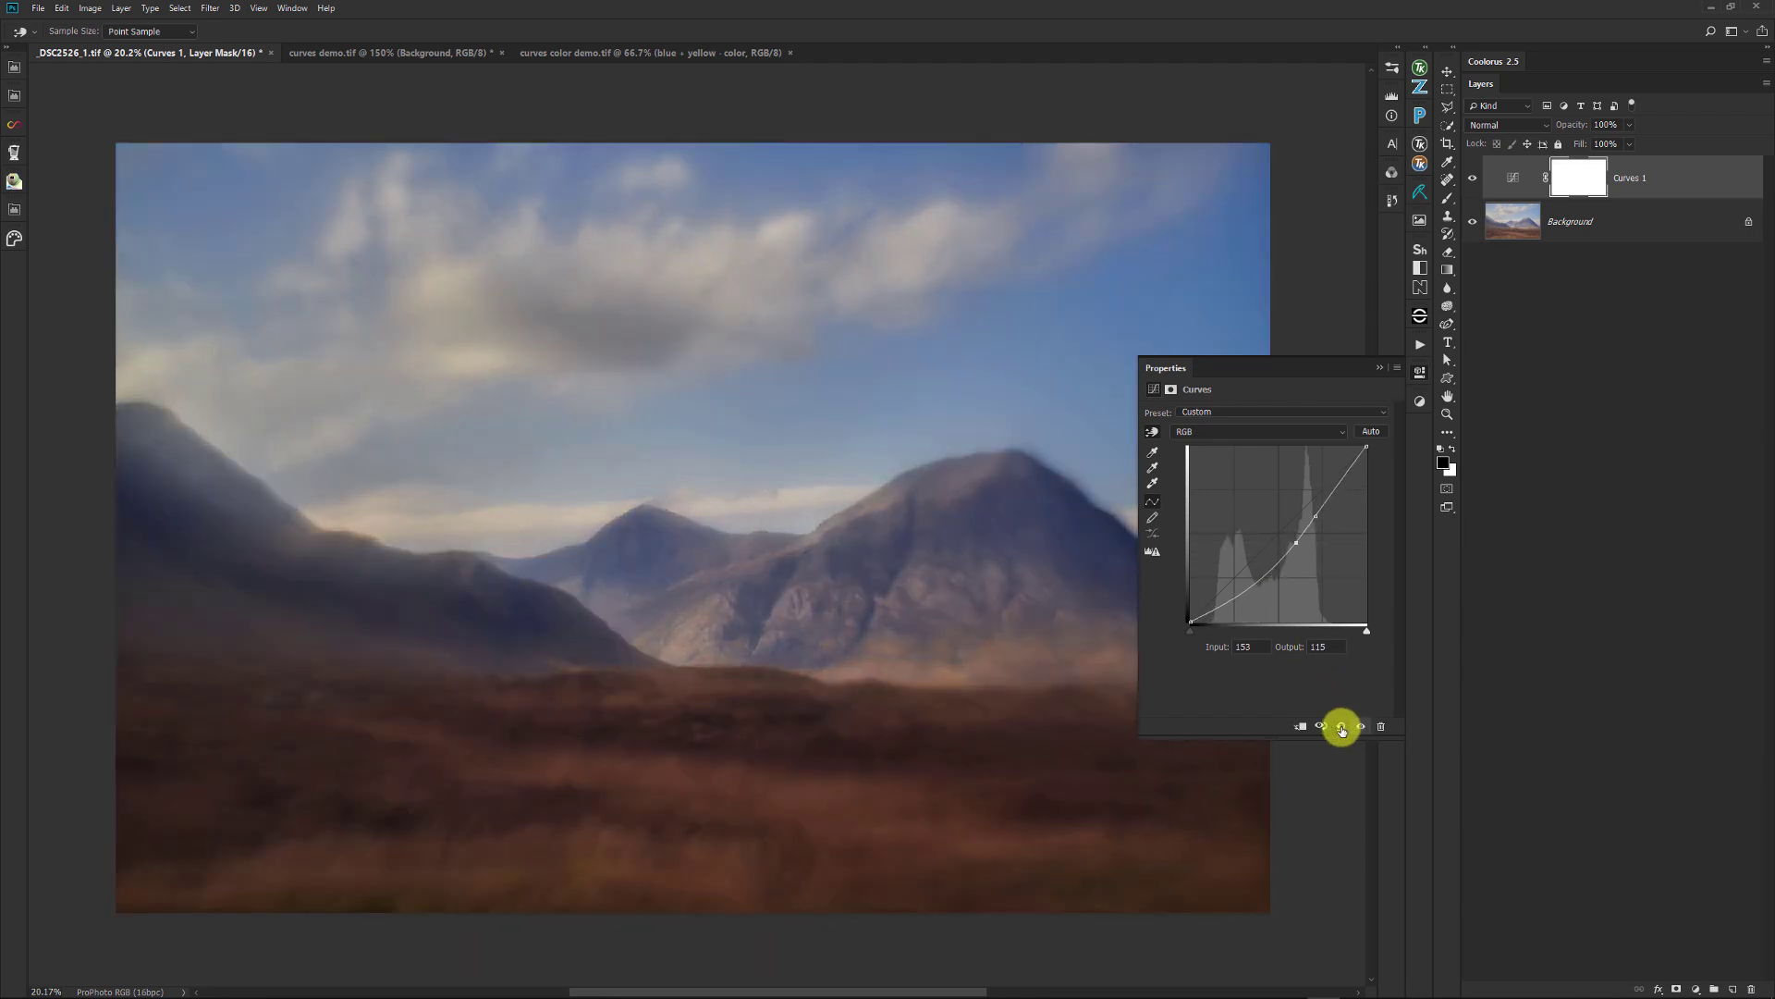
pyautogui.click(1342, 727)
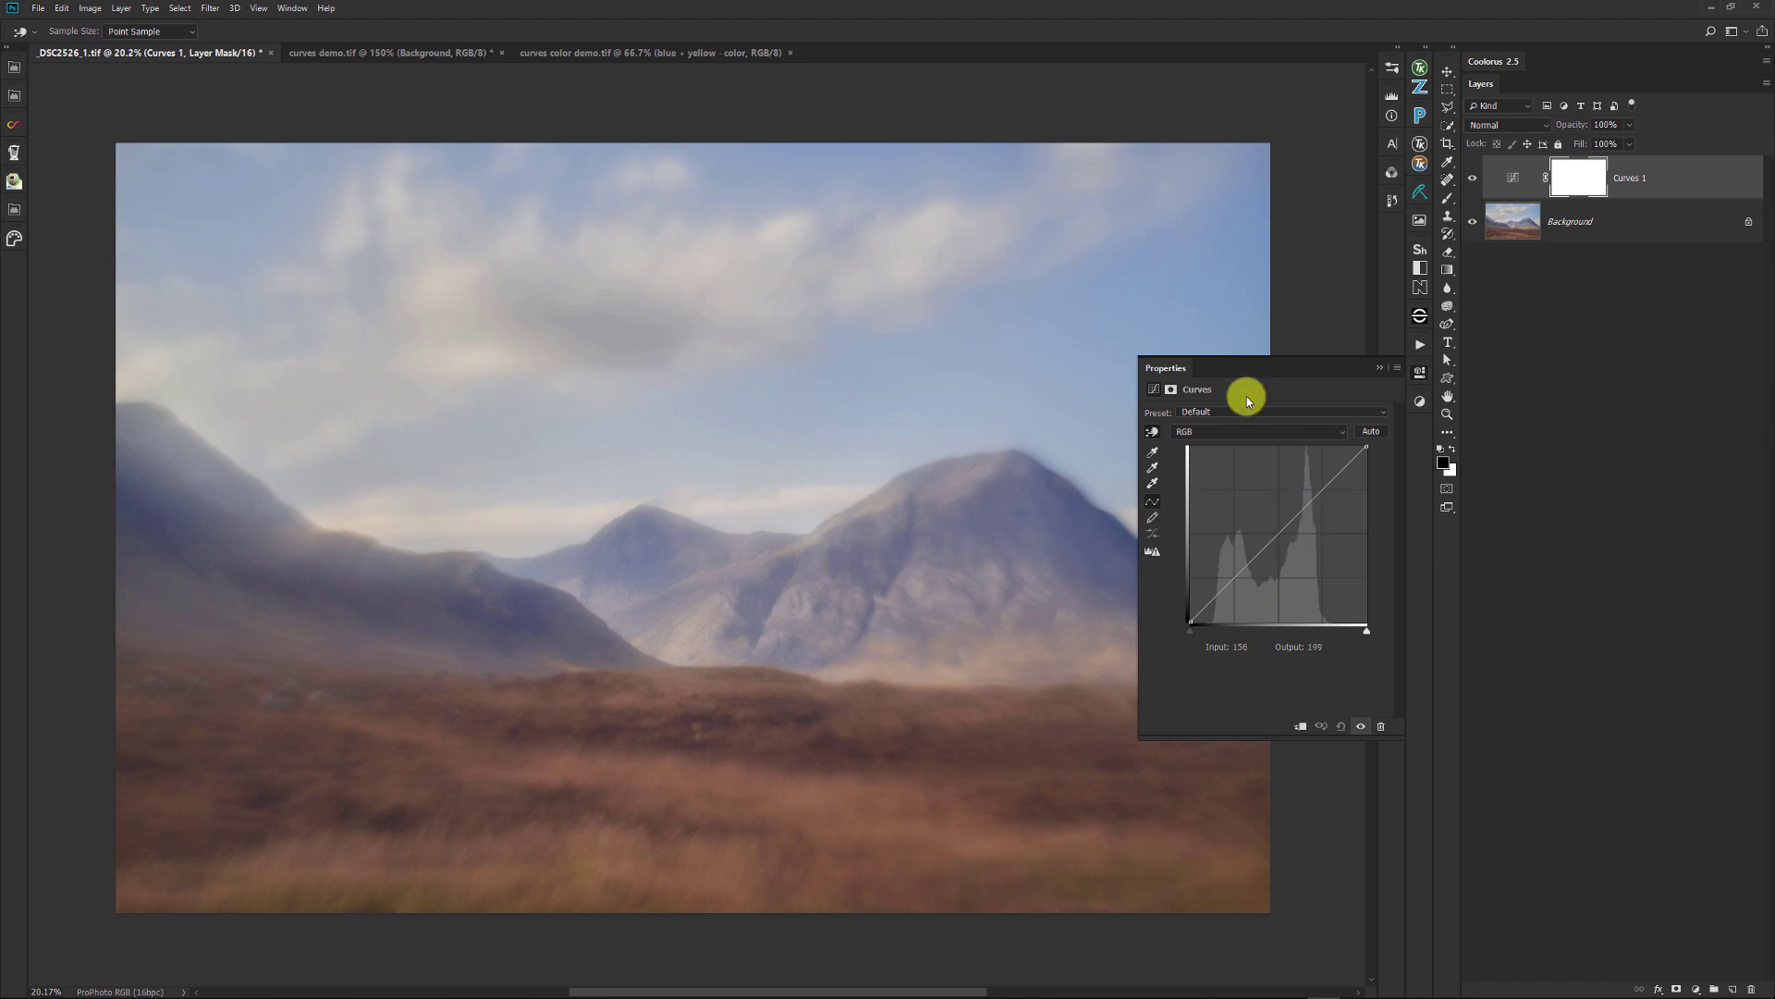
# Switch to curves demo.tif, collapse the layer properties, and show the x axis, y axis and input/output layer groups.
pyautogui.click(396, 55)
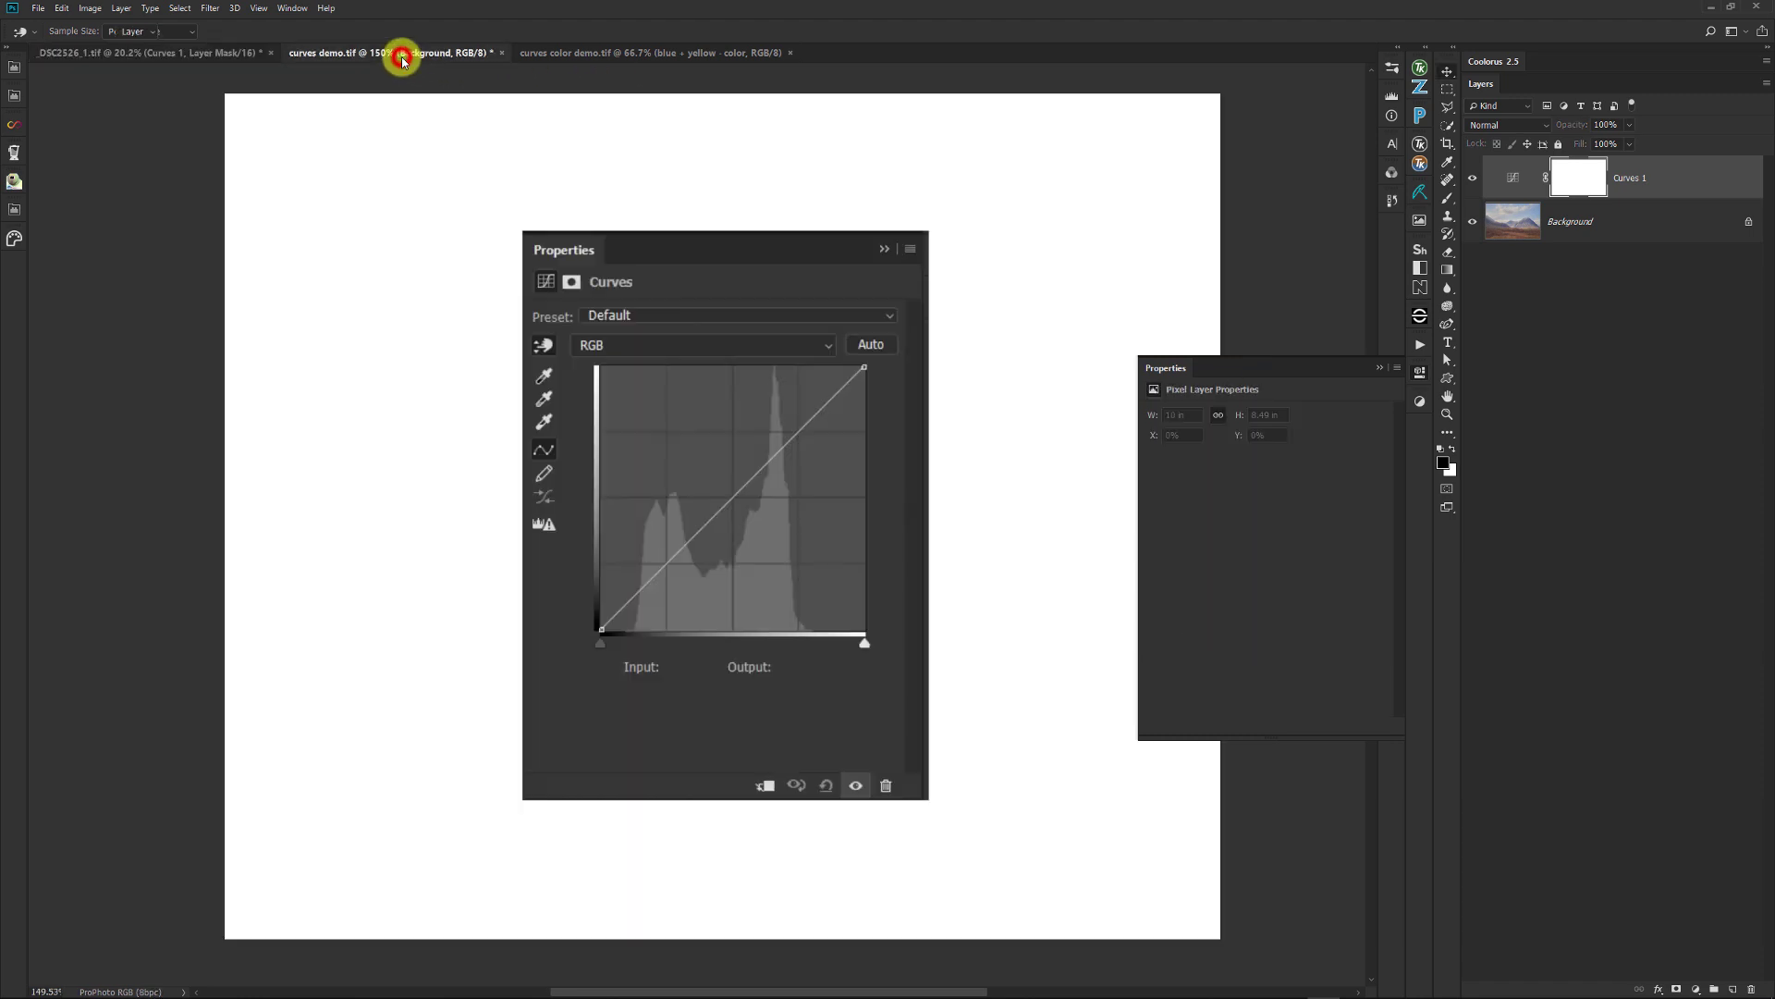
pyautogui.click(1378, 367)
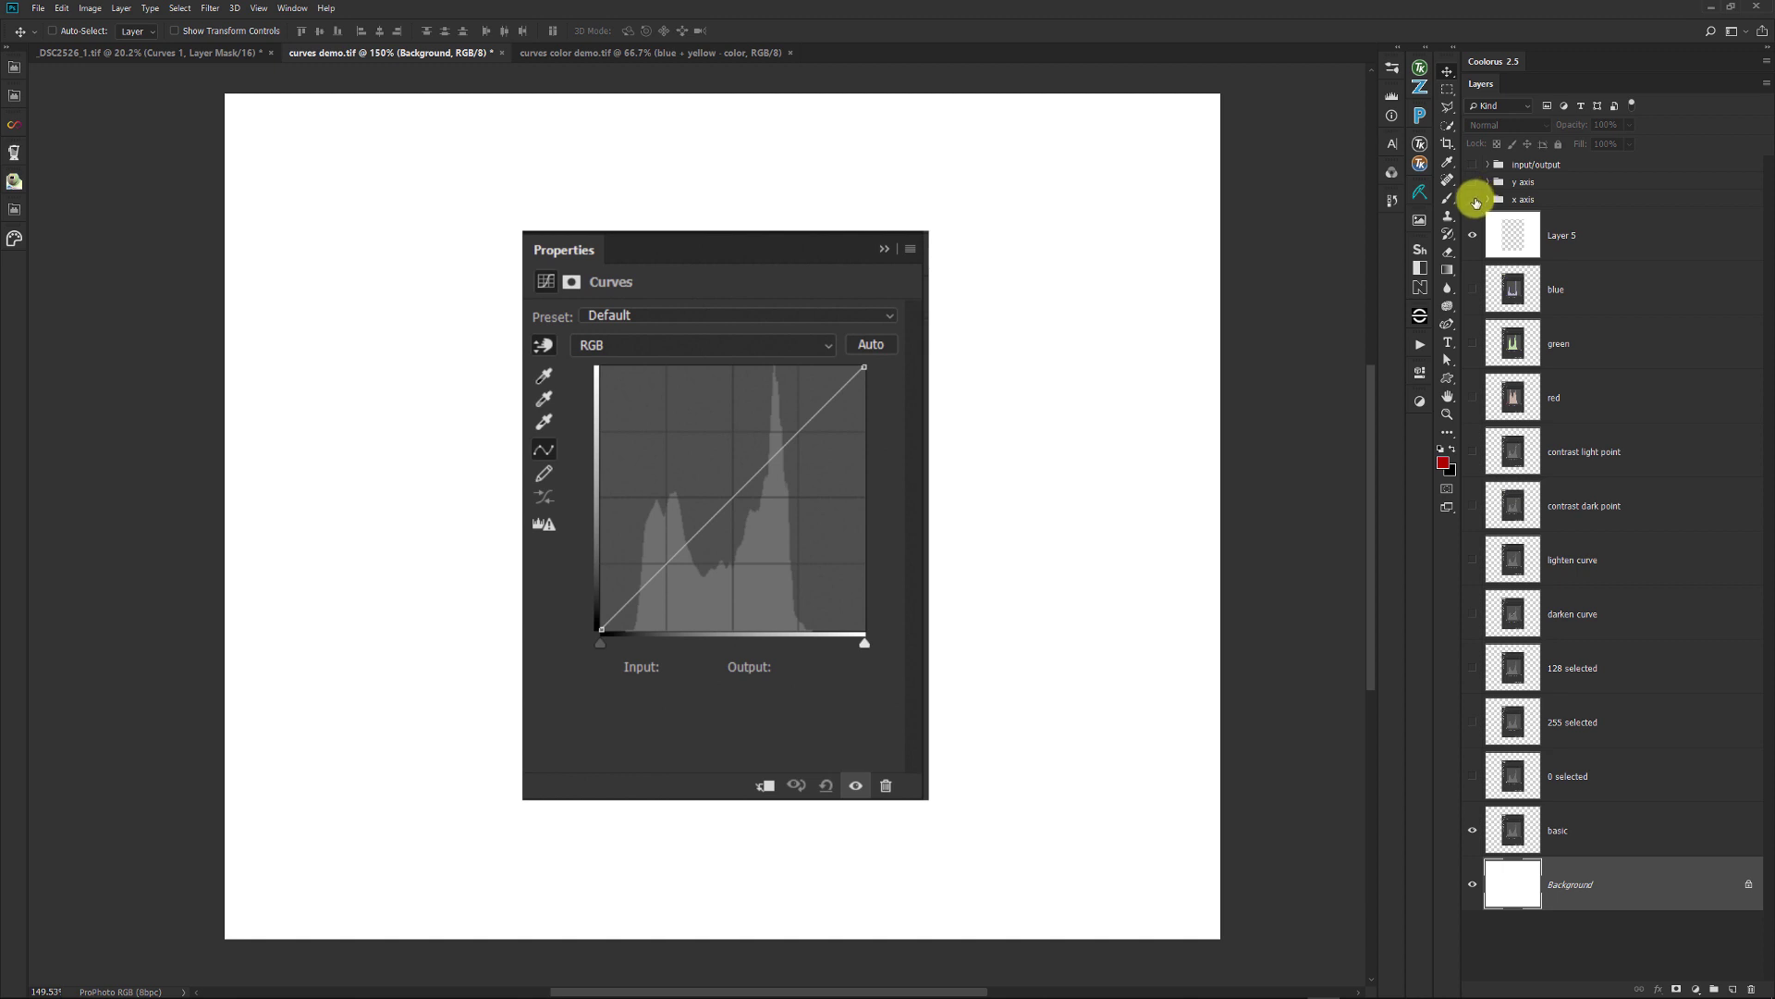
pyautogui.click(1473, 200)
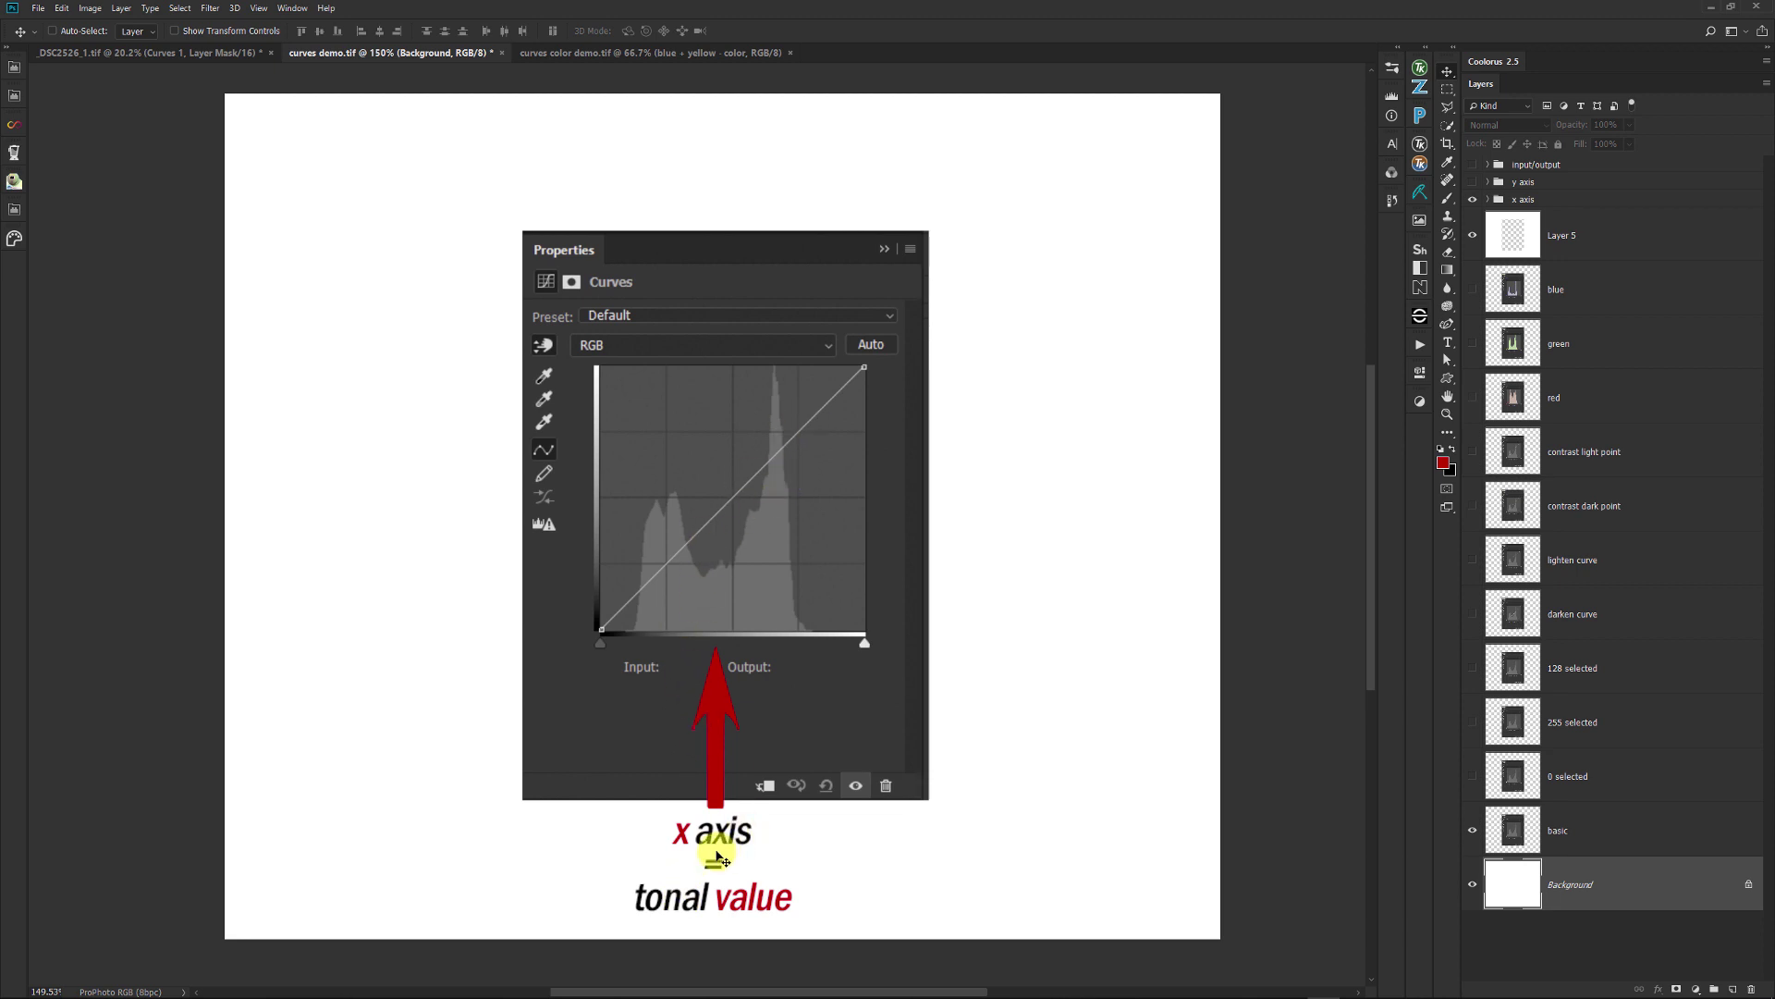
pyautogui.click(1472, 181)
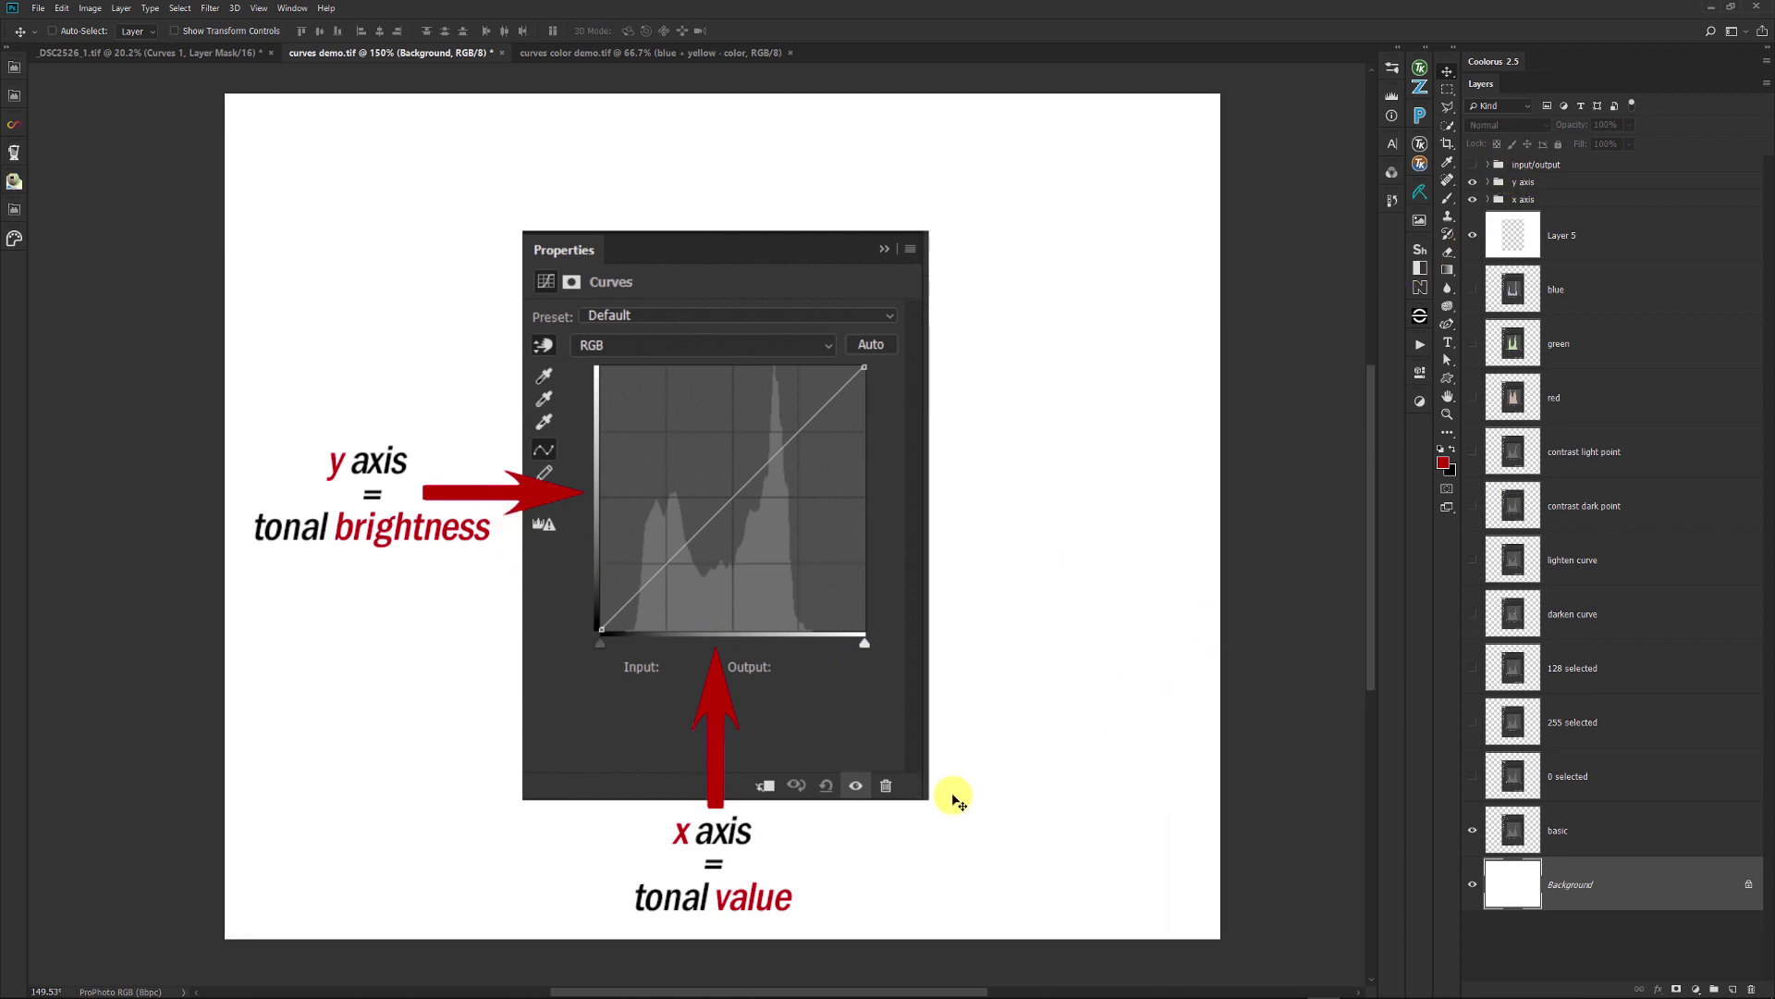
pyautogui.click(1473, 164)
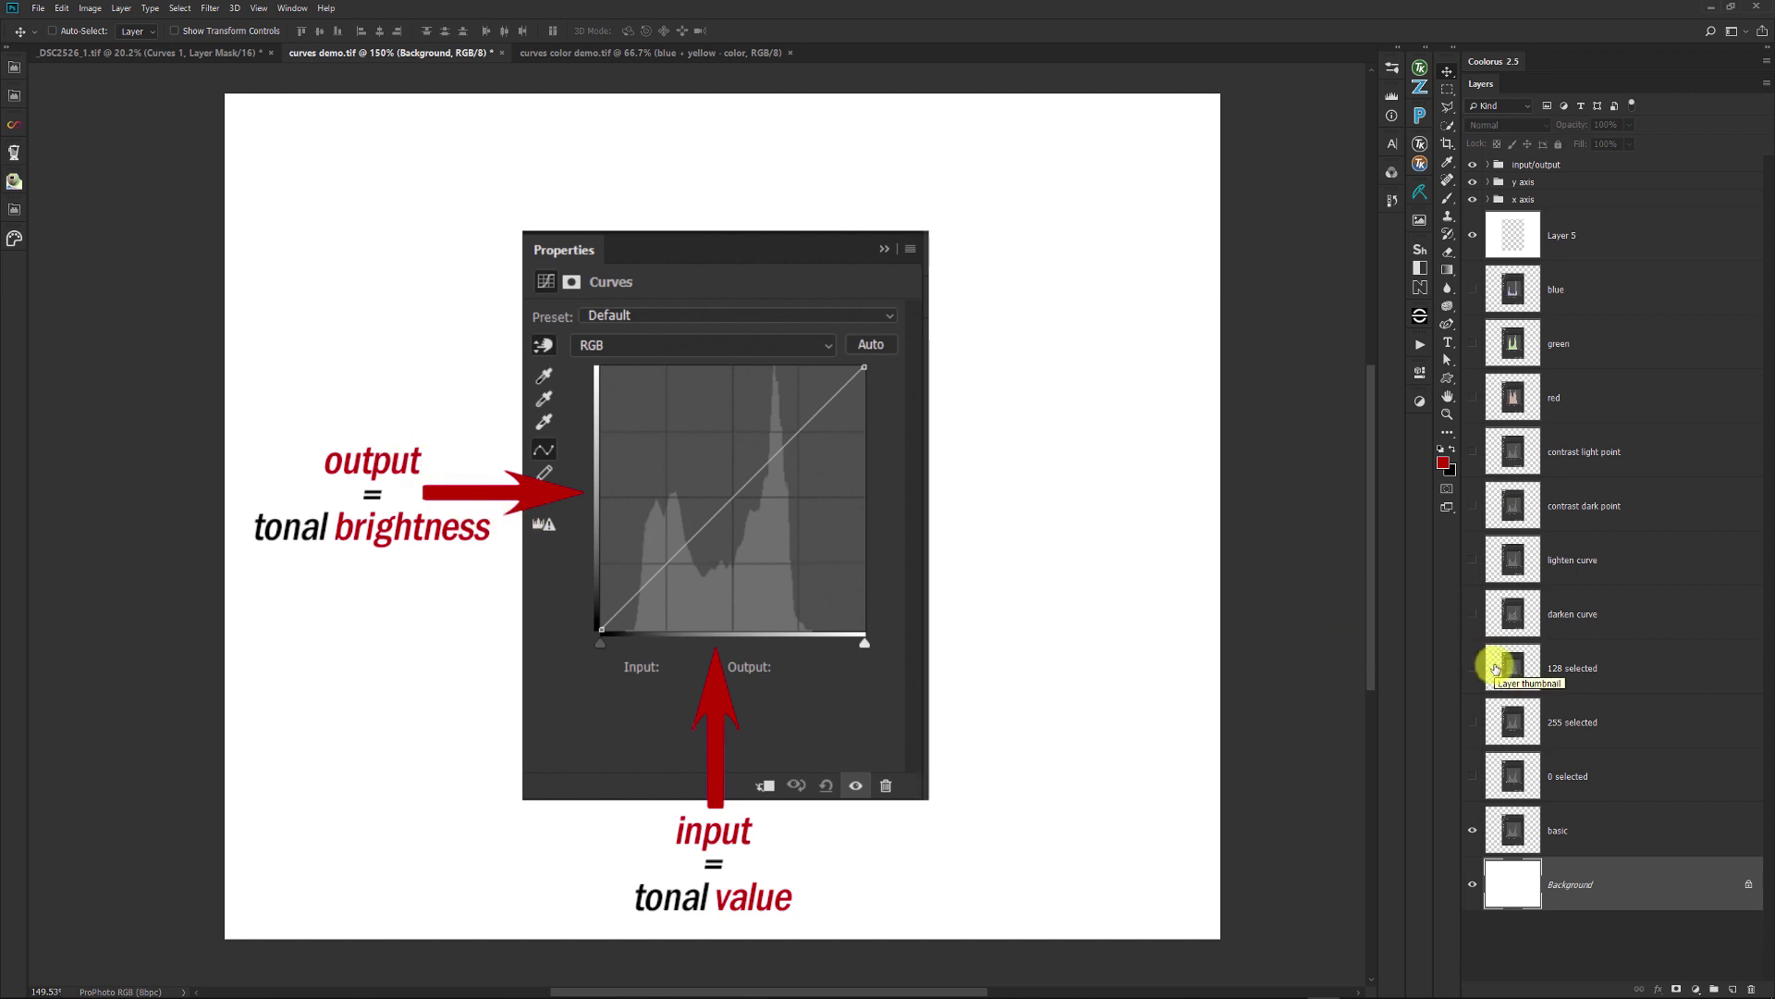
# Show the "0 selected", "255 selected" and "128 selected" layers in turn to illustrate the black, white and middle curve points.
pyautogui.click(1473, 779)
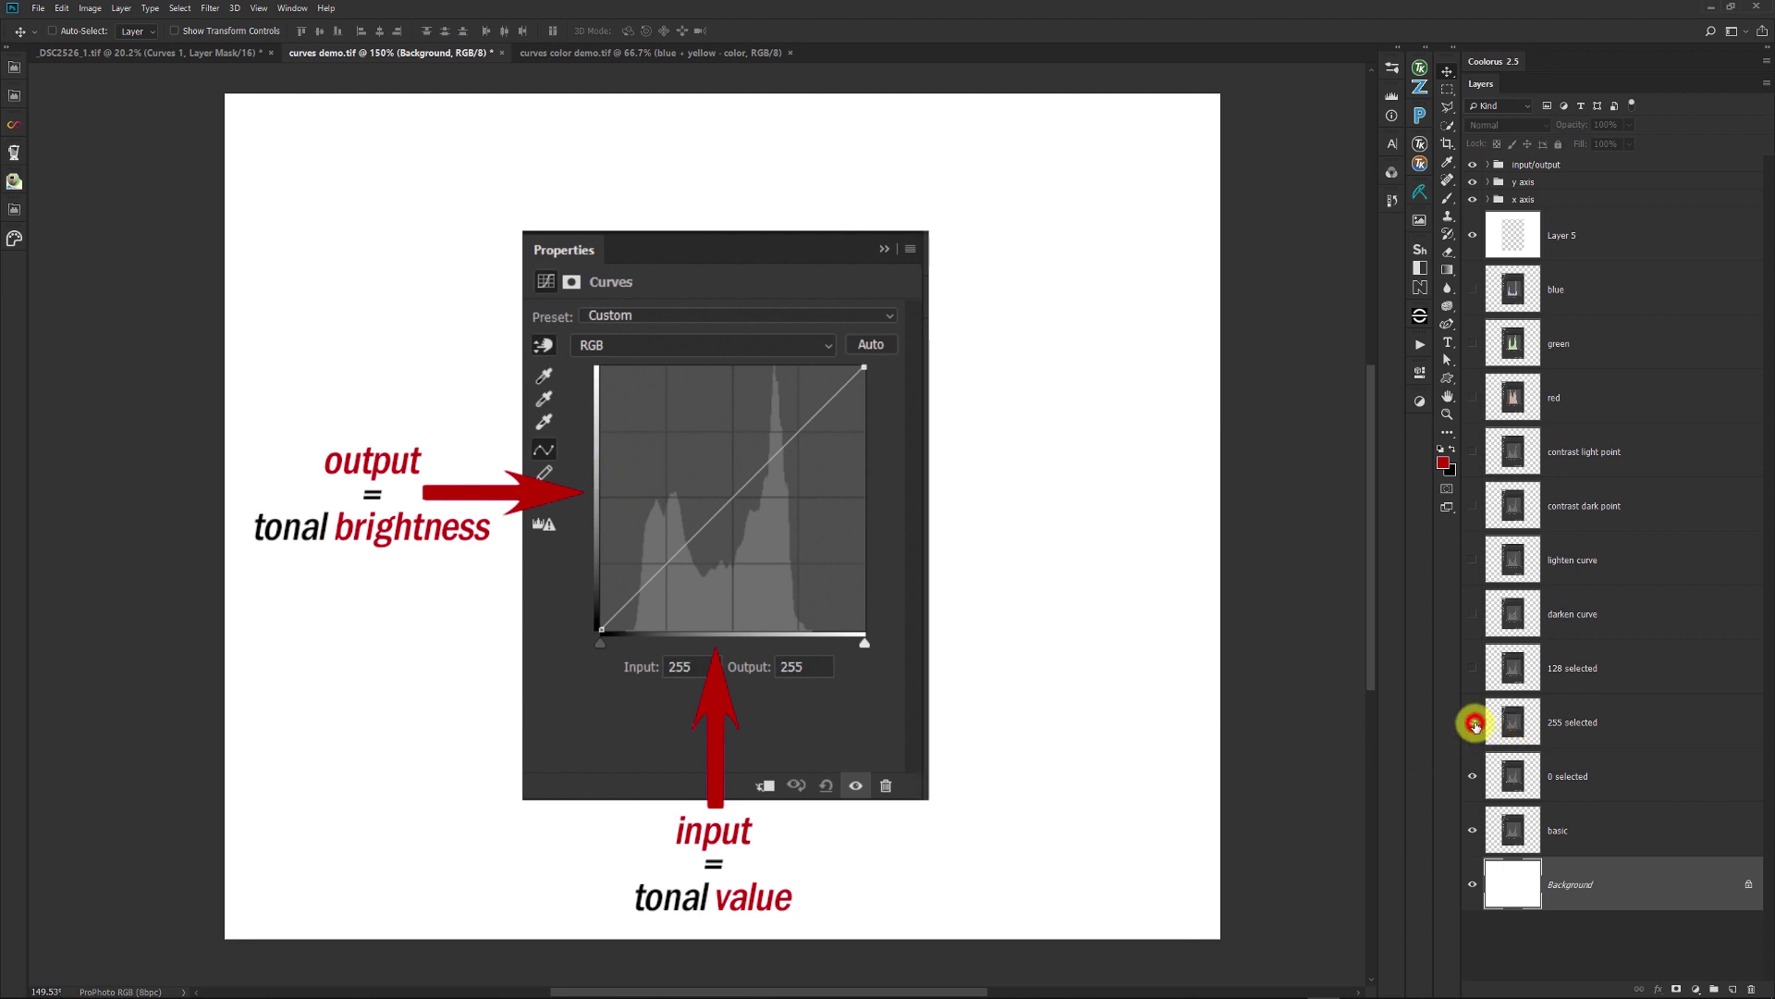
pyautogui.click(1474, 723)
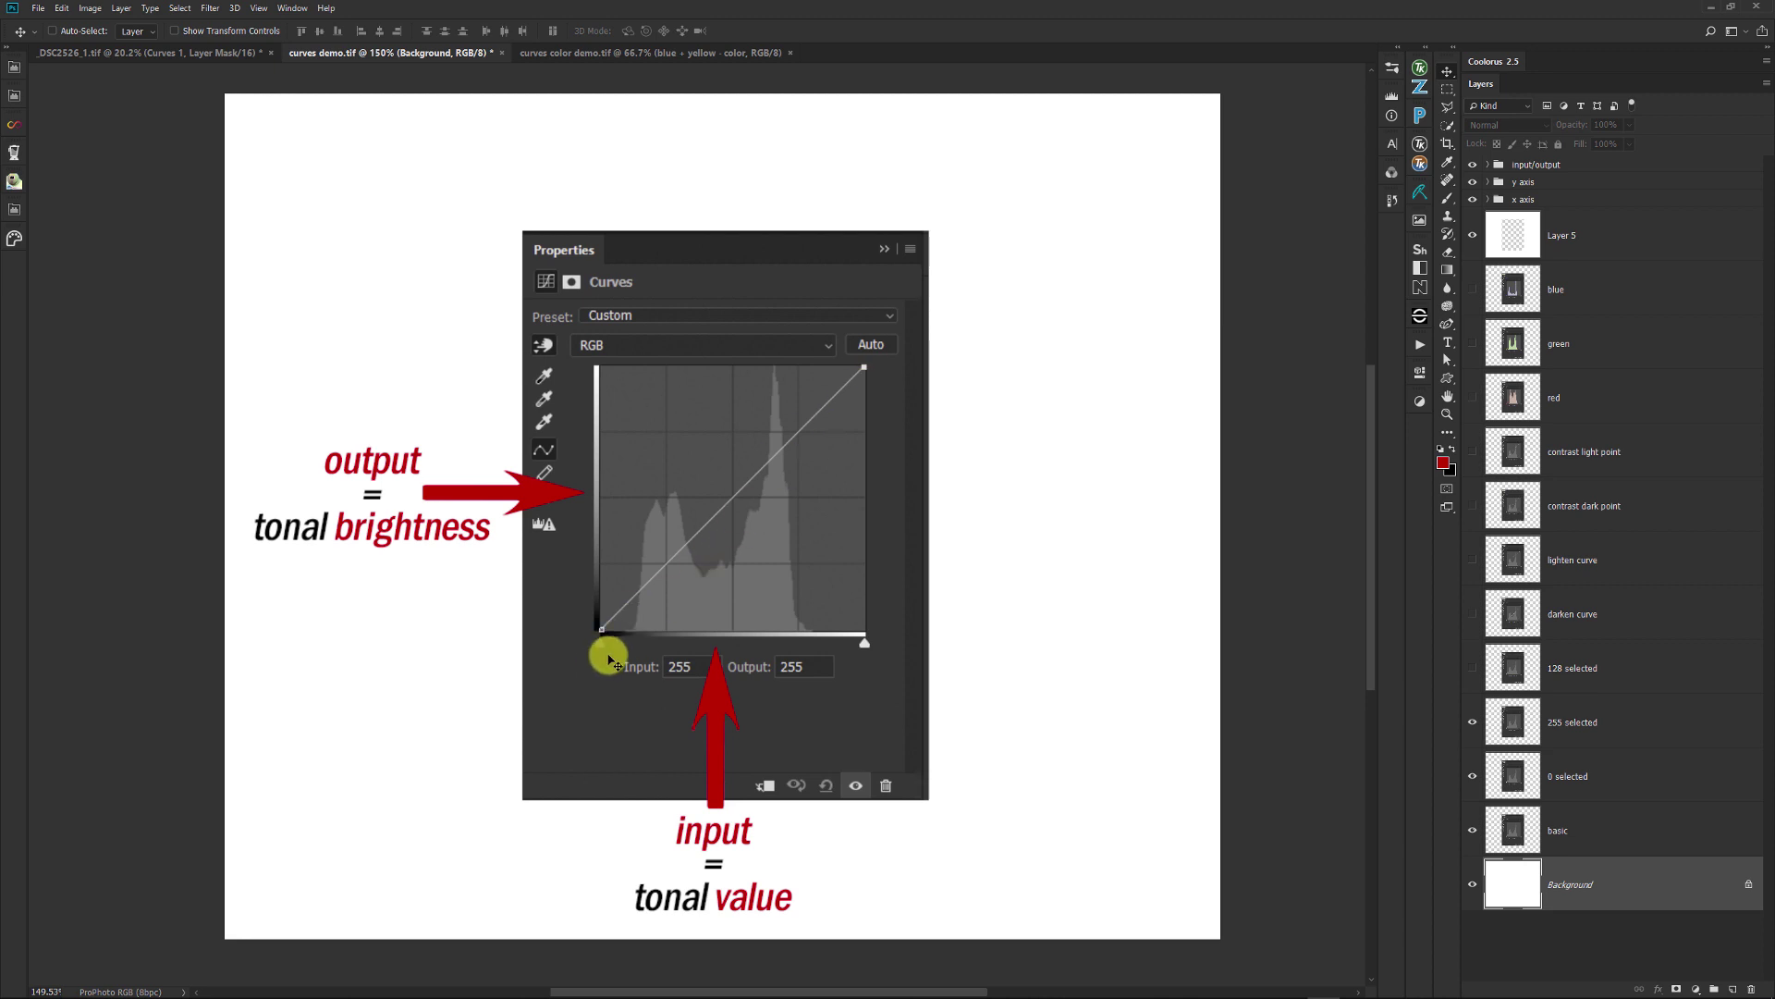
pyautogui.click(1471, 722)
pyautogui.click(601, 629)
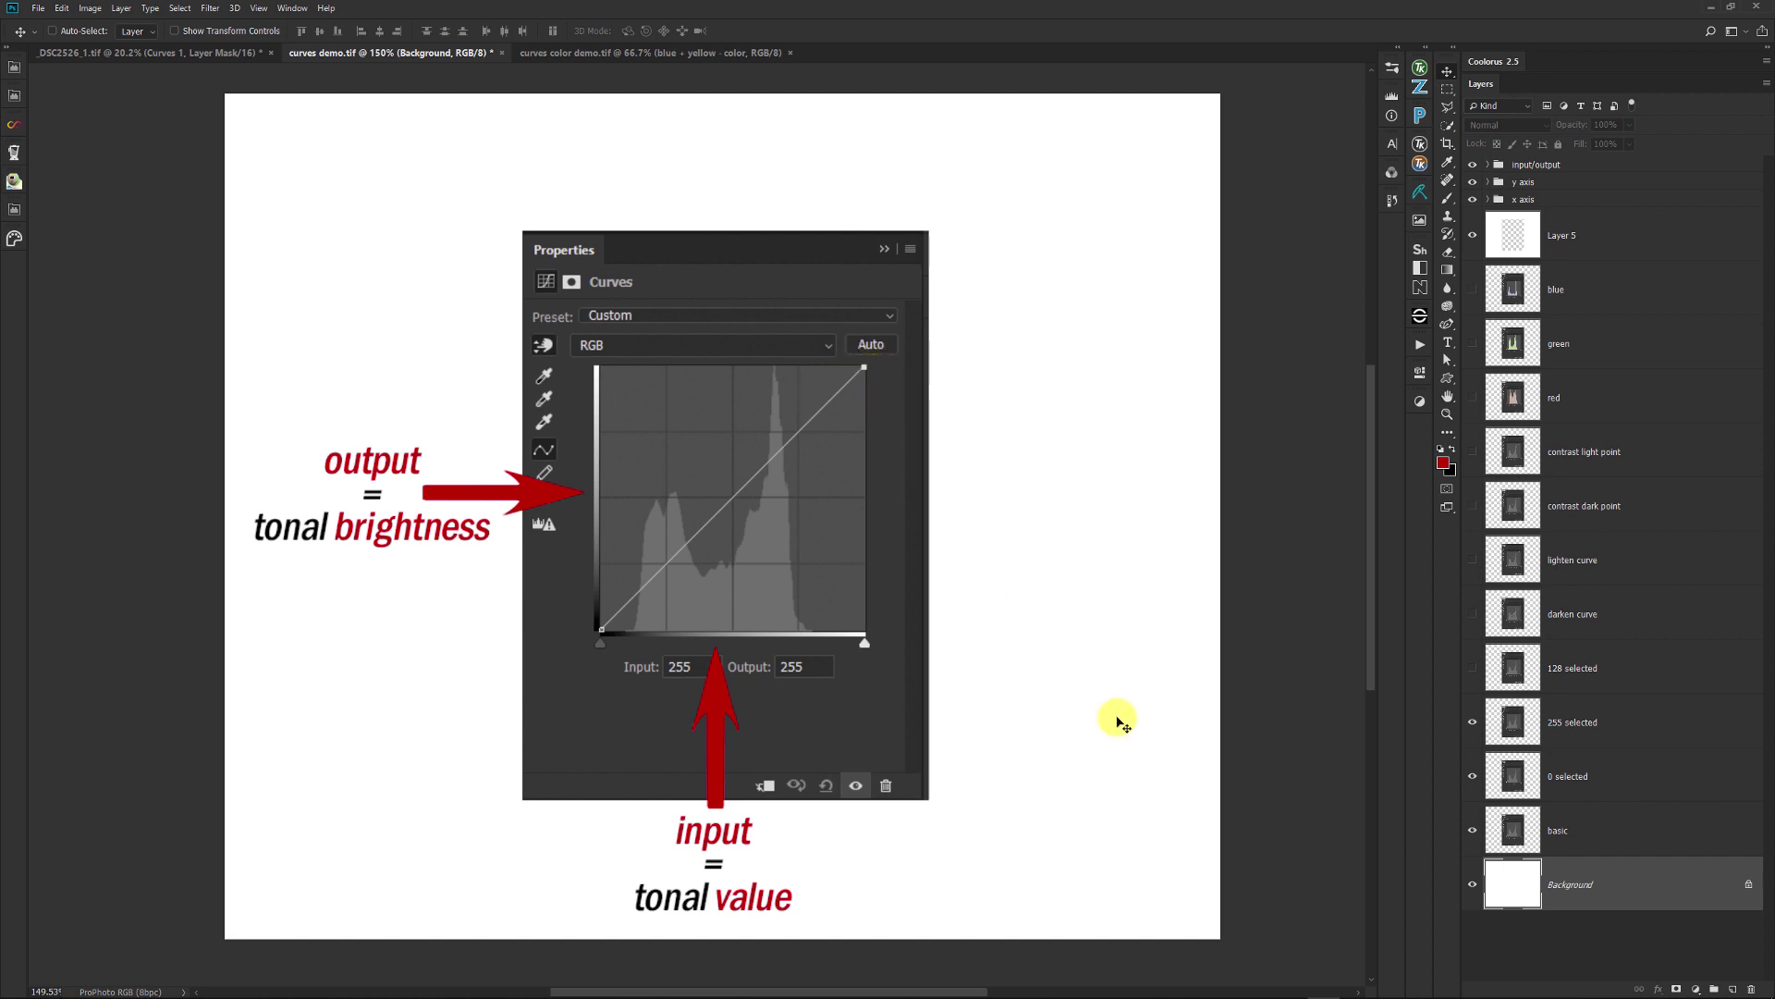
pyautogui.click(1470, 669)
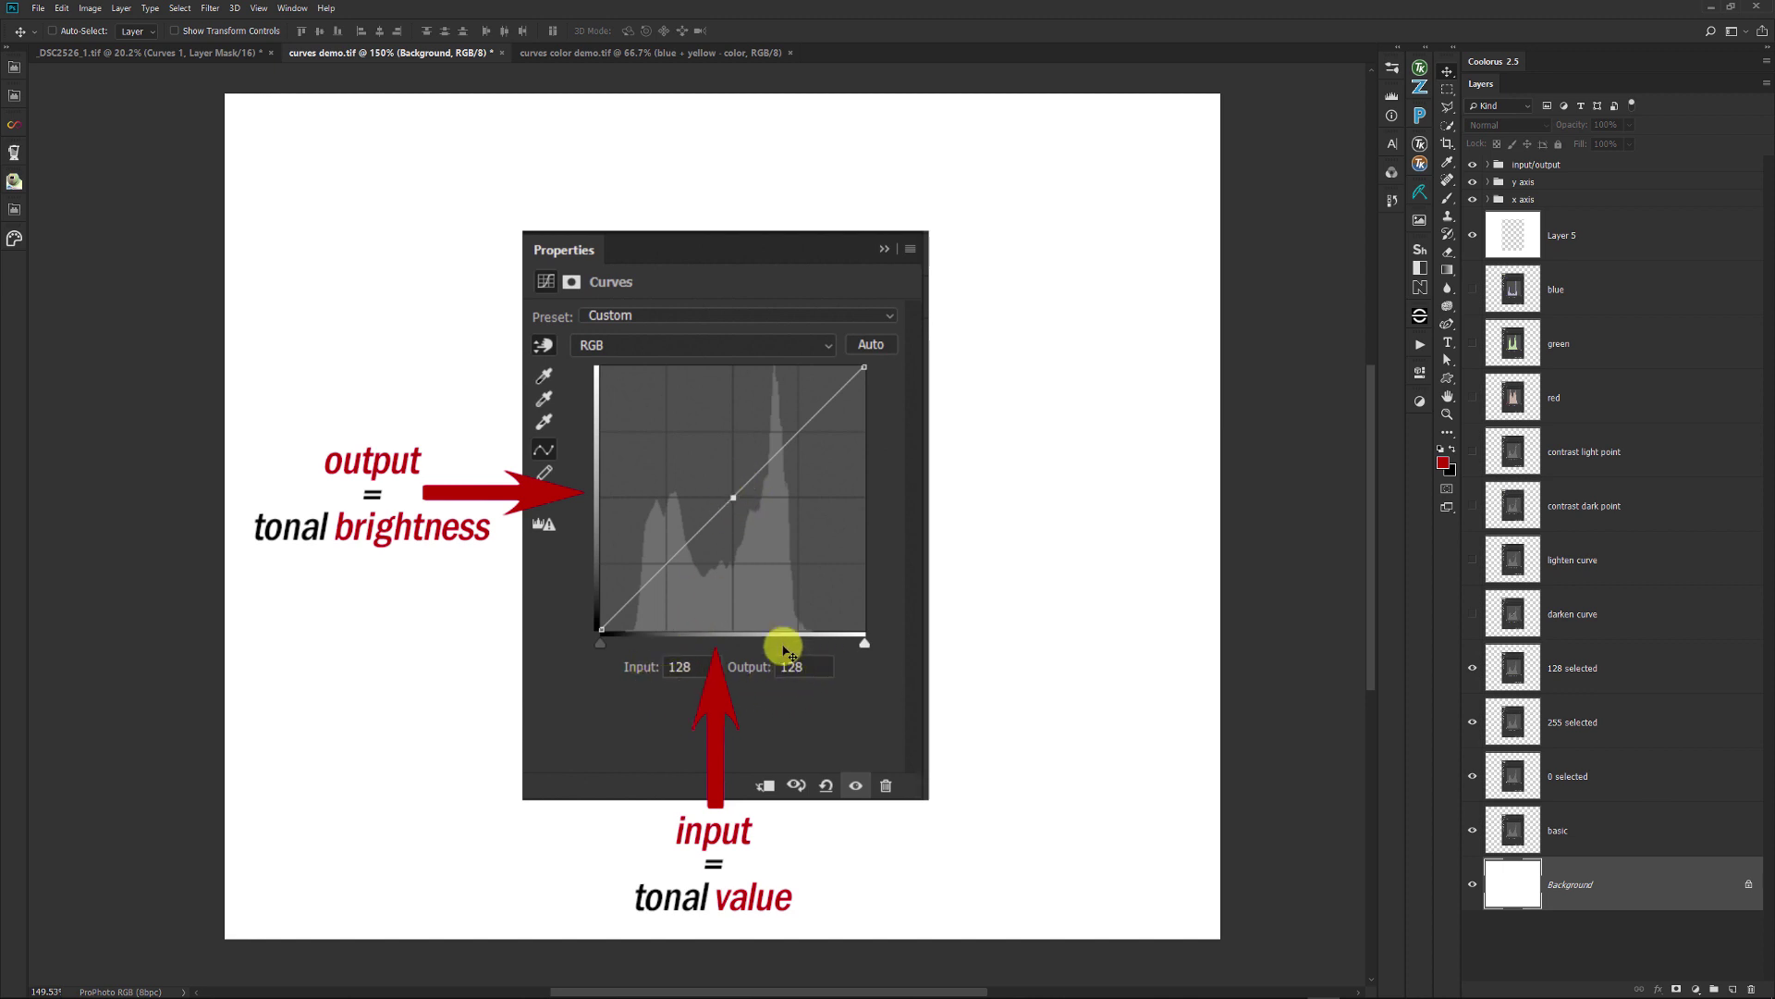
pyautogui.click(736, 498)
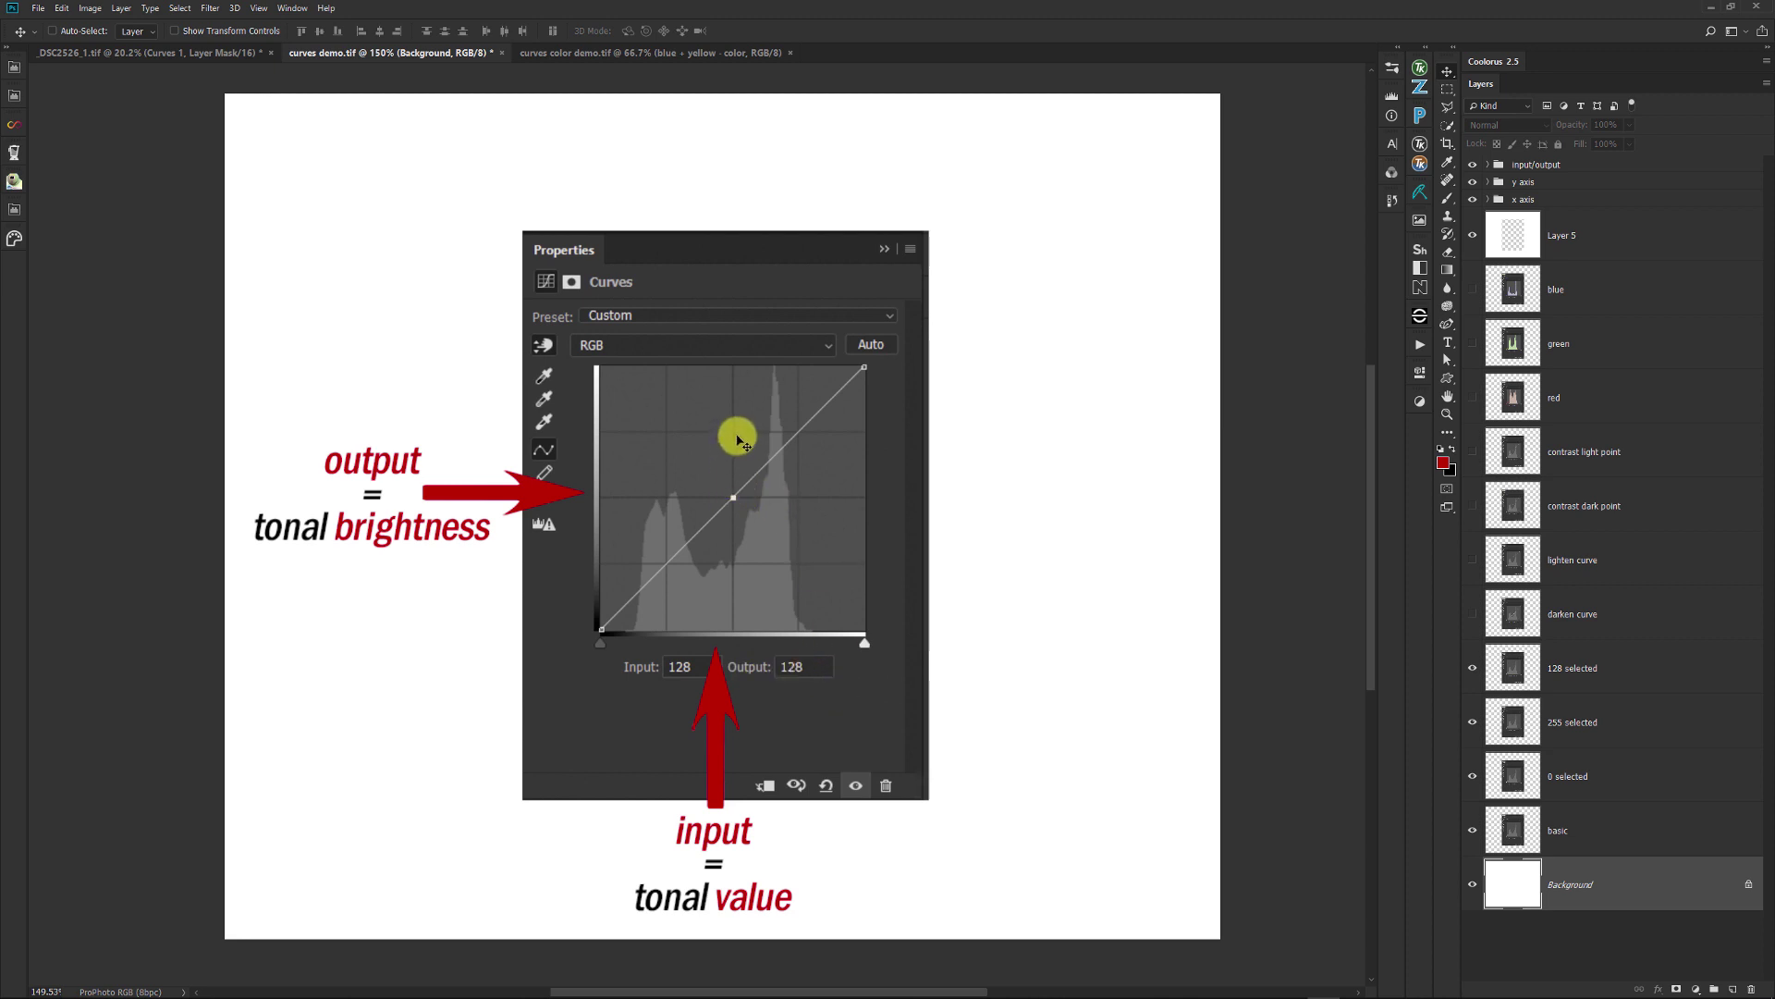
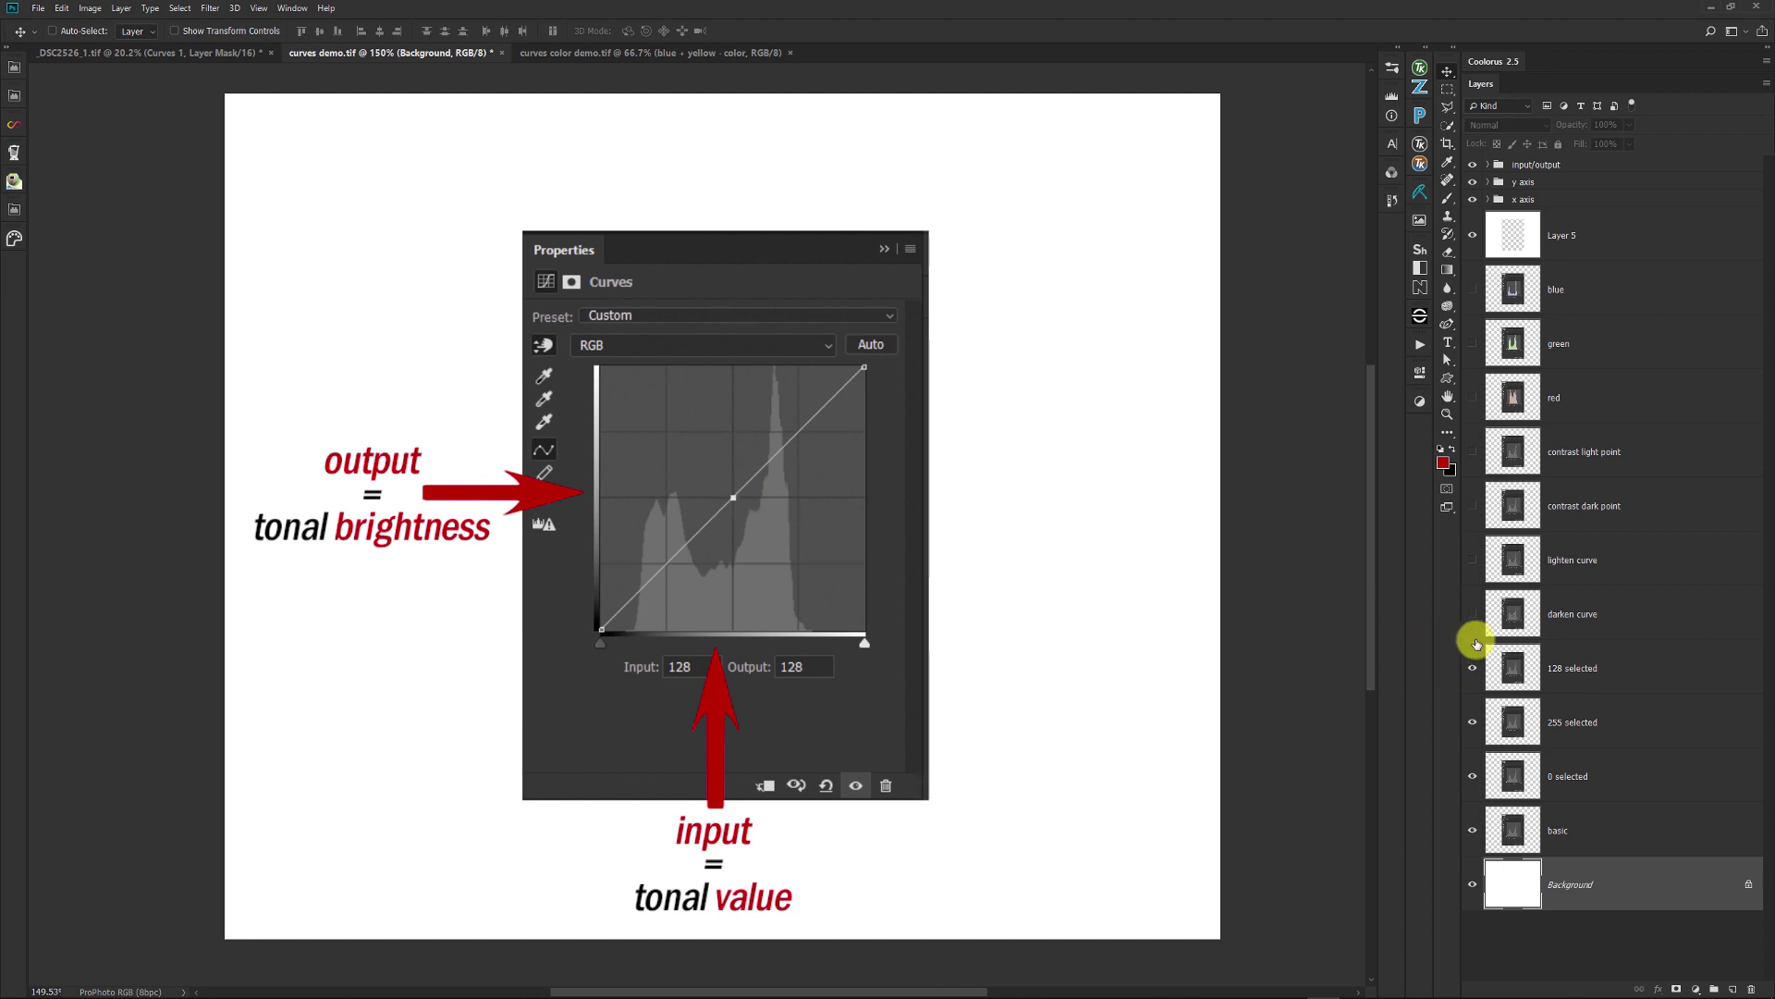
# Show the "darken curve", "lighten curve" and "contrast dark point" layers in turn to illustrate basic curve shapes.
pyautogui.click(1473, 614)
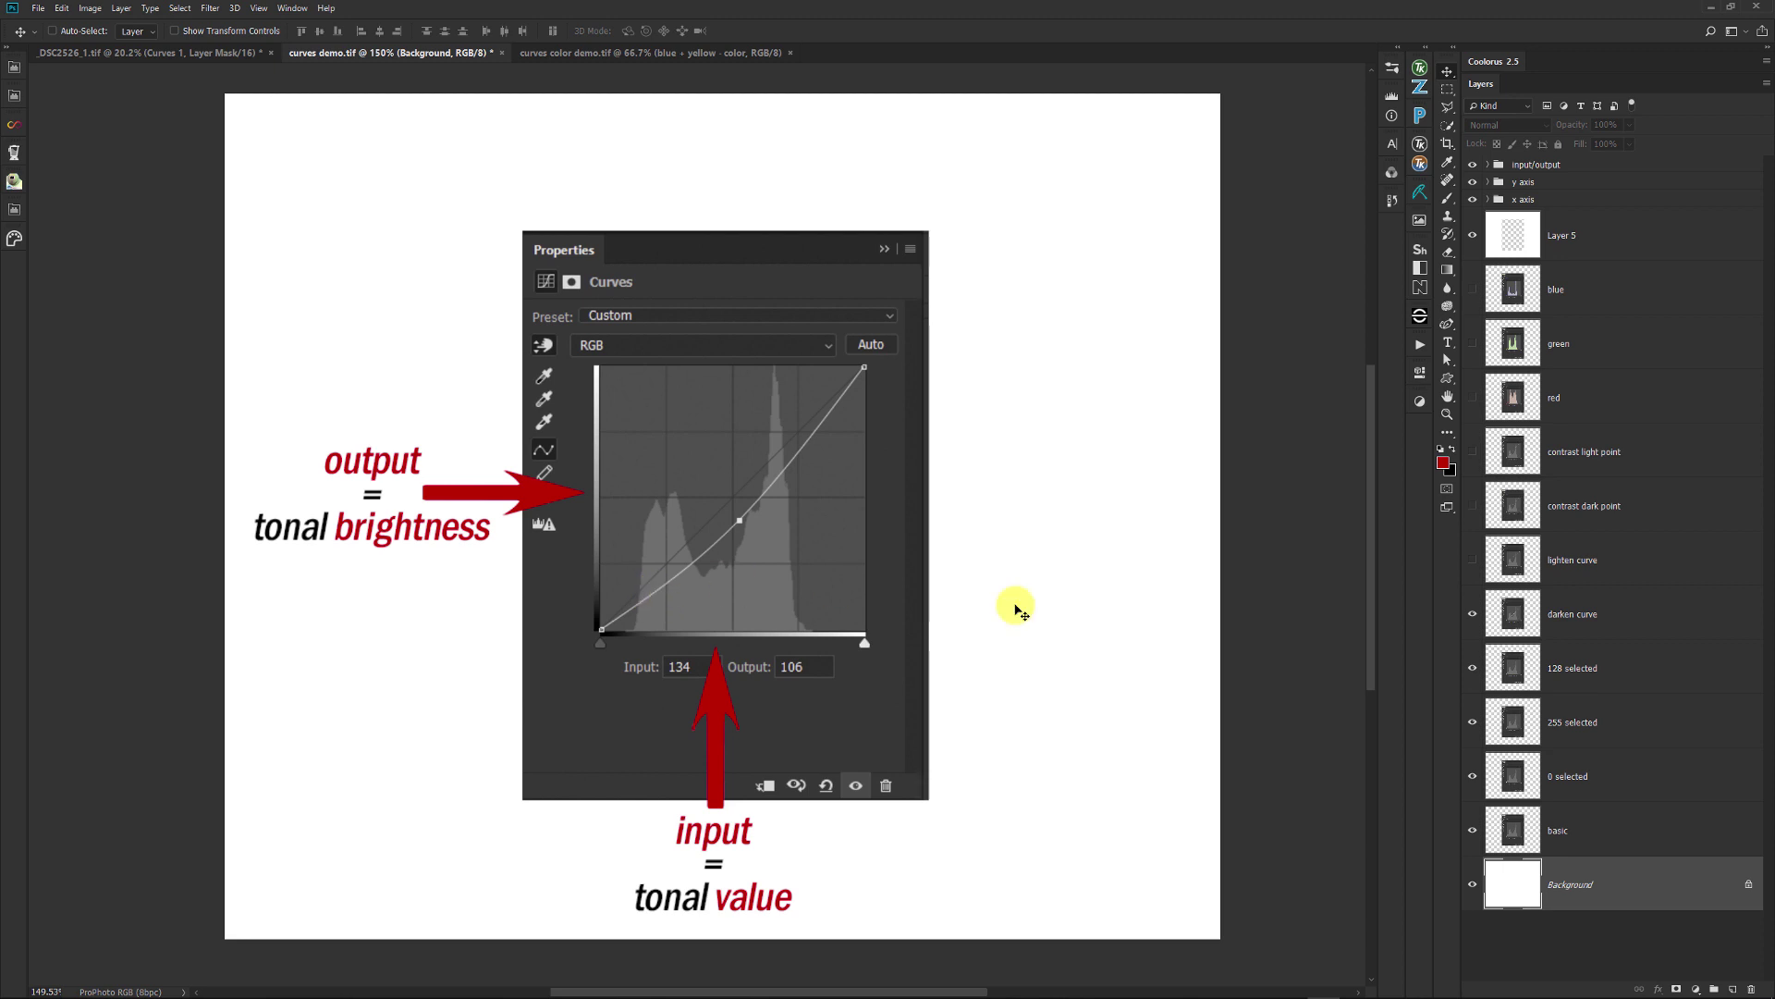
pyautogui.click(1474, 563)
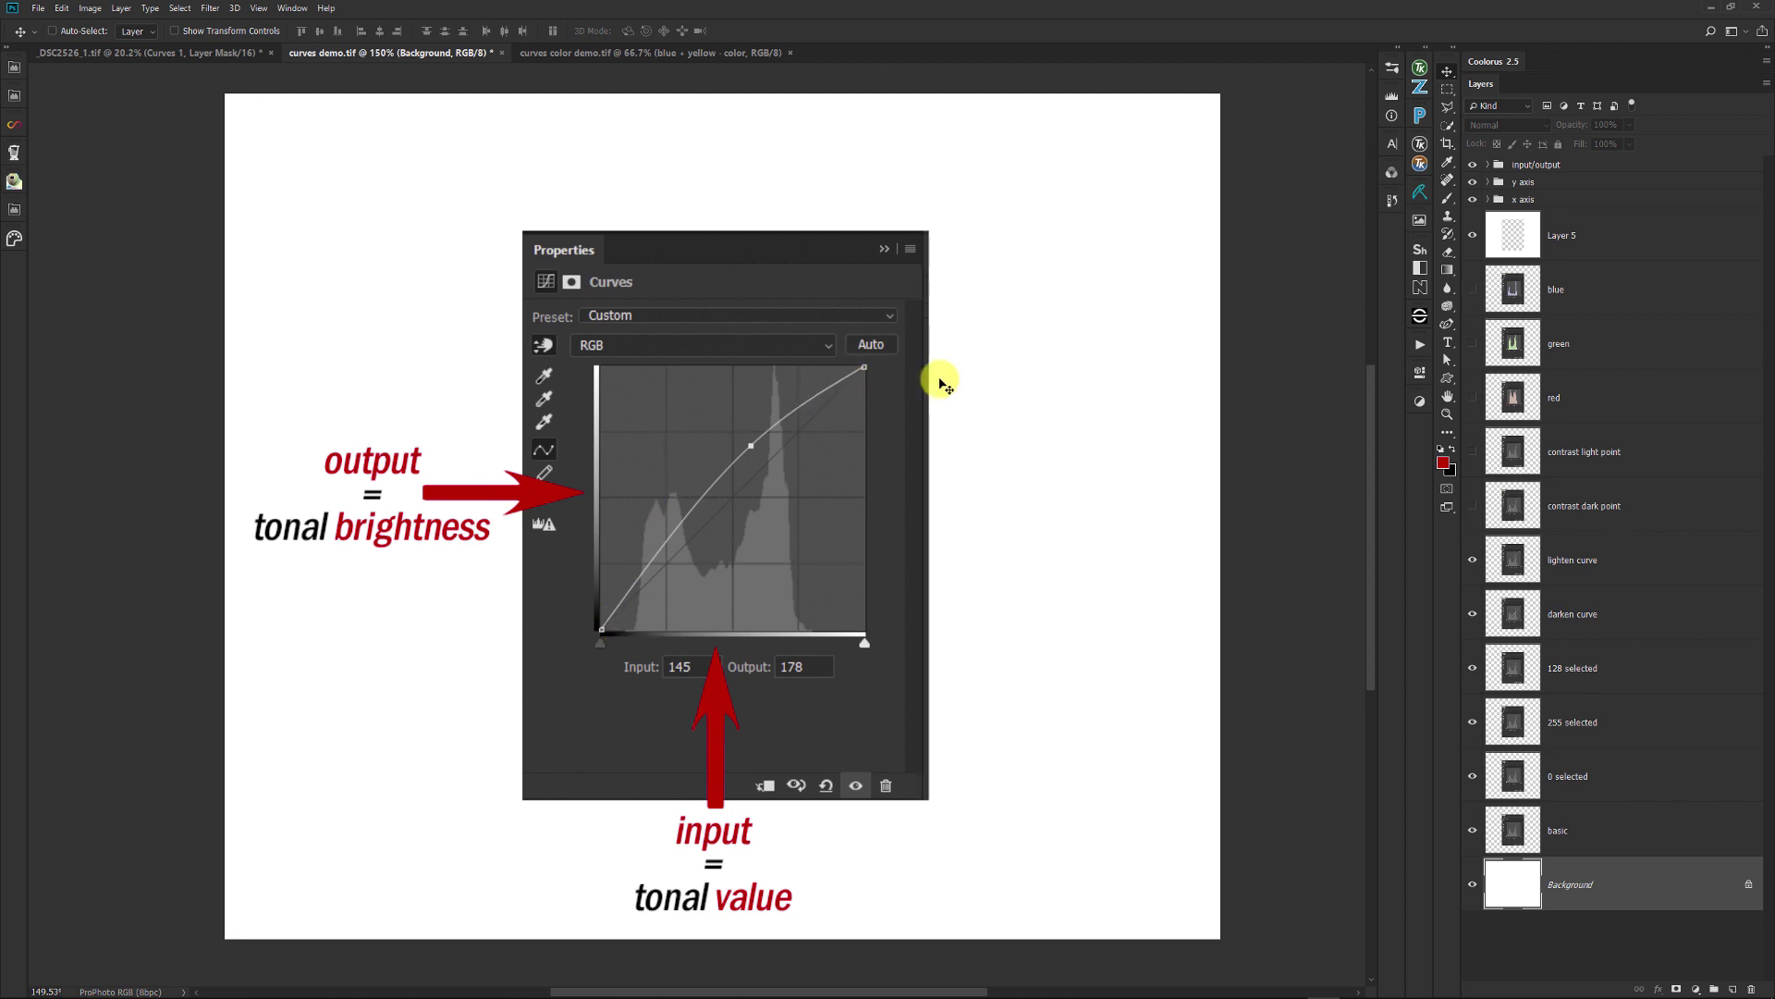
pyautogui.click(1476, 509)
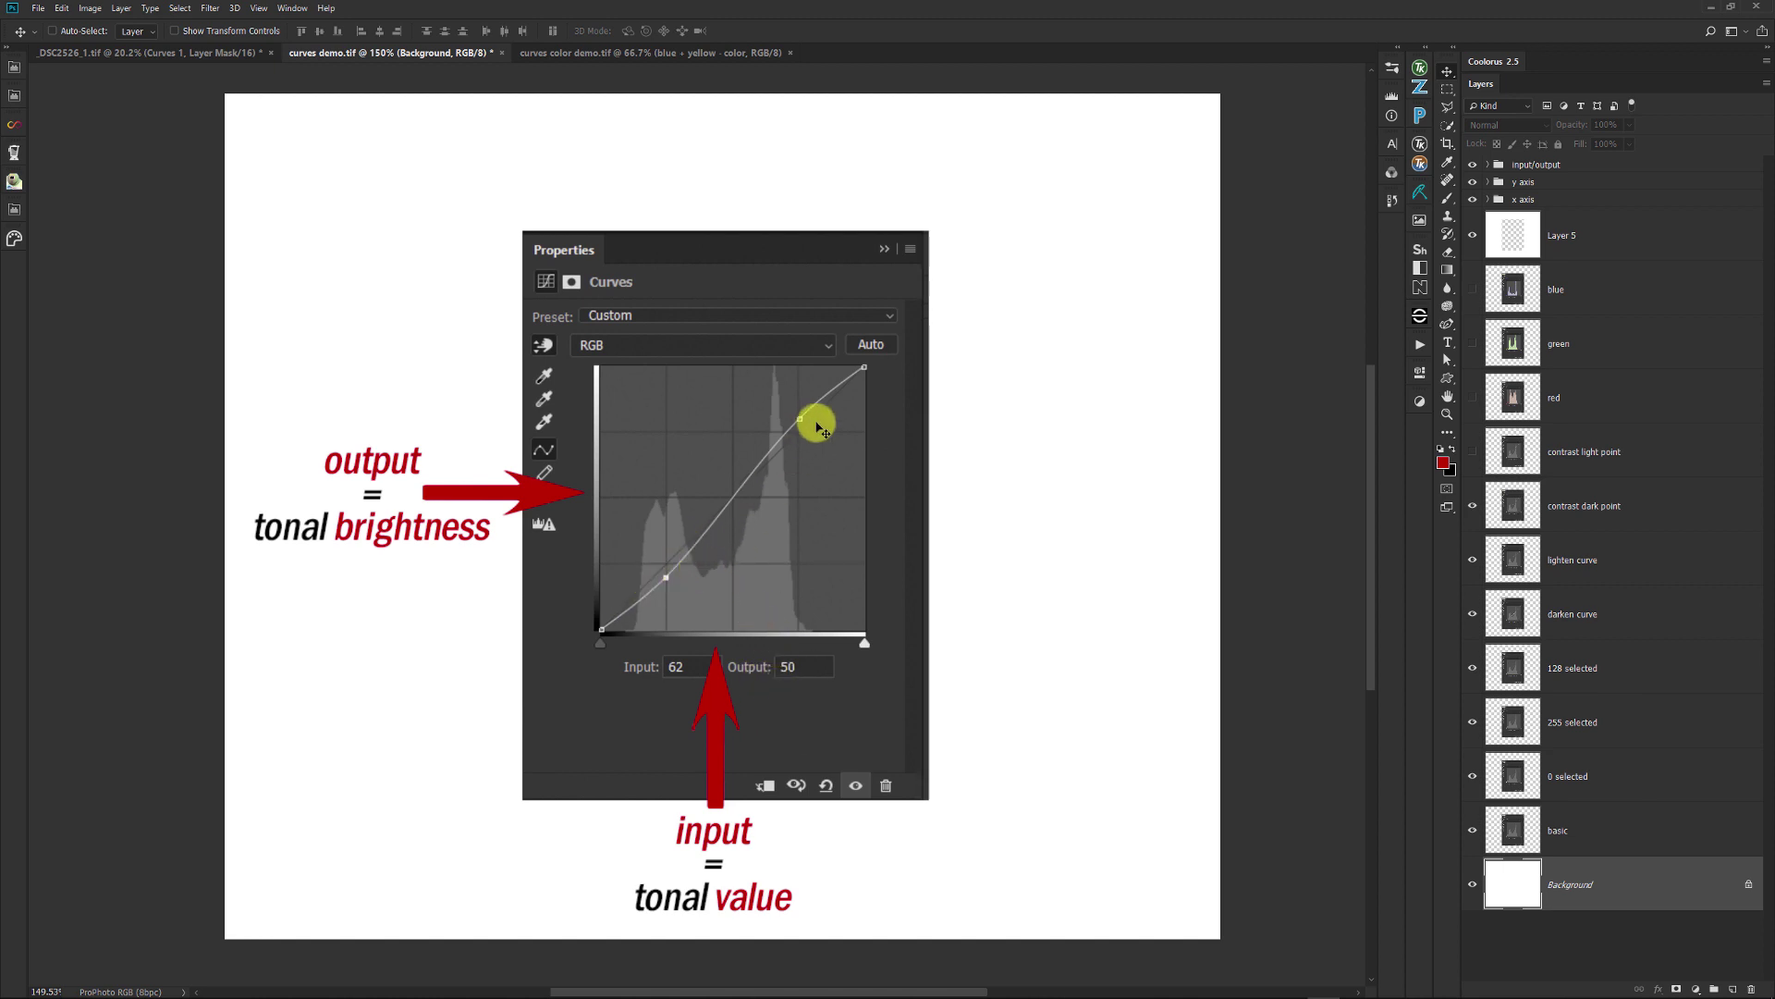
# Show the "contrast light point" layer and add a new Curves adjustment layer to view its channel options.
pyautogui.click(1473, 451)
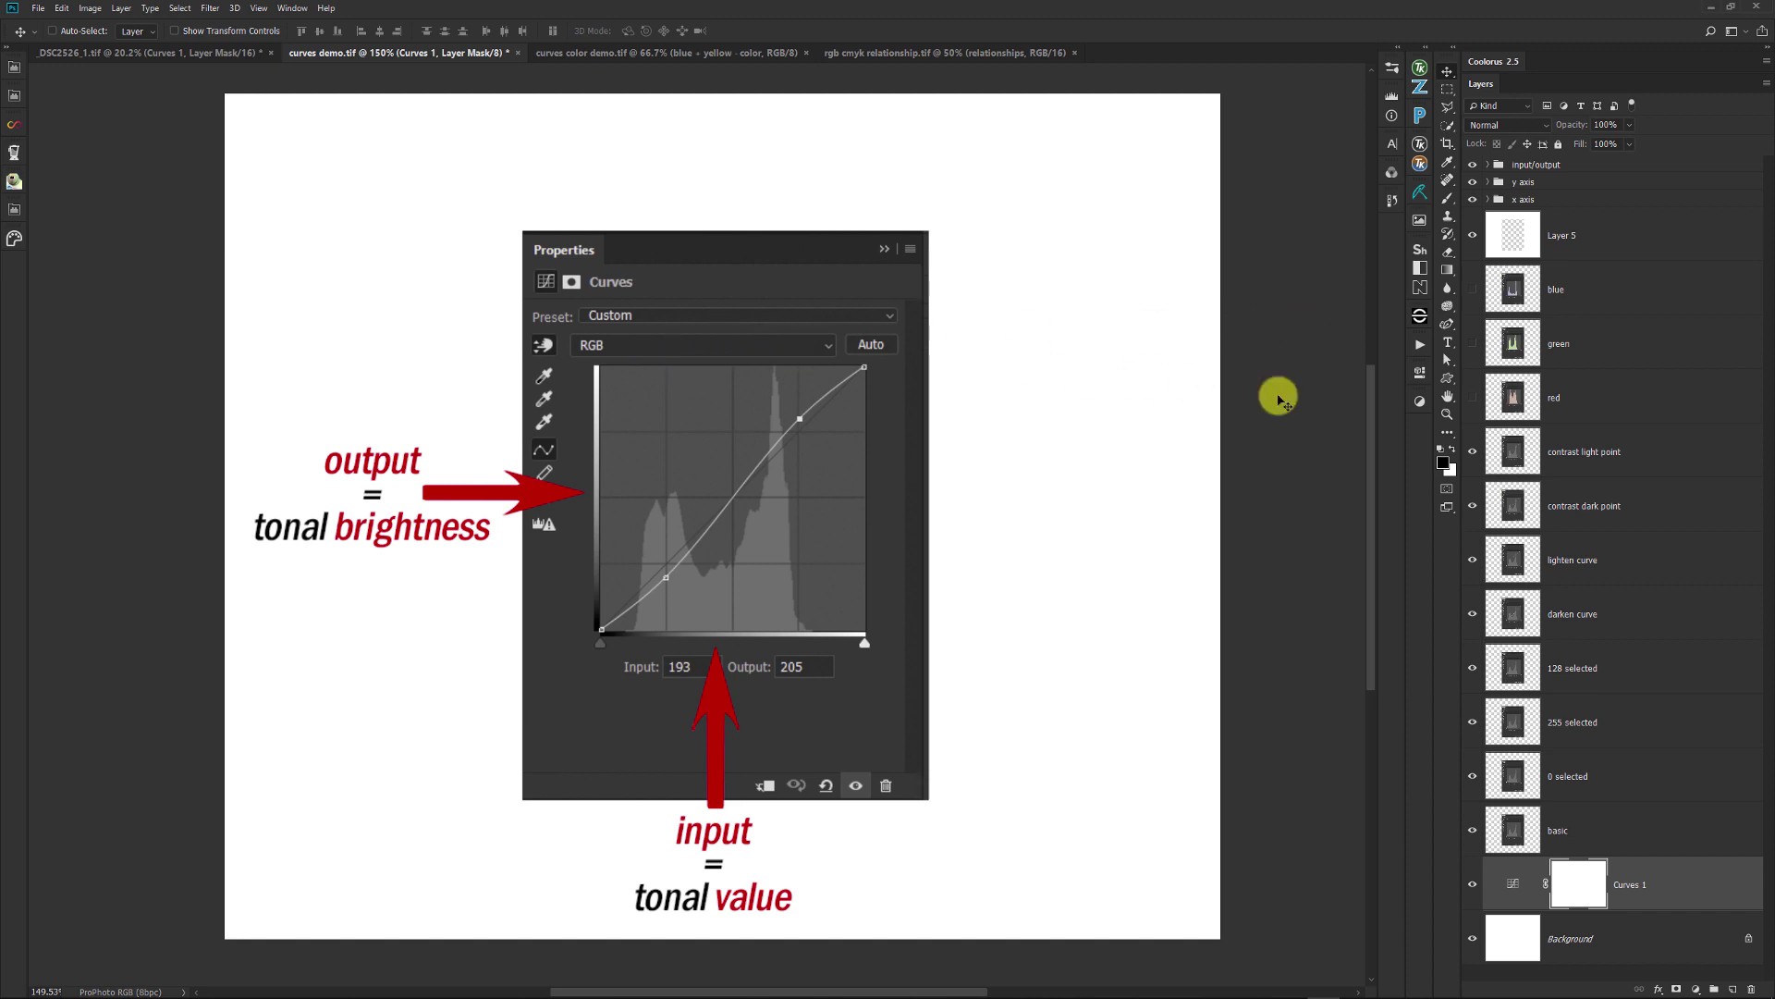
pyautogui.click(1416, 402)
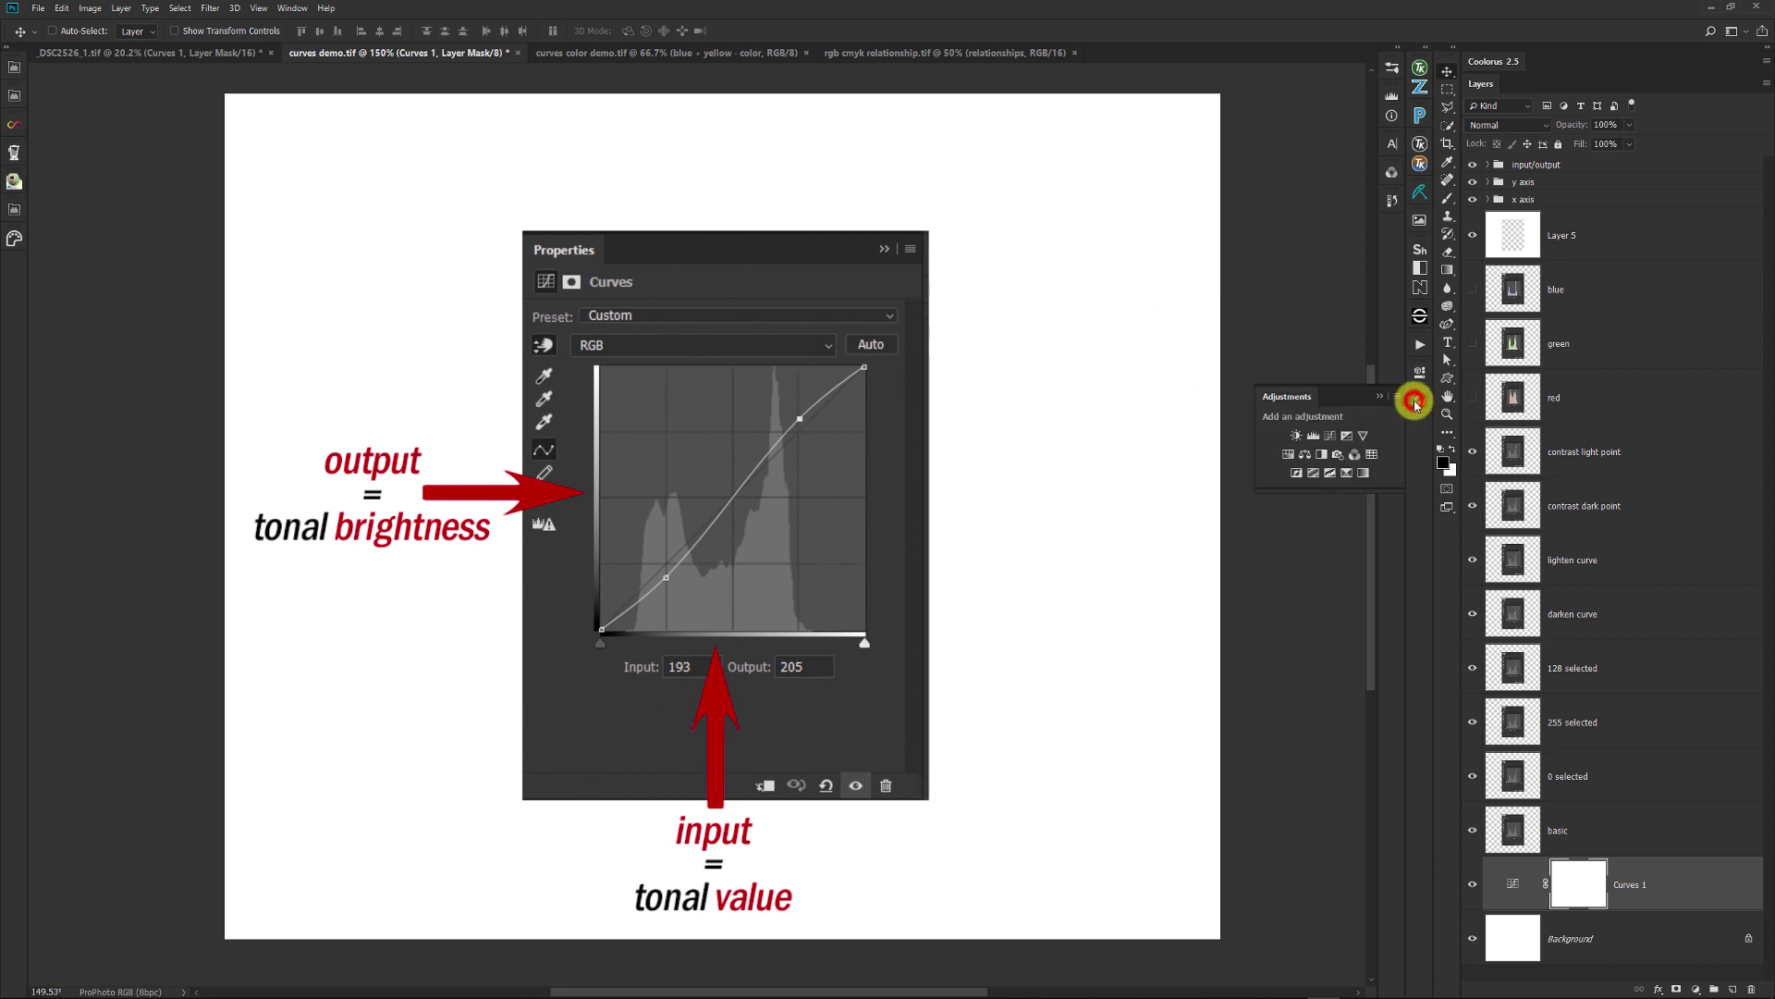
pyautogui.click(1330, 436)
pyautogui.click(1266, 437)
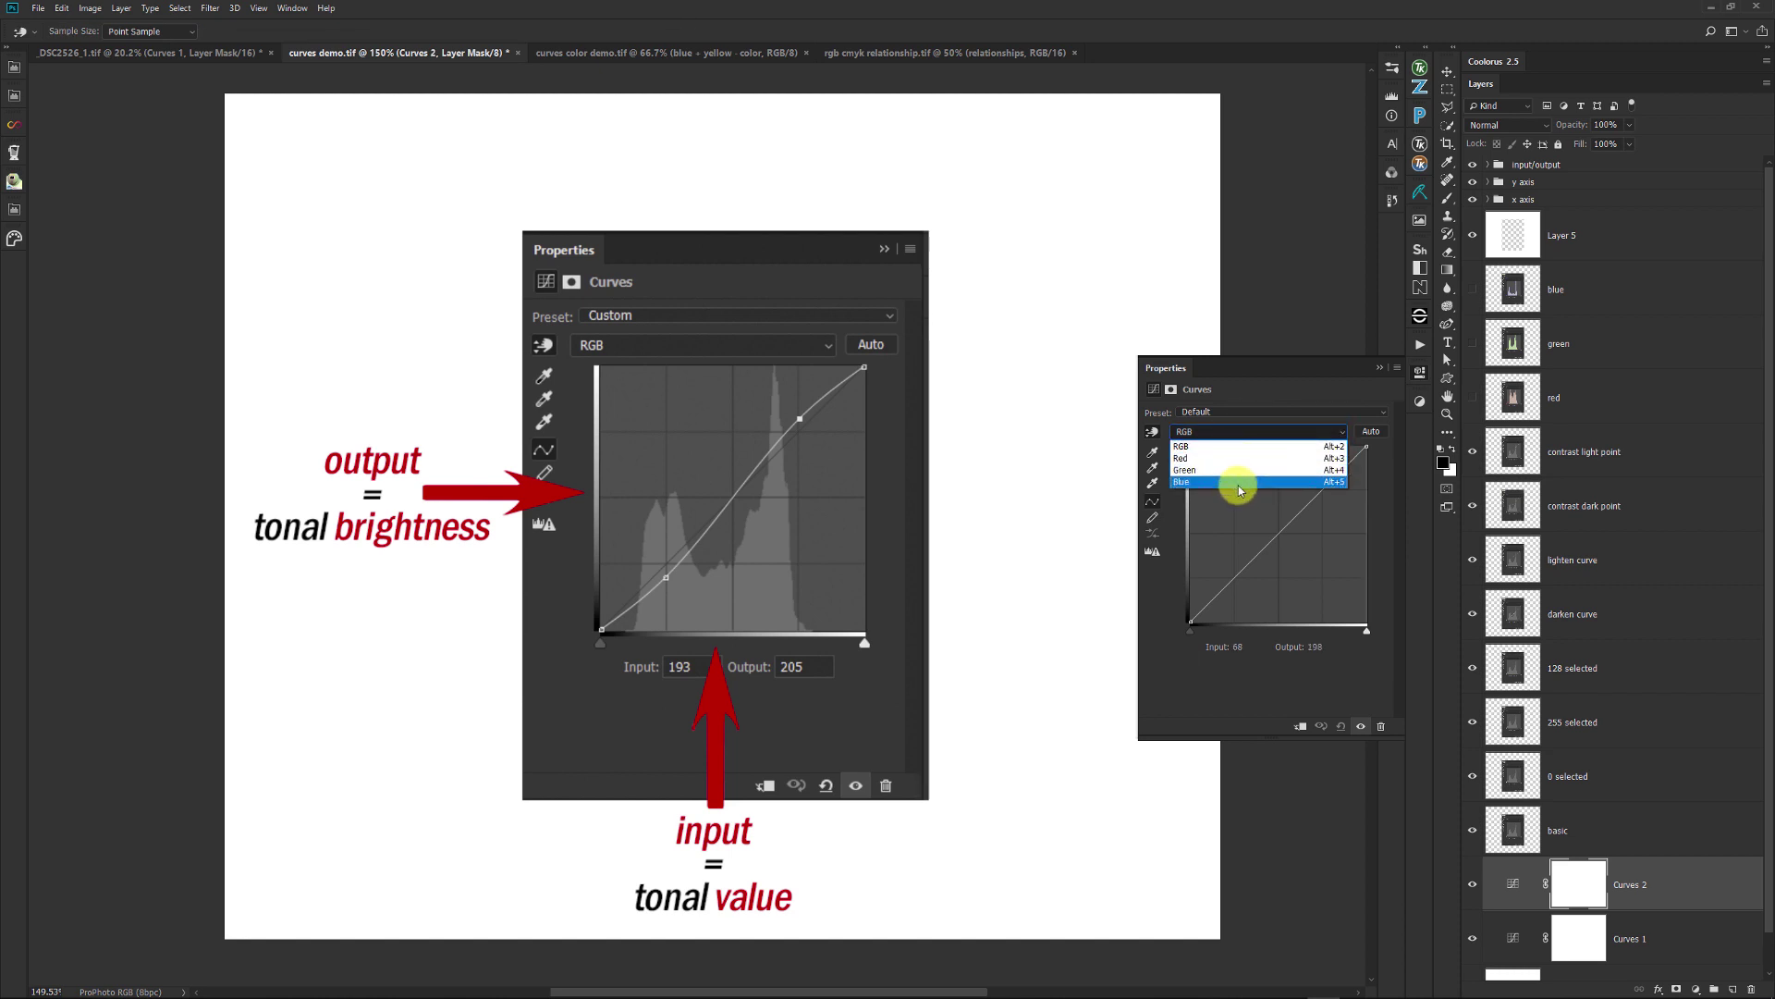
pyautogui.click(1232, 431)
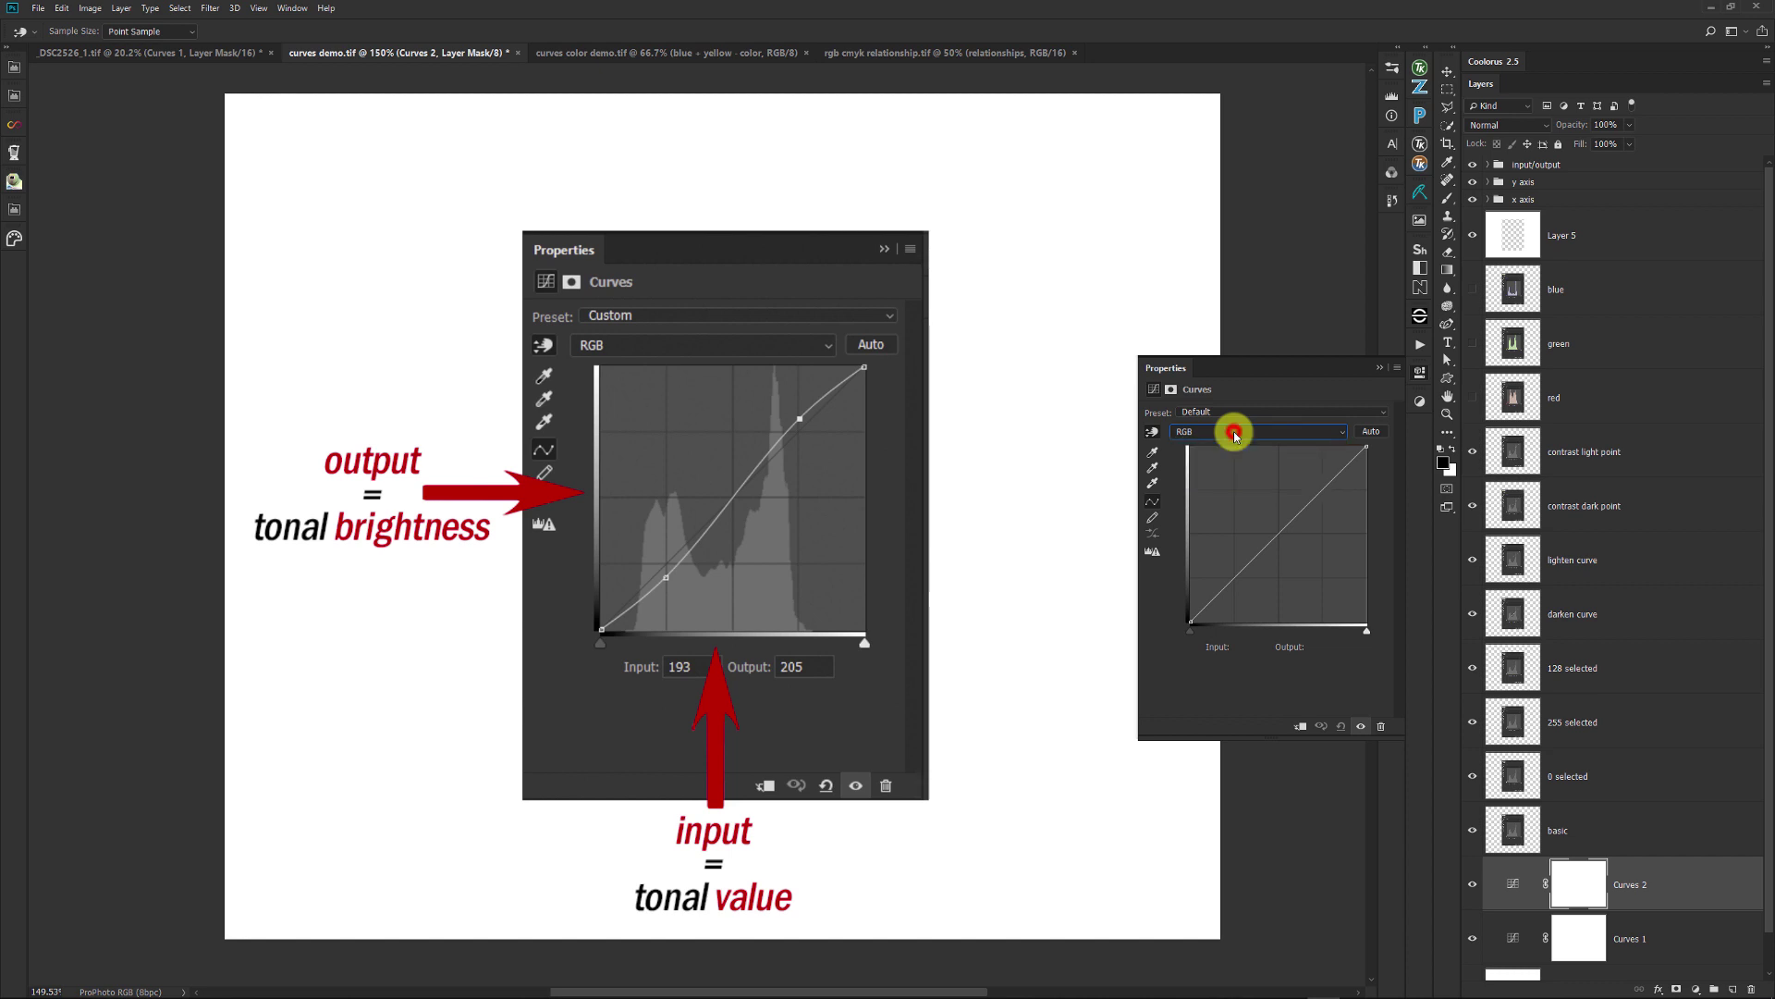
pyautogui.click(1381, 367)
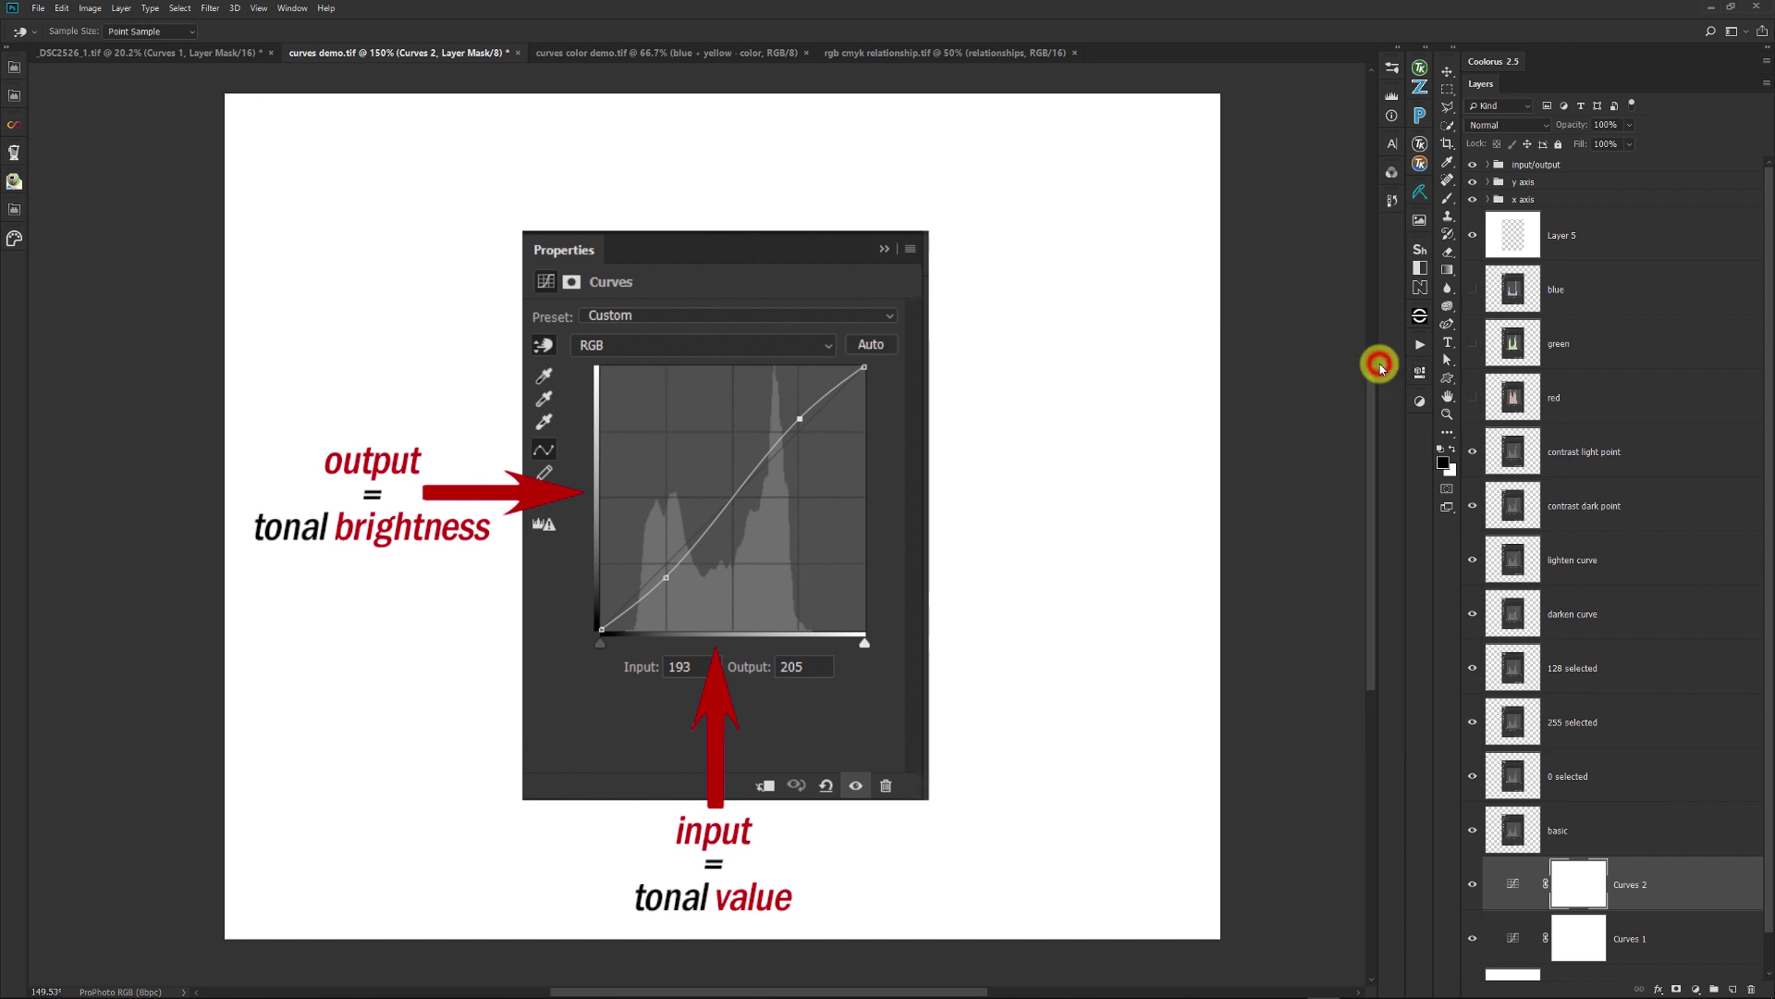
# Activate the Move tool, then select and show the "red" layer in curves demo.tif.
pyautogui.press('v')
pyautogui.click(1513, 396)
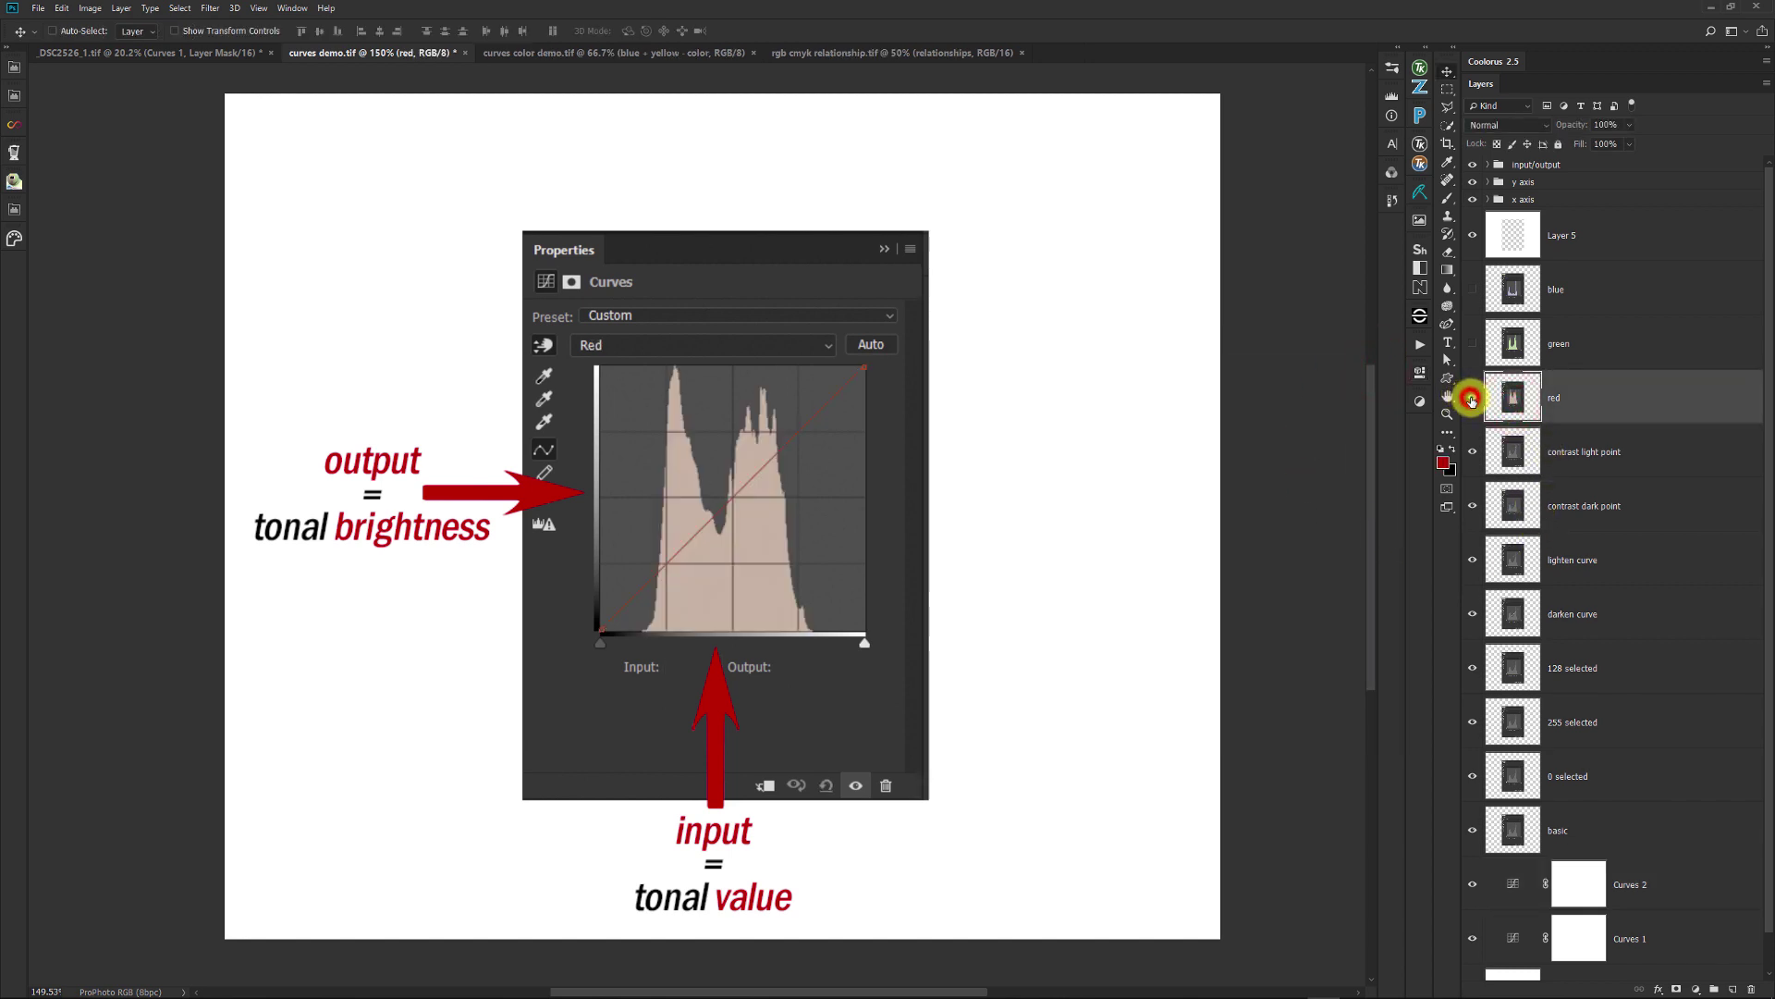
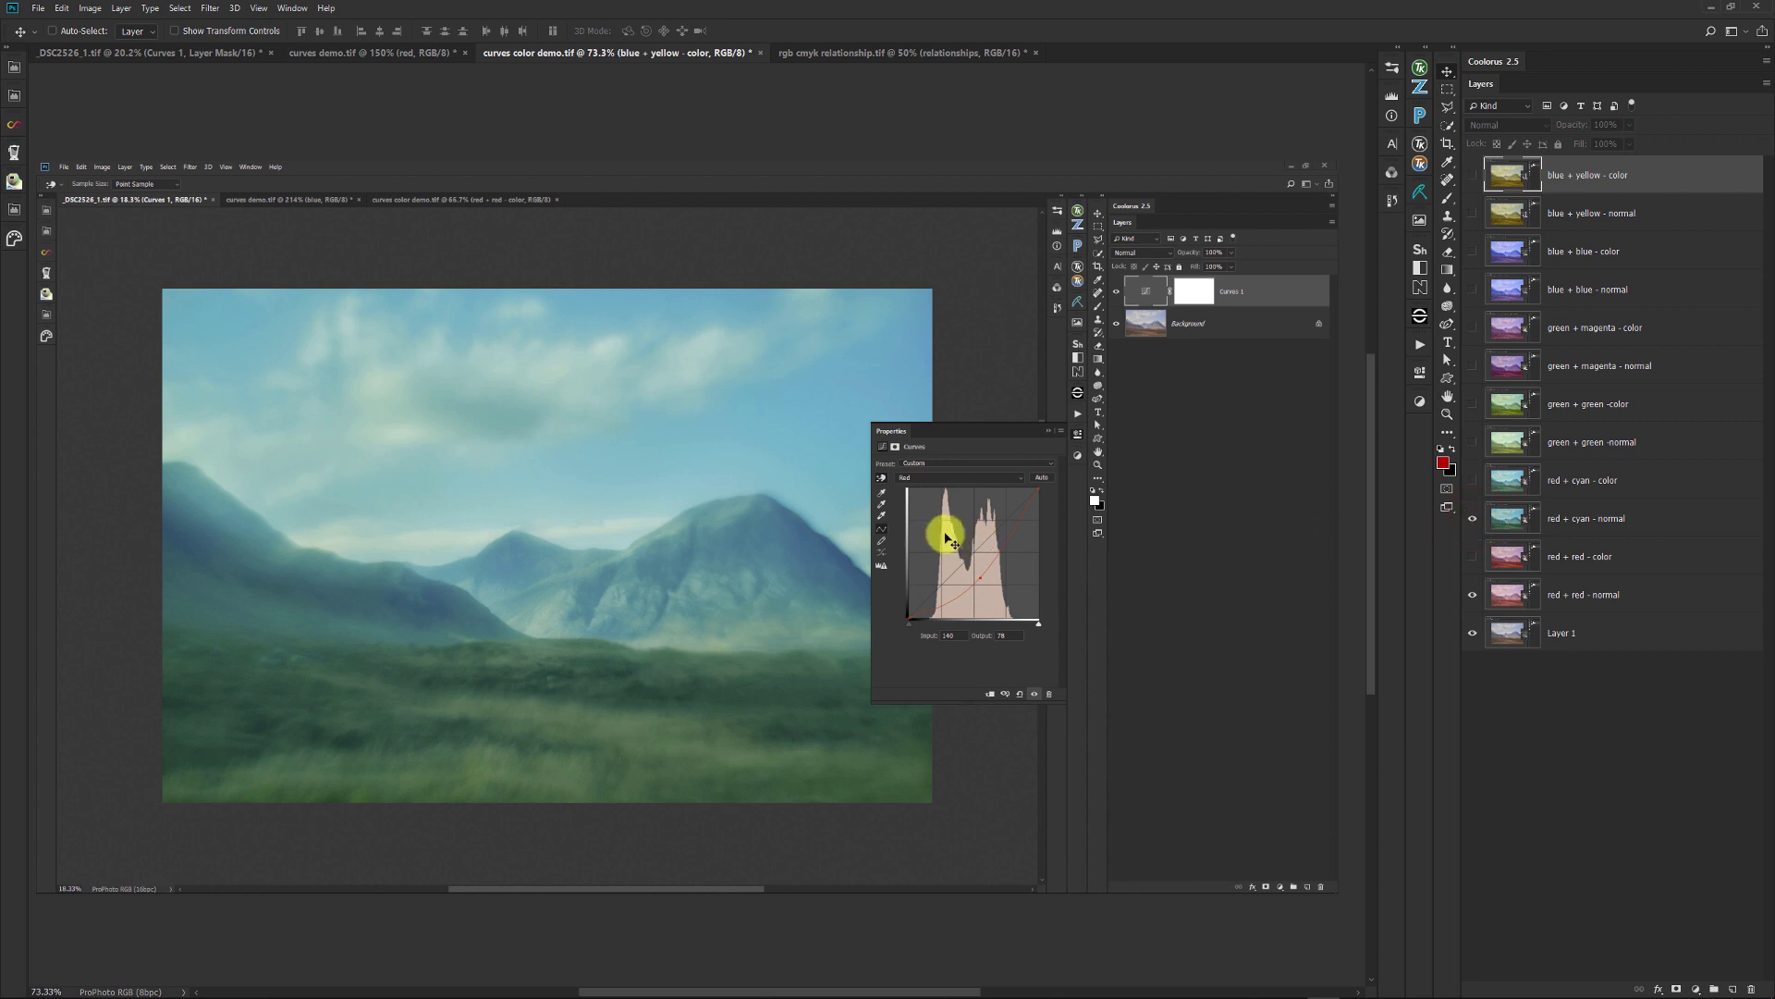
# View the rgb cmyk relationship.tif chart, and show the "green + green - normal" and "green + magenta - normal" layers in curves color demo.tif.
pyautogui.click(860, 52)
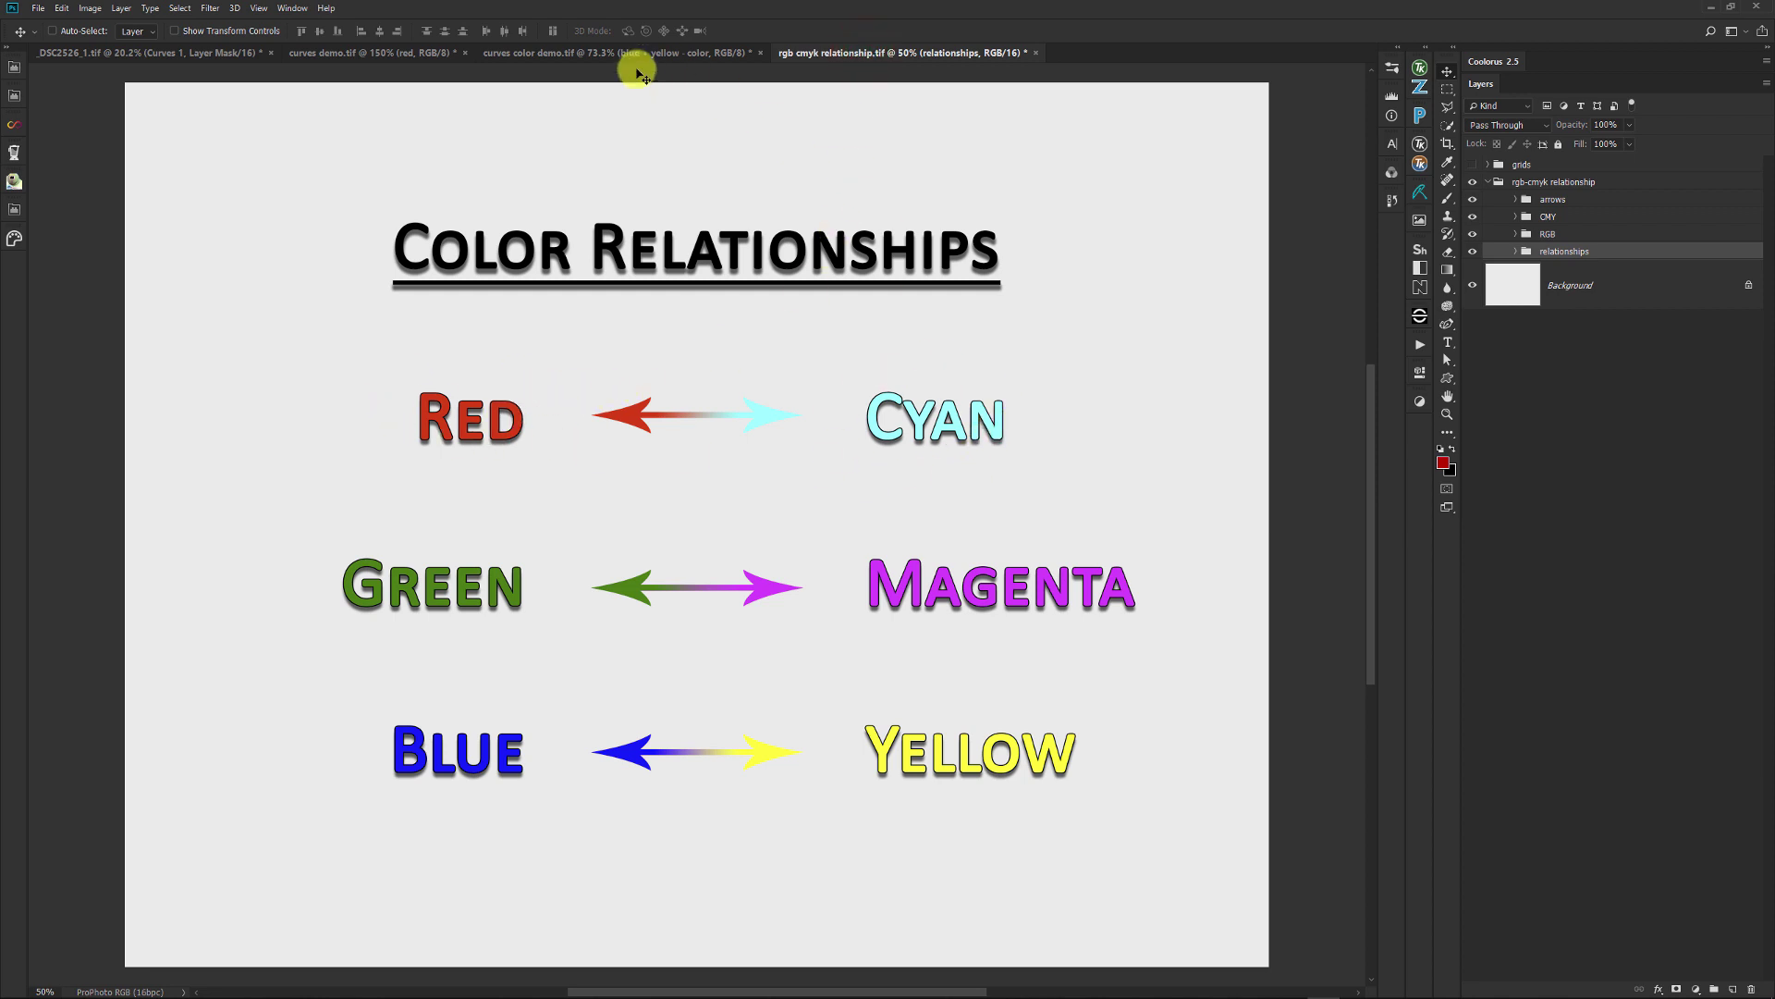
pyautogui.click(545, 52)
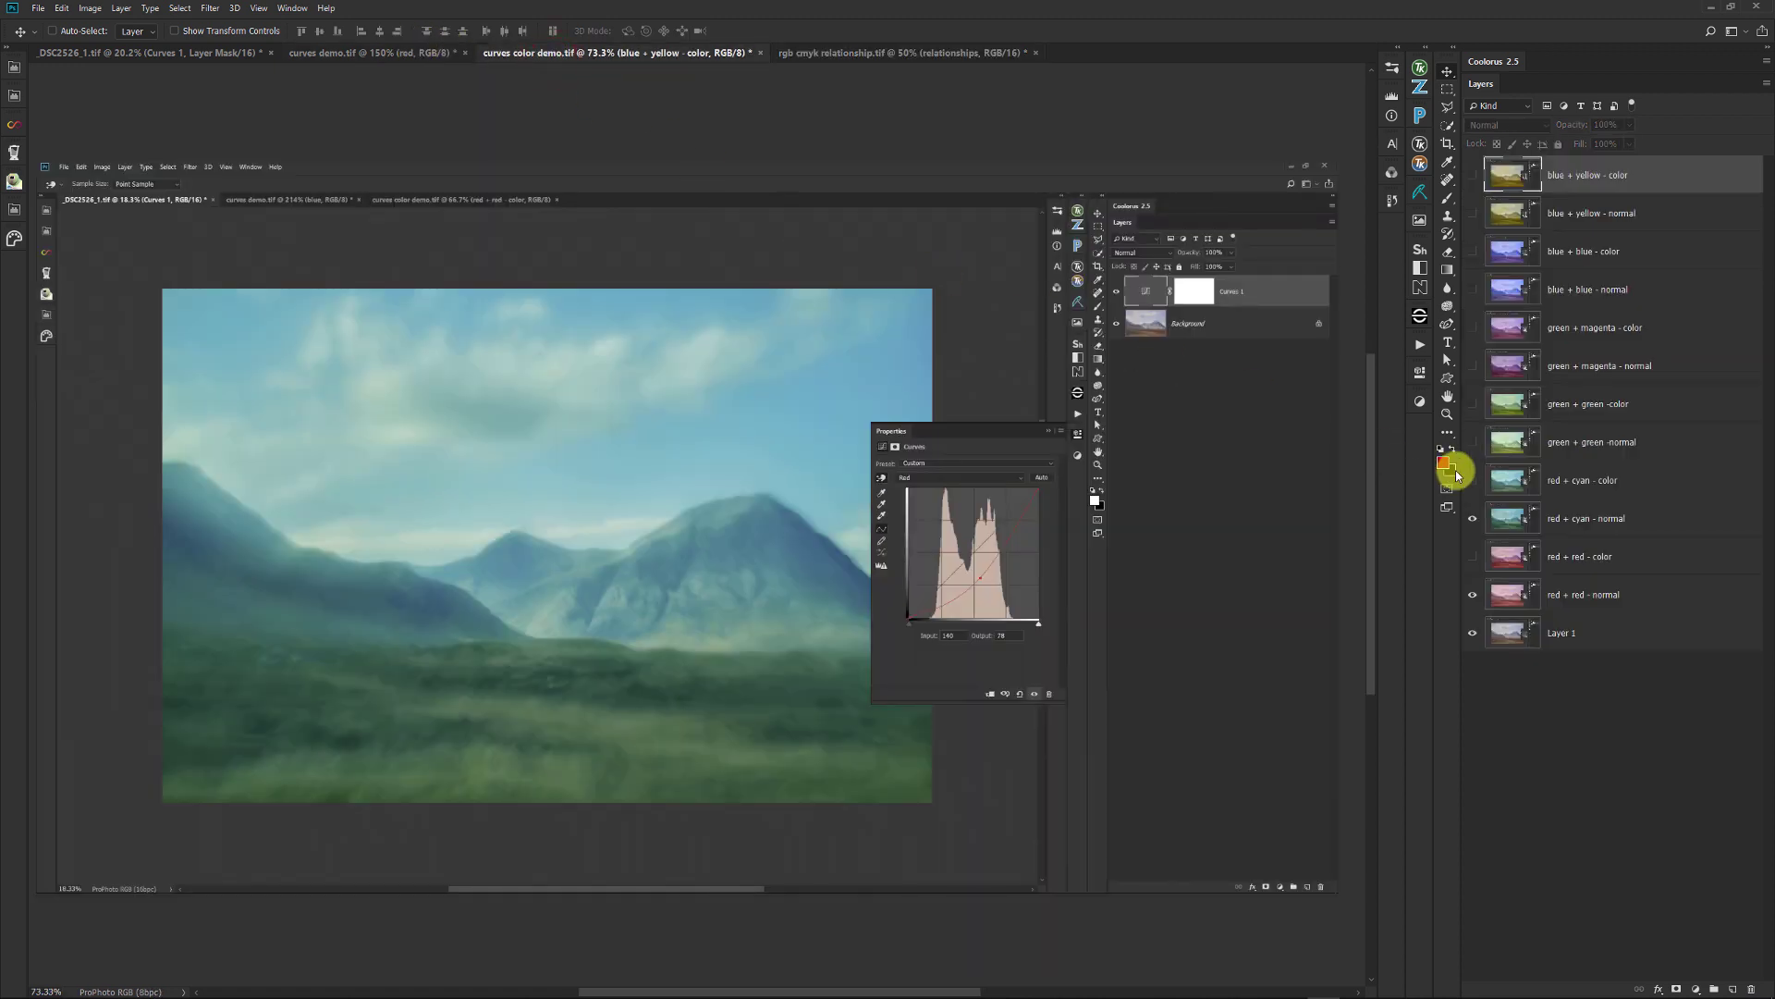
pyautogui.click(1473, 442)
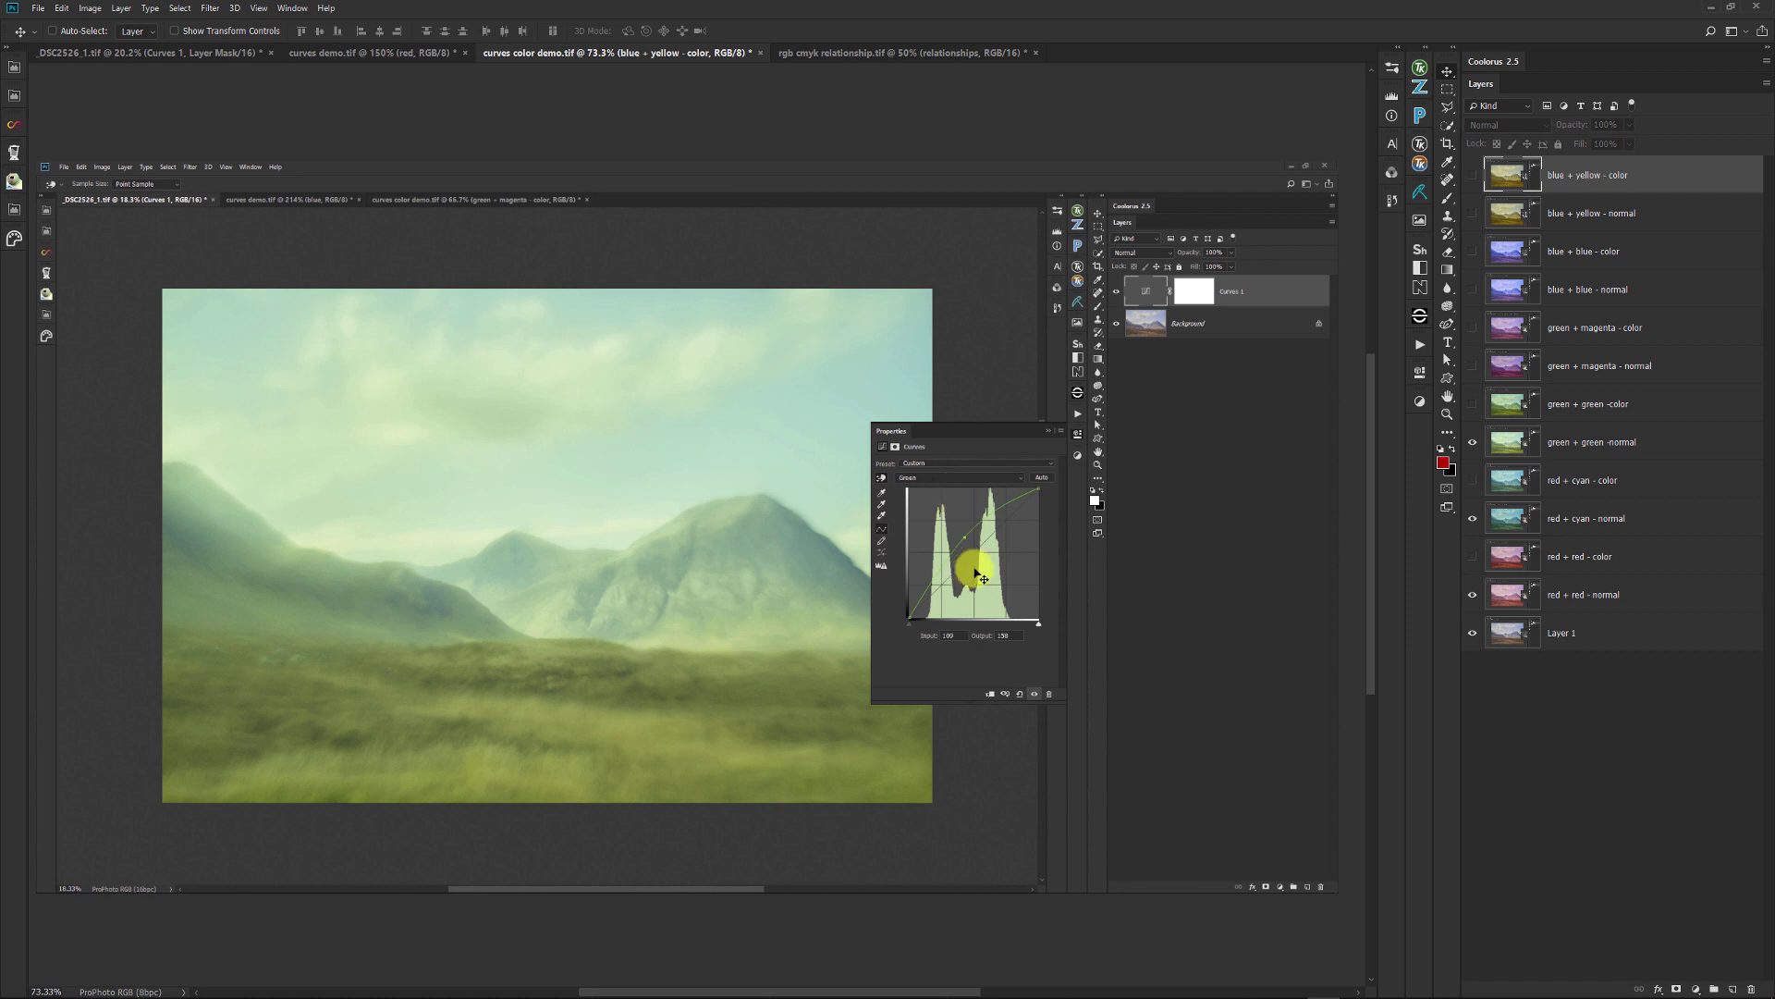
pyautogui.click(1472, 365)
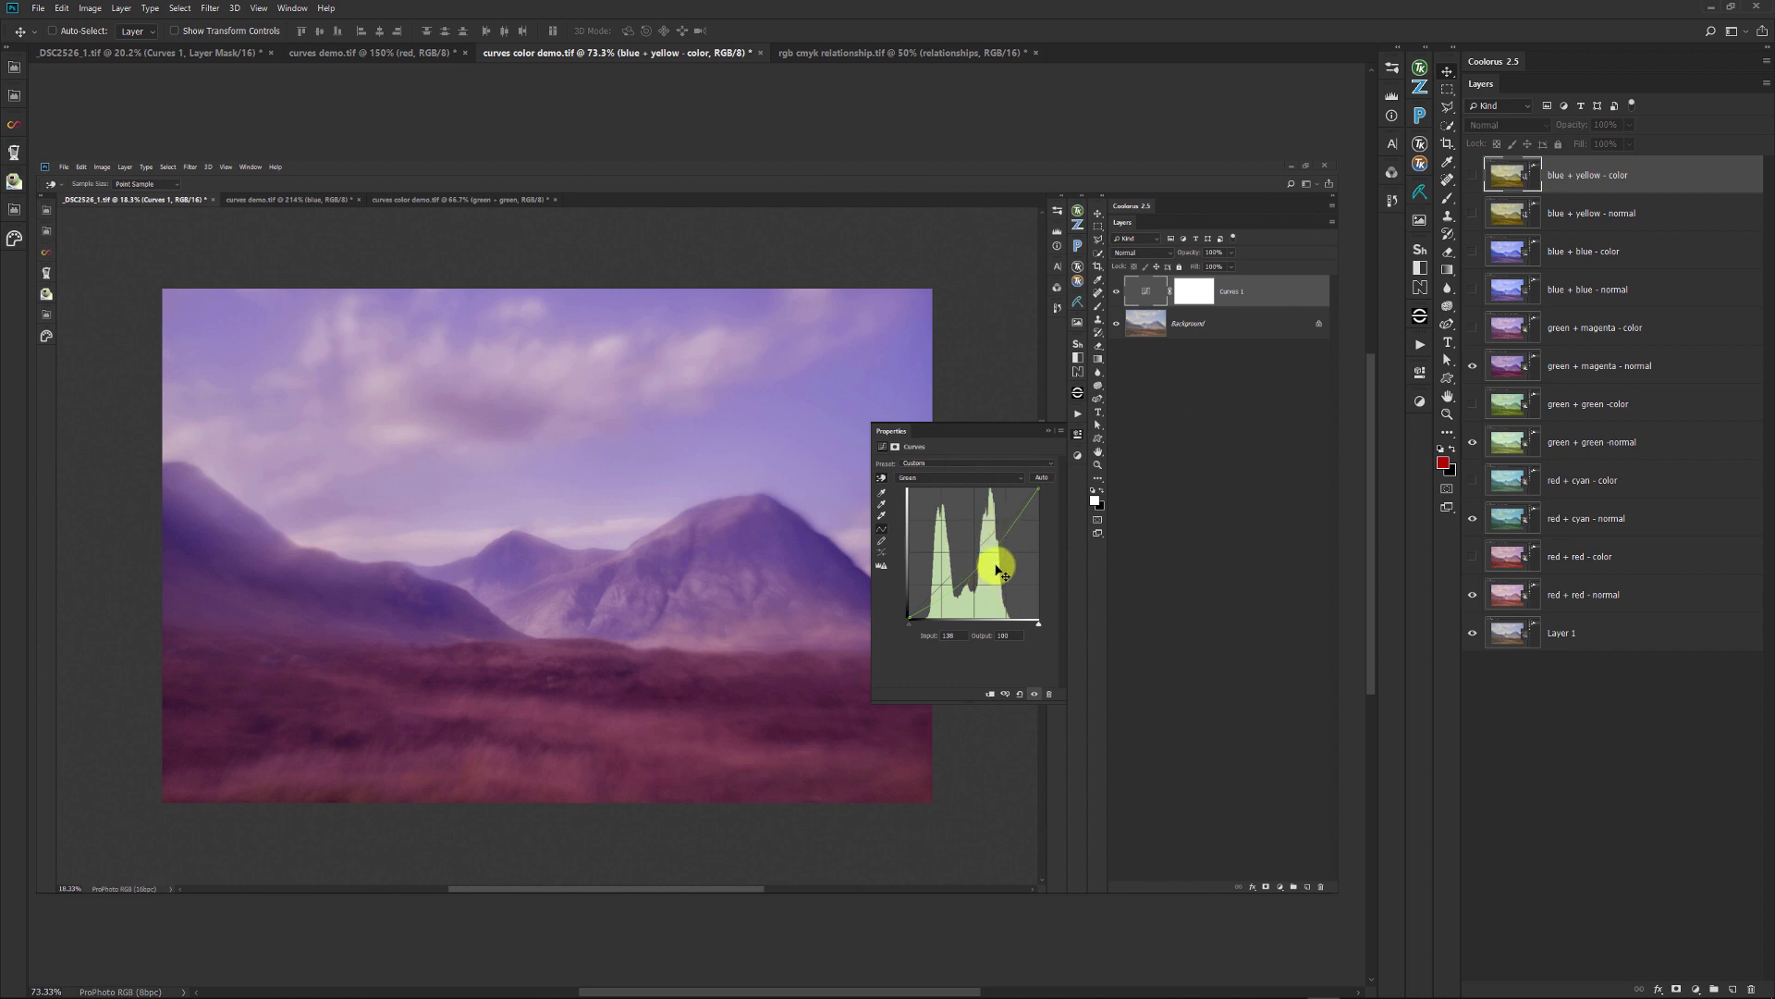
# Review the color relationships chart, and show the "blue + blue - normal" and "blue + yellow - normal" layers in curves color demo.tif.
pyautogui.click(934, 54)
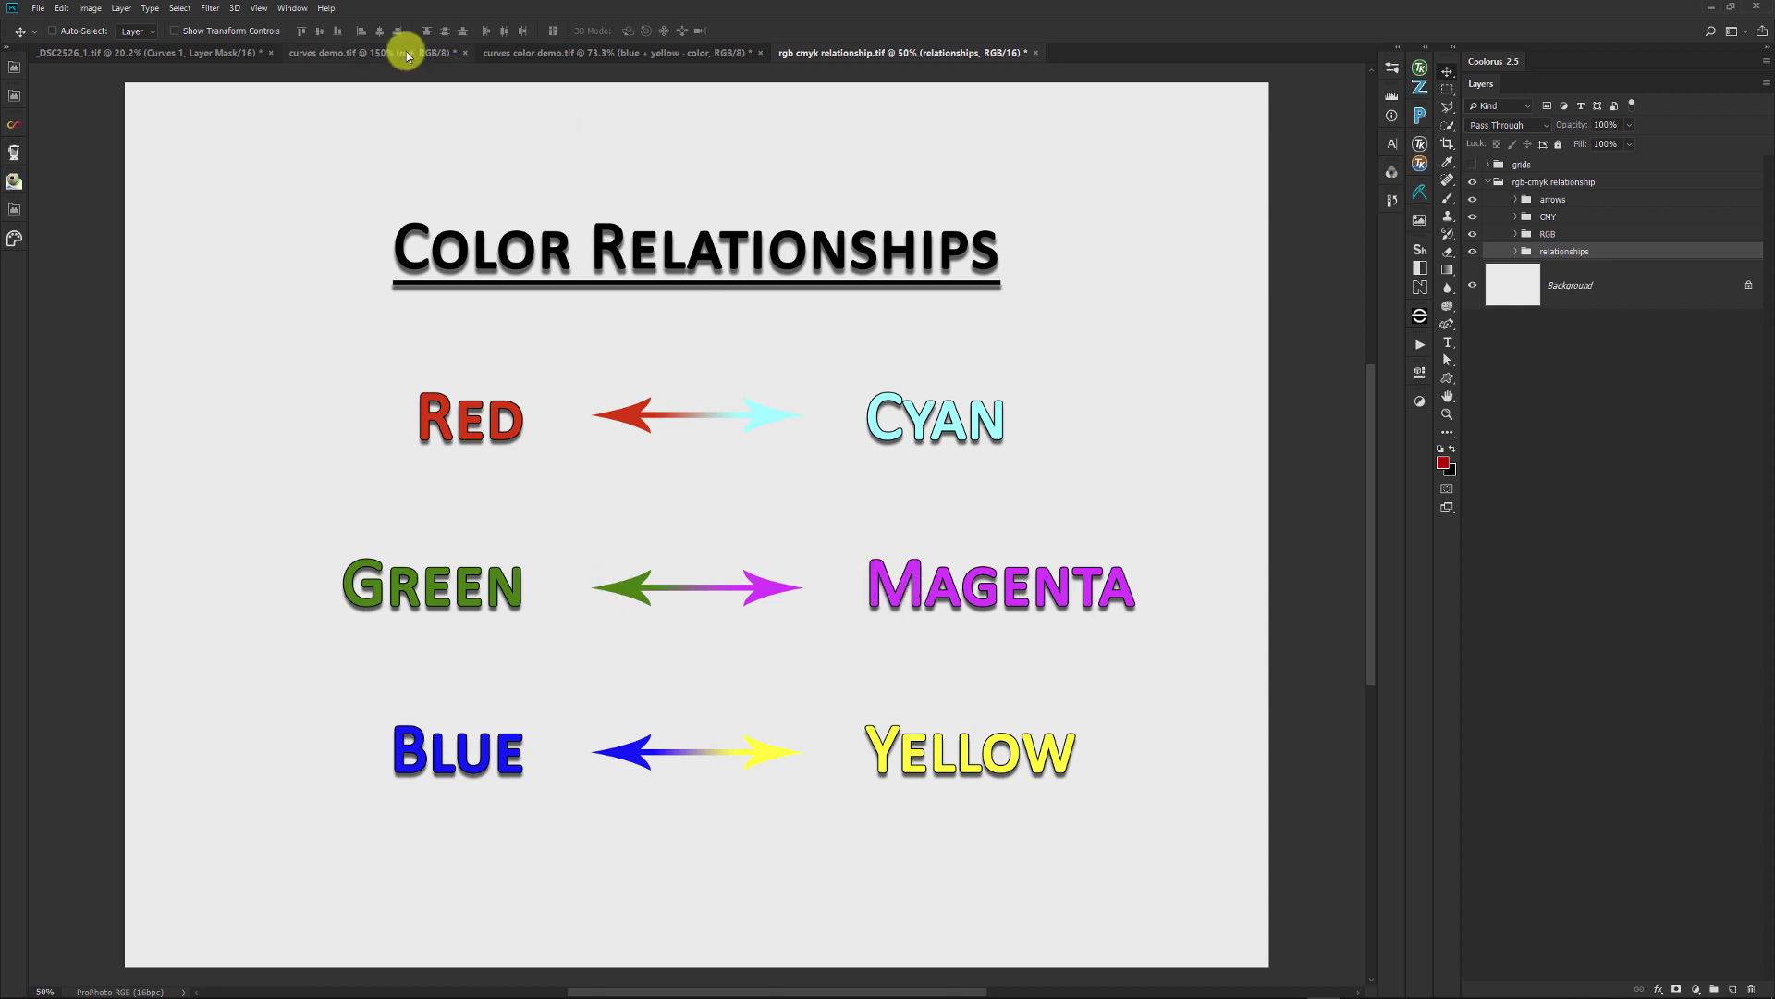
pyautogui.click(555, 53)
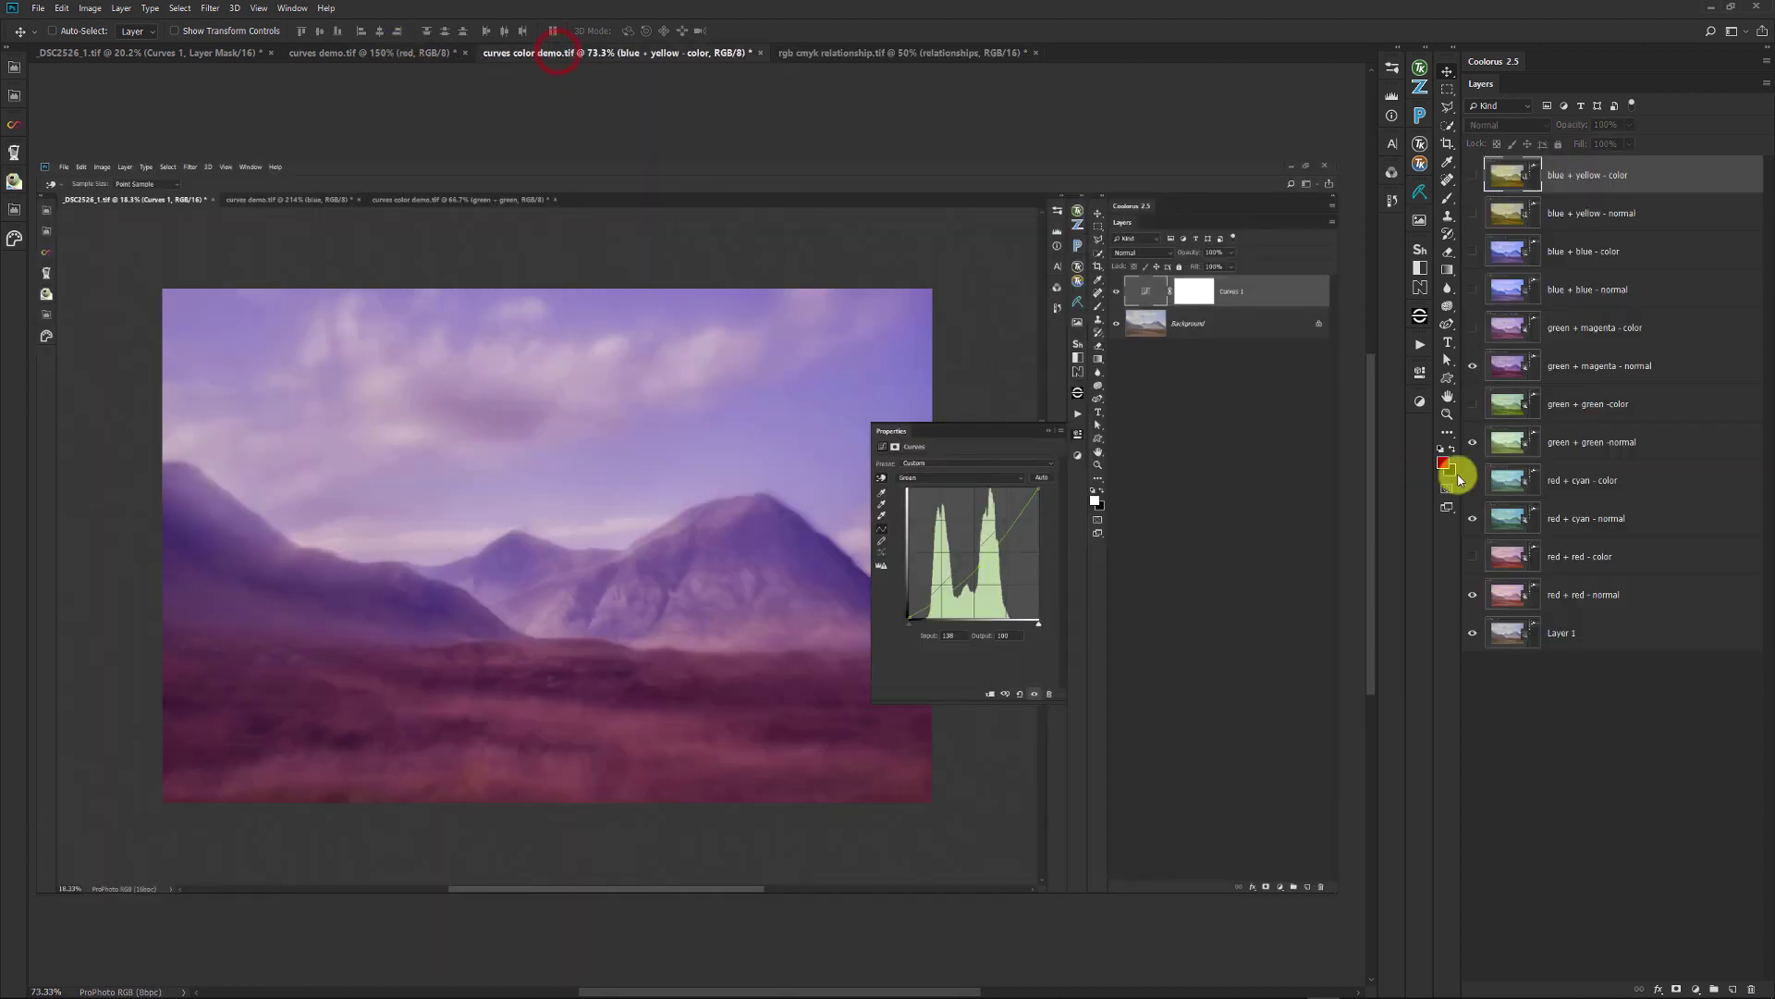
pyautogui.click(1473, 291)
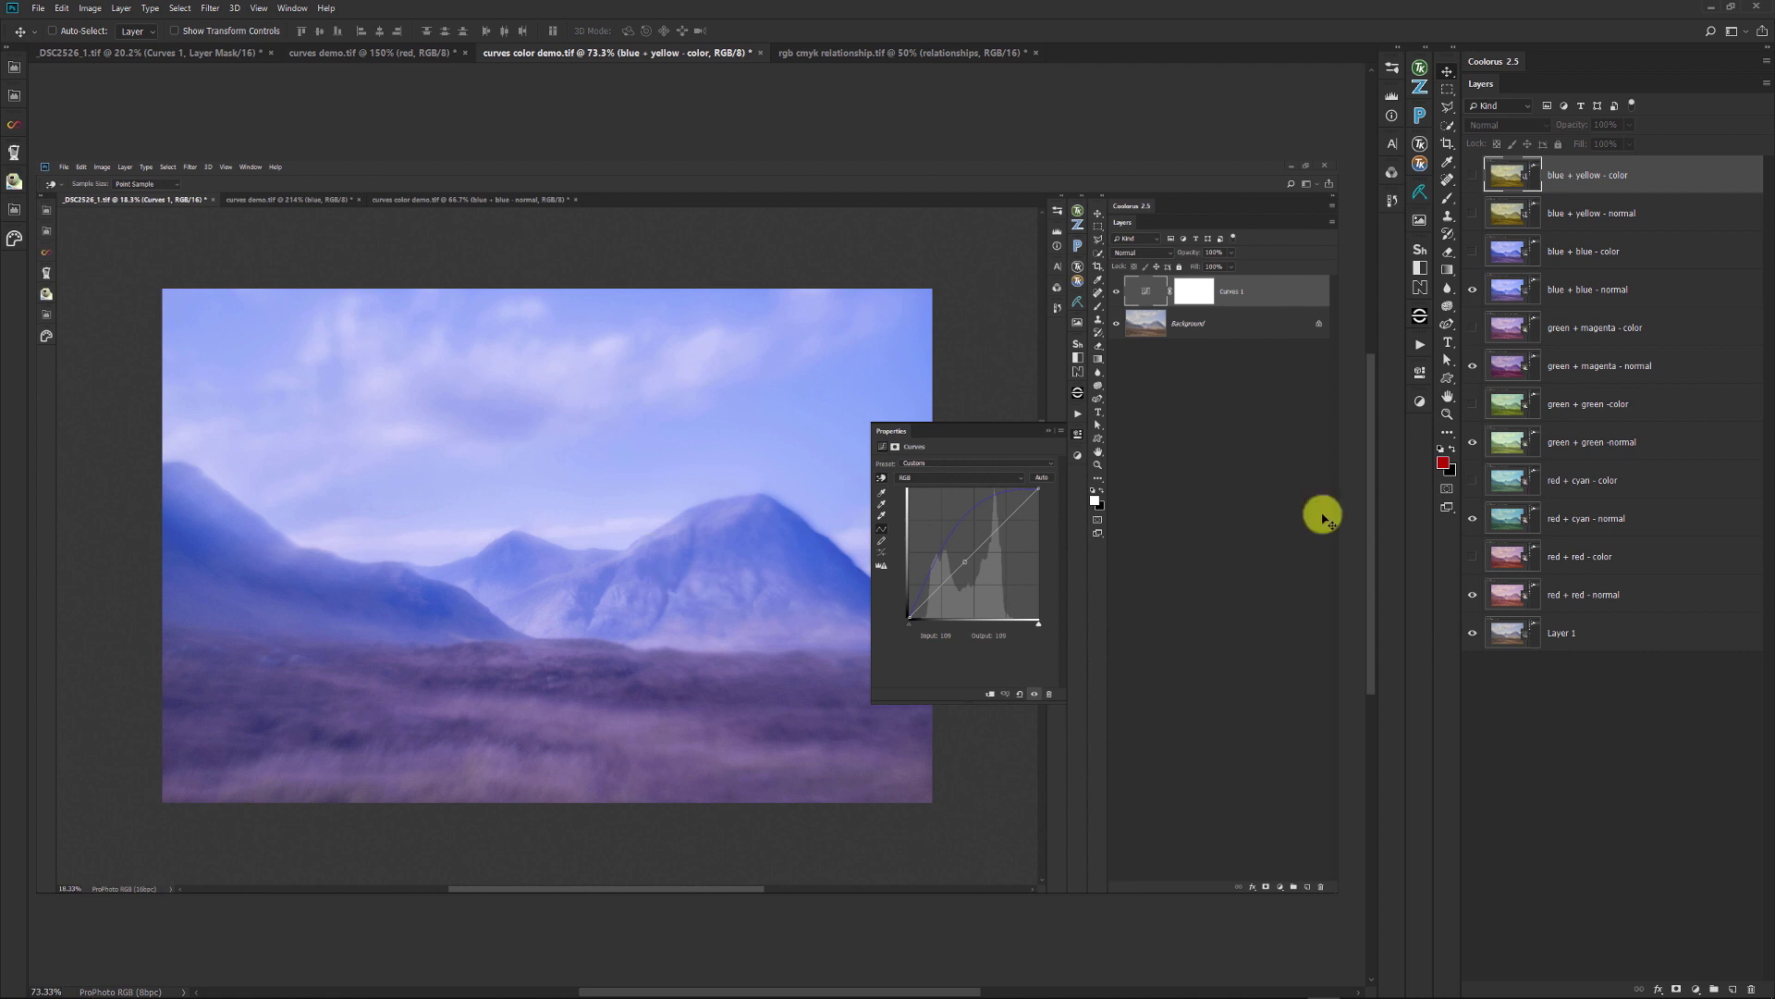
pyautogui.click(1475, 213)
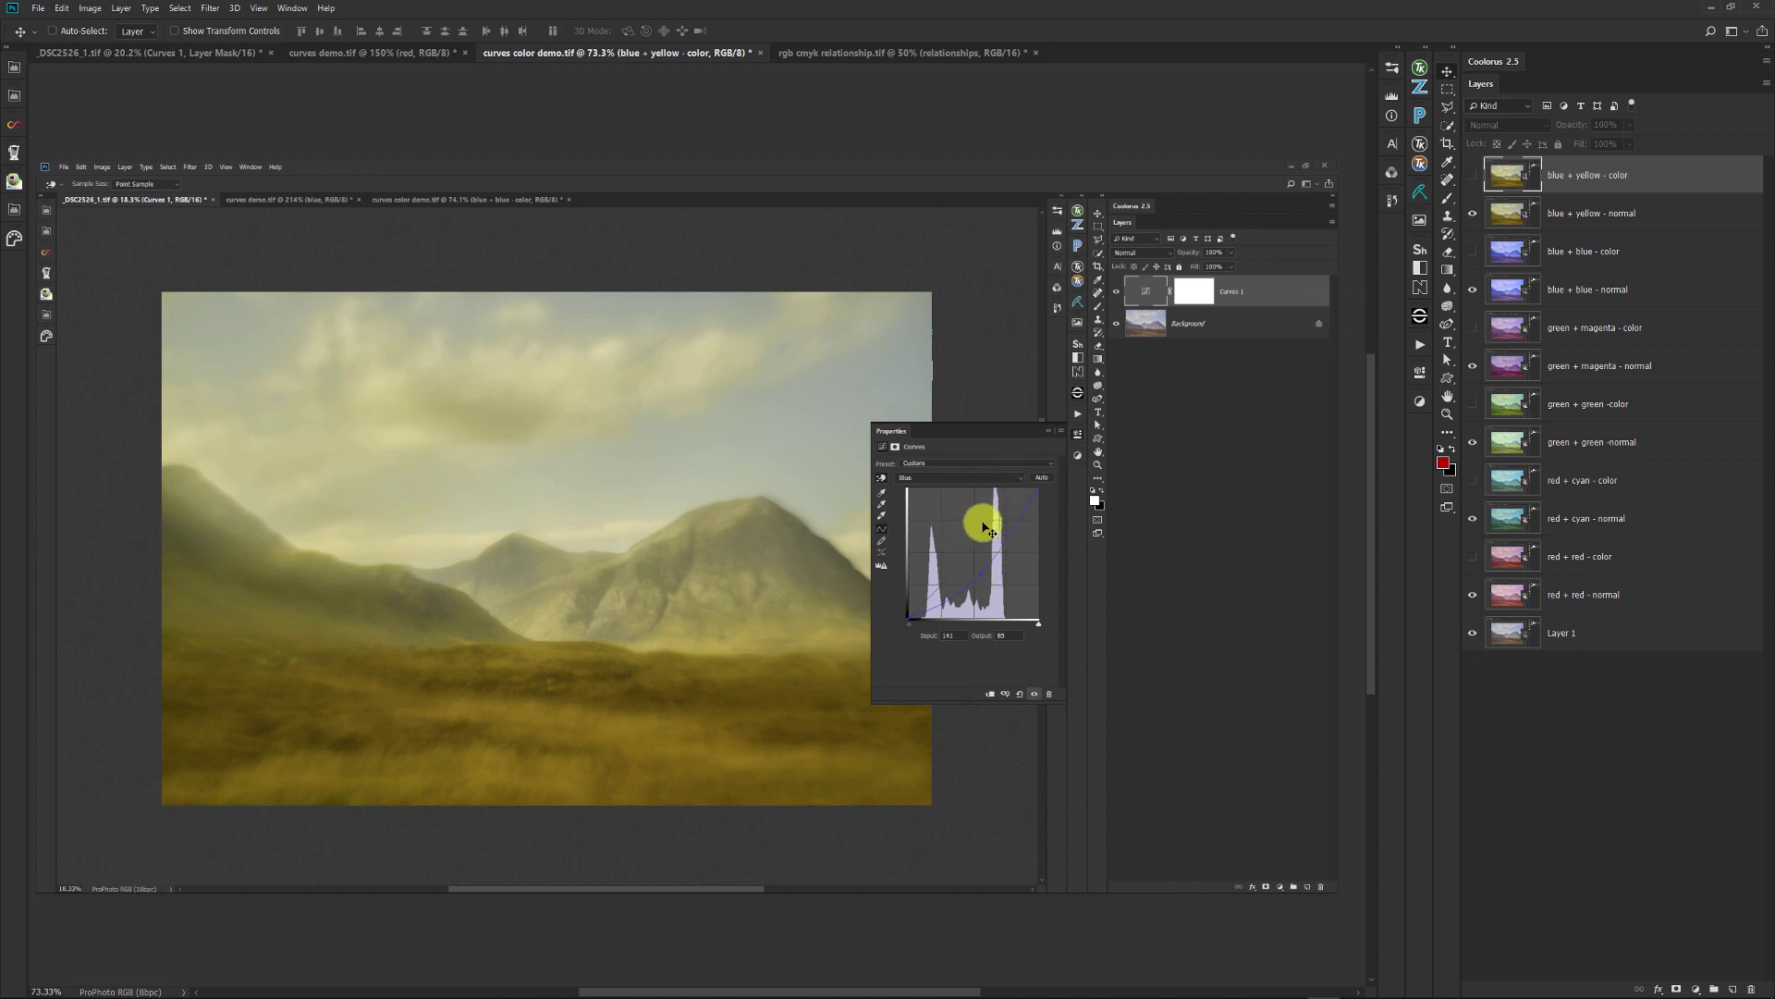
# Review the color relationships chart once more, and open the Curves 1 layer's properties in _DSC2526_1.tif.
pyautogui.click(899, 53)
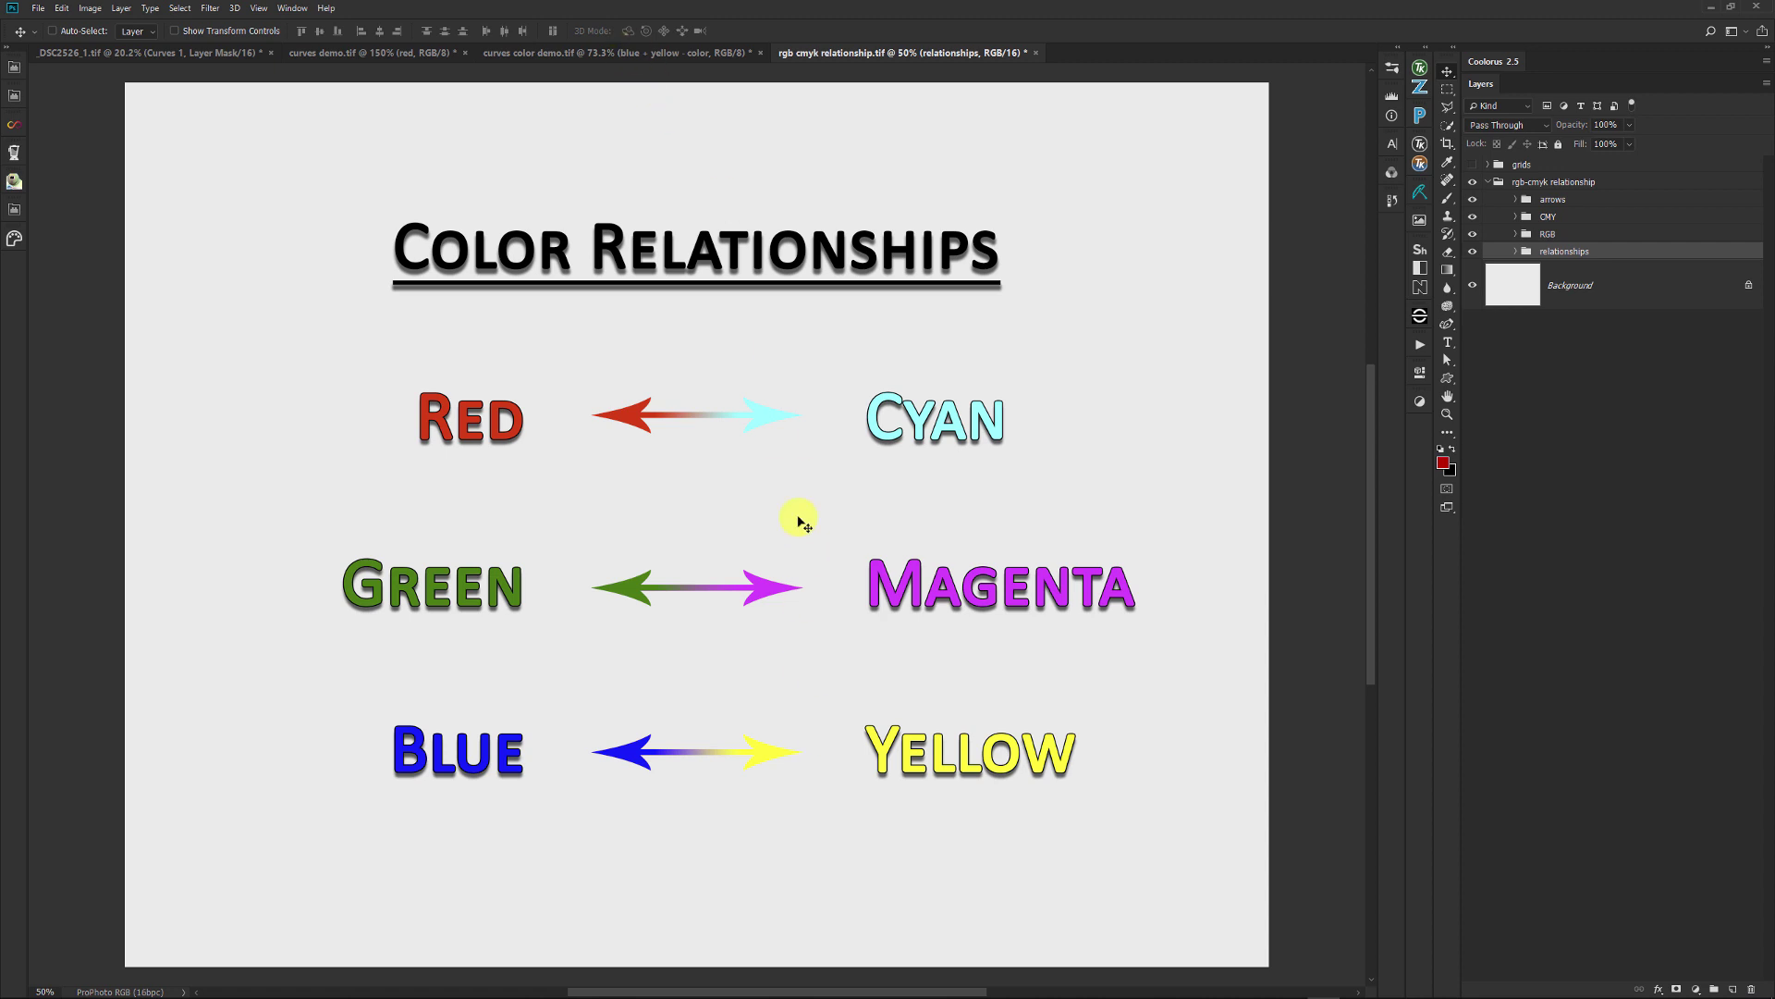
pyautogui.click(196, 55)
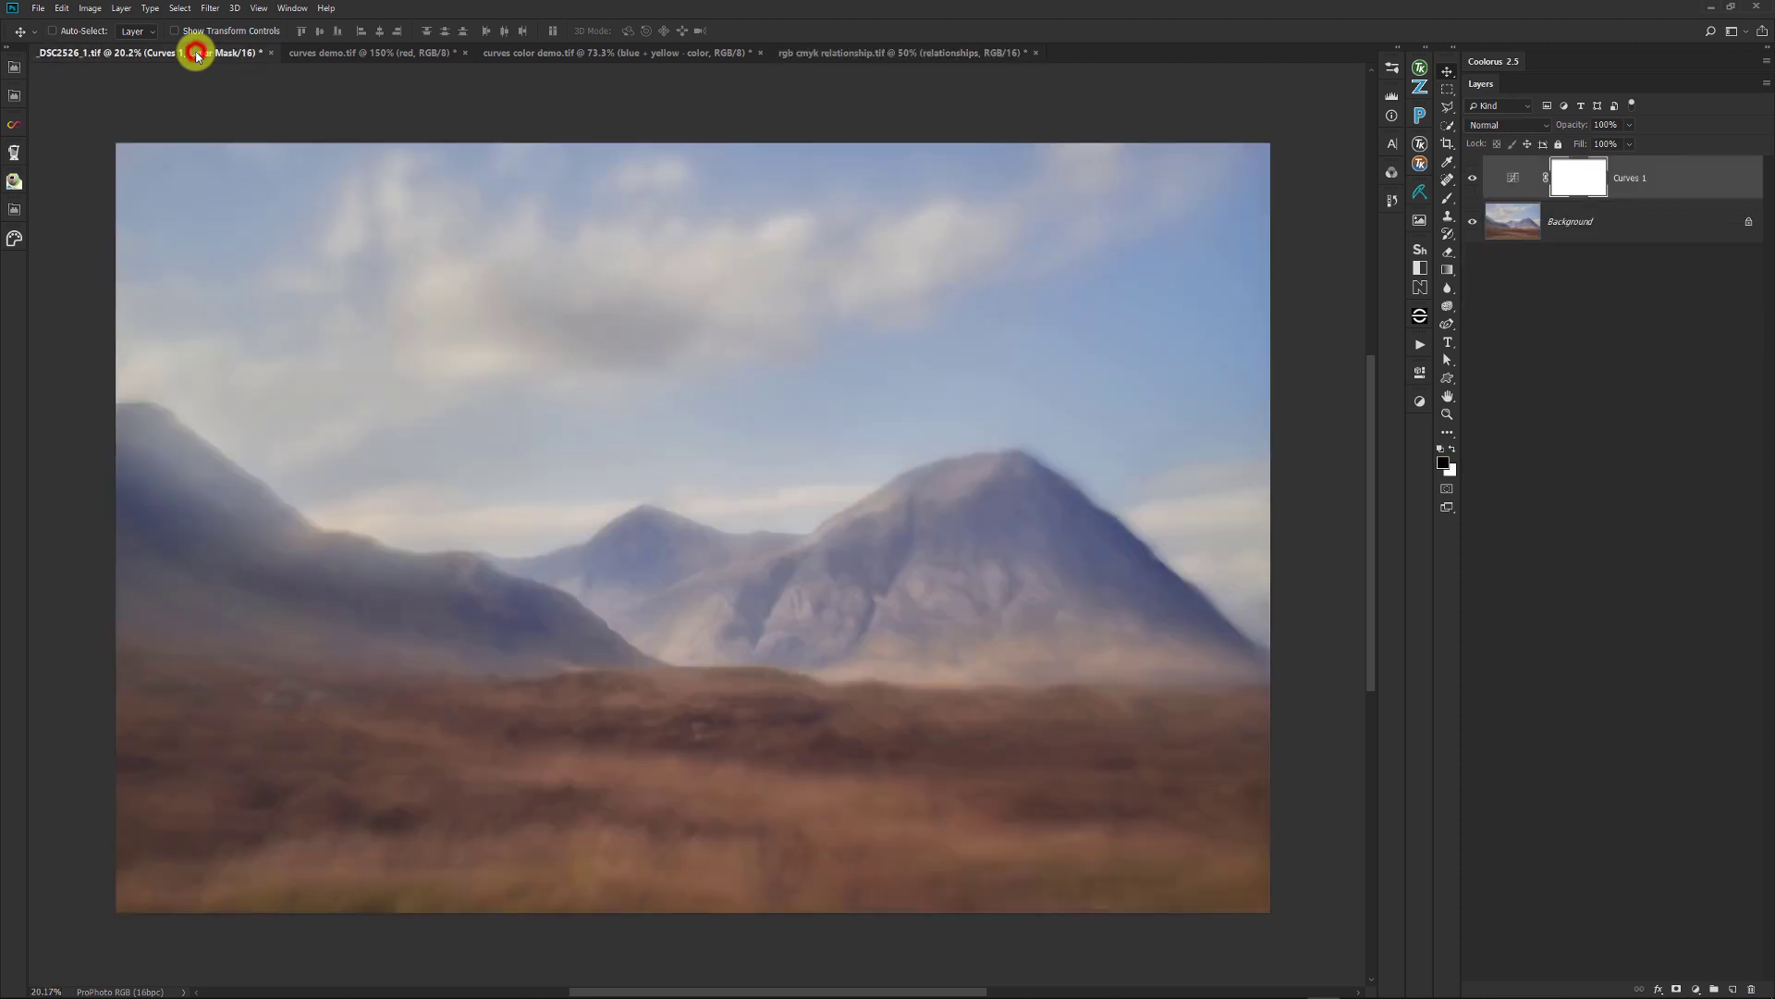
pyautogui.click(1510, 190)
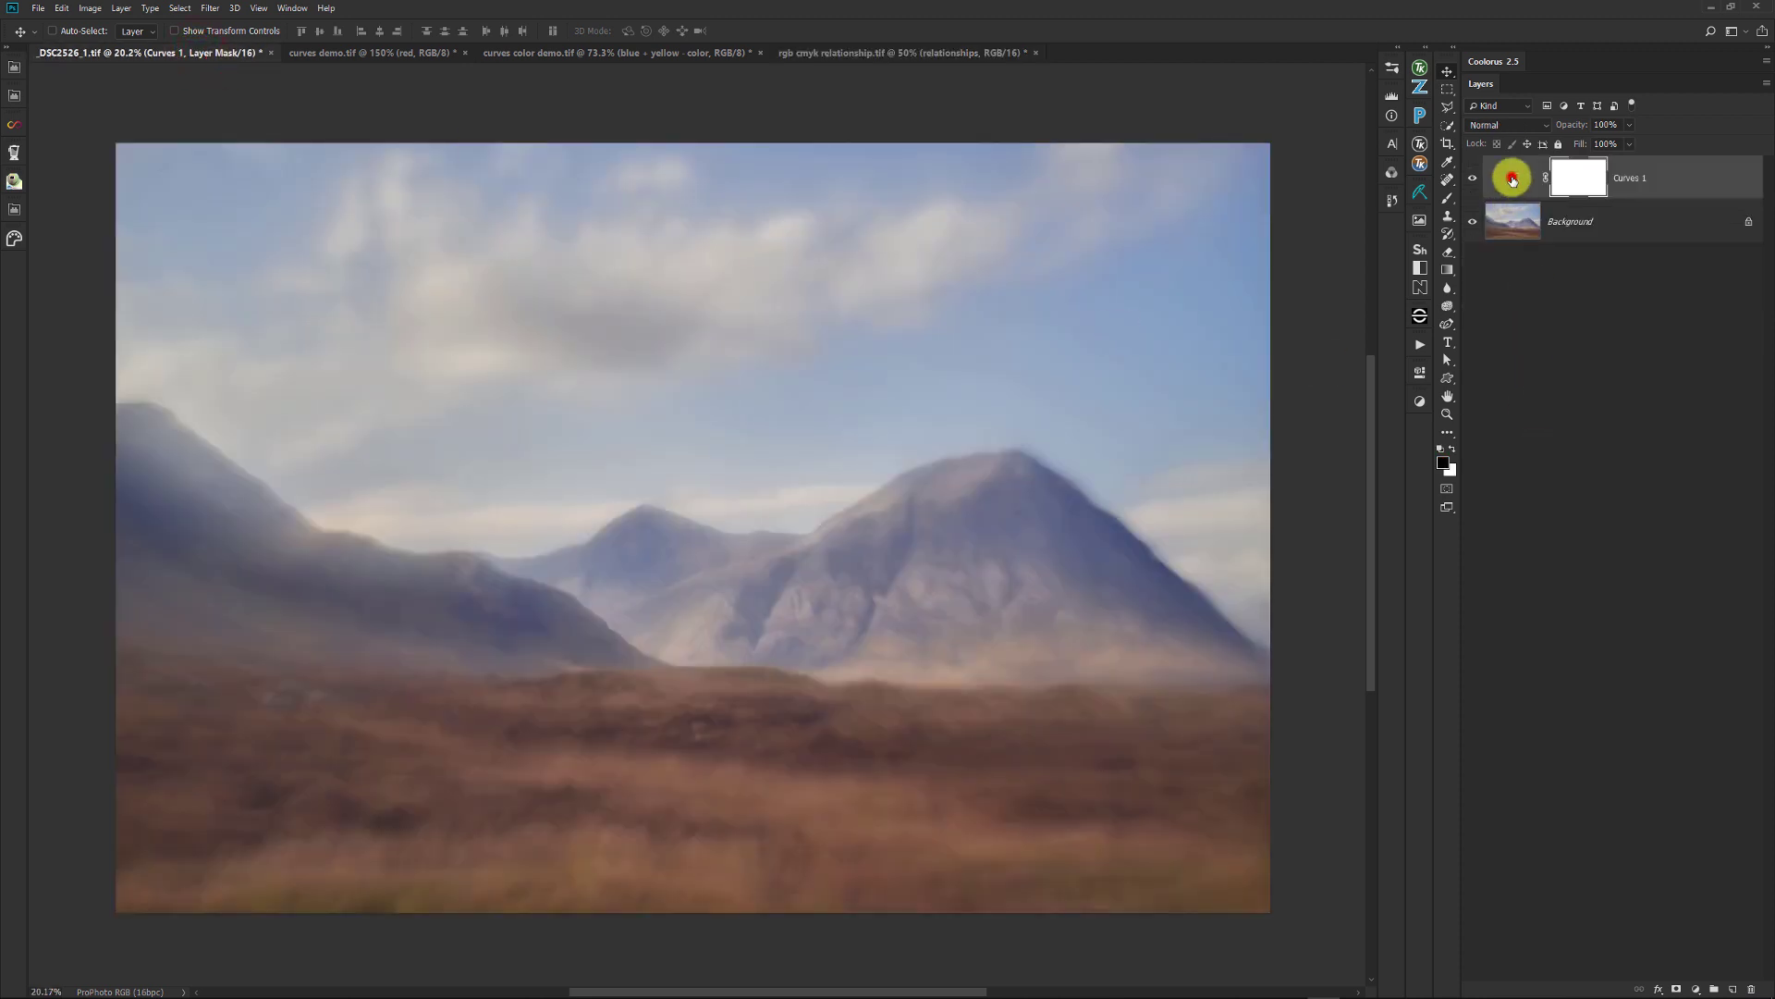
pyautogui.doubleClick(1510, 189)
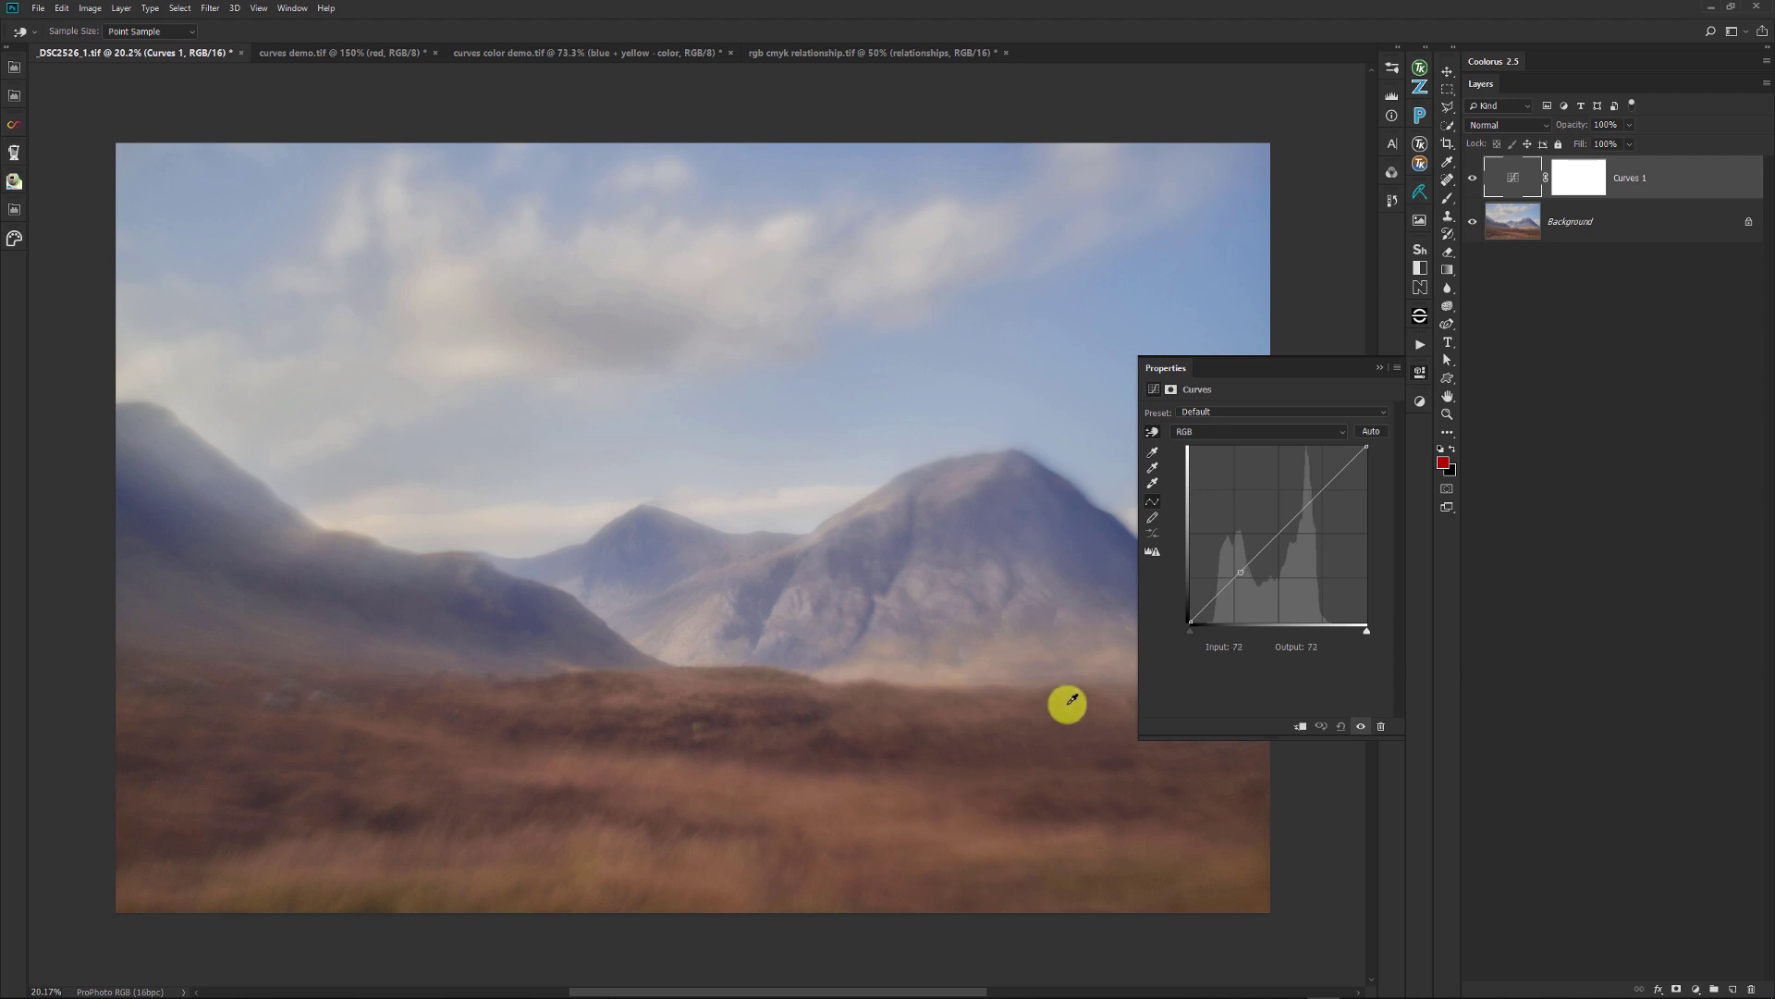
# Build a contrast curve with targeted adjustments, darkening the mountain and brightening the clouds, and refine the highlight point to input 182, output 210.
pyautogui.click(1152, 433)
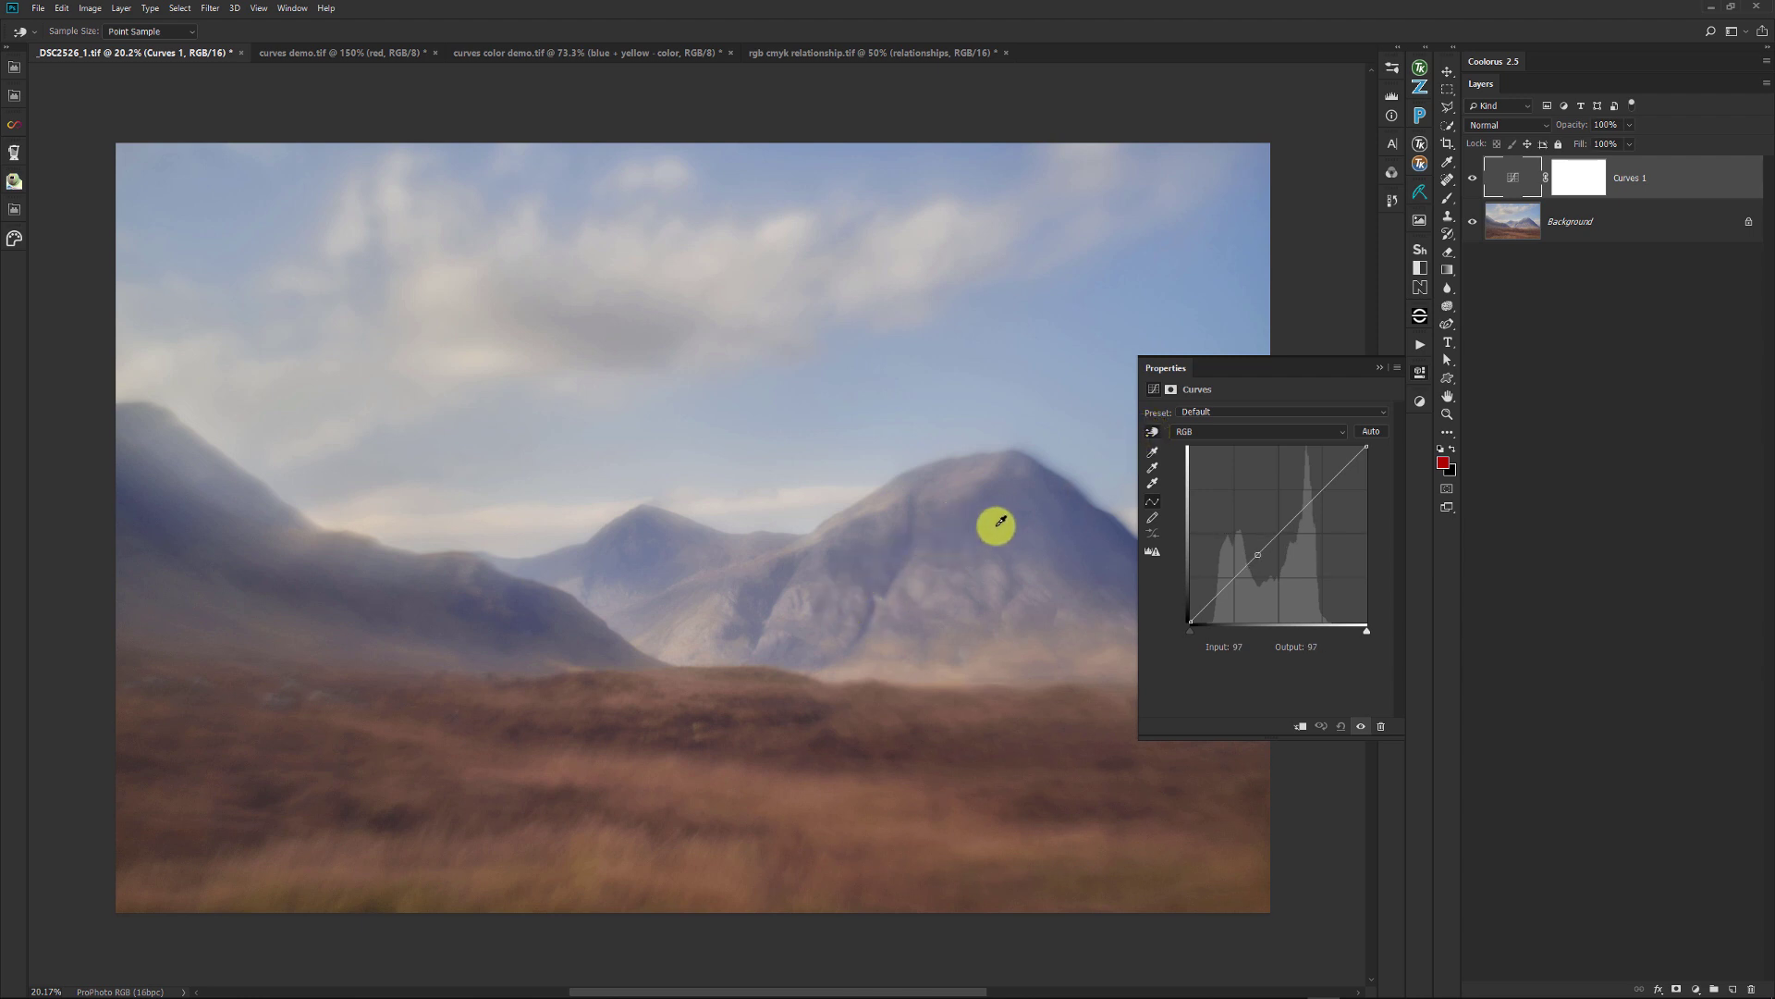
pyautogui.moveTo(1012, 506); pyautogui.dragTo(1021, 526)
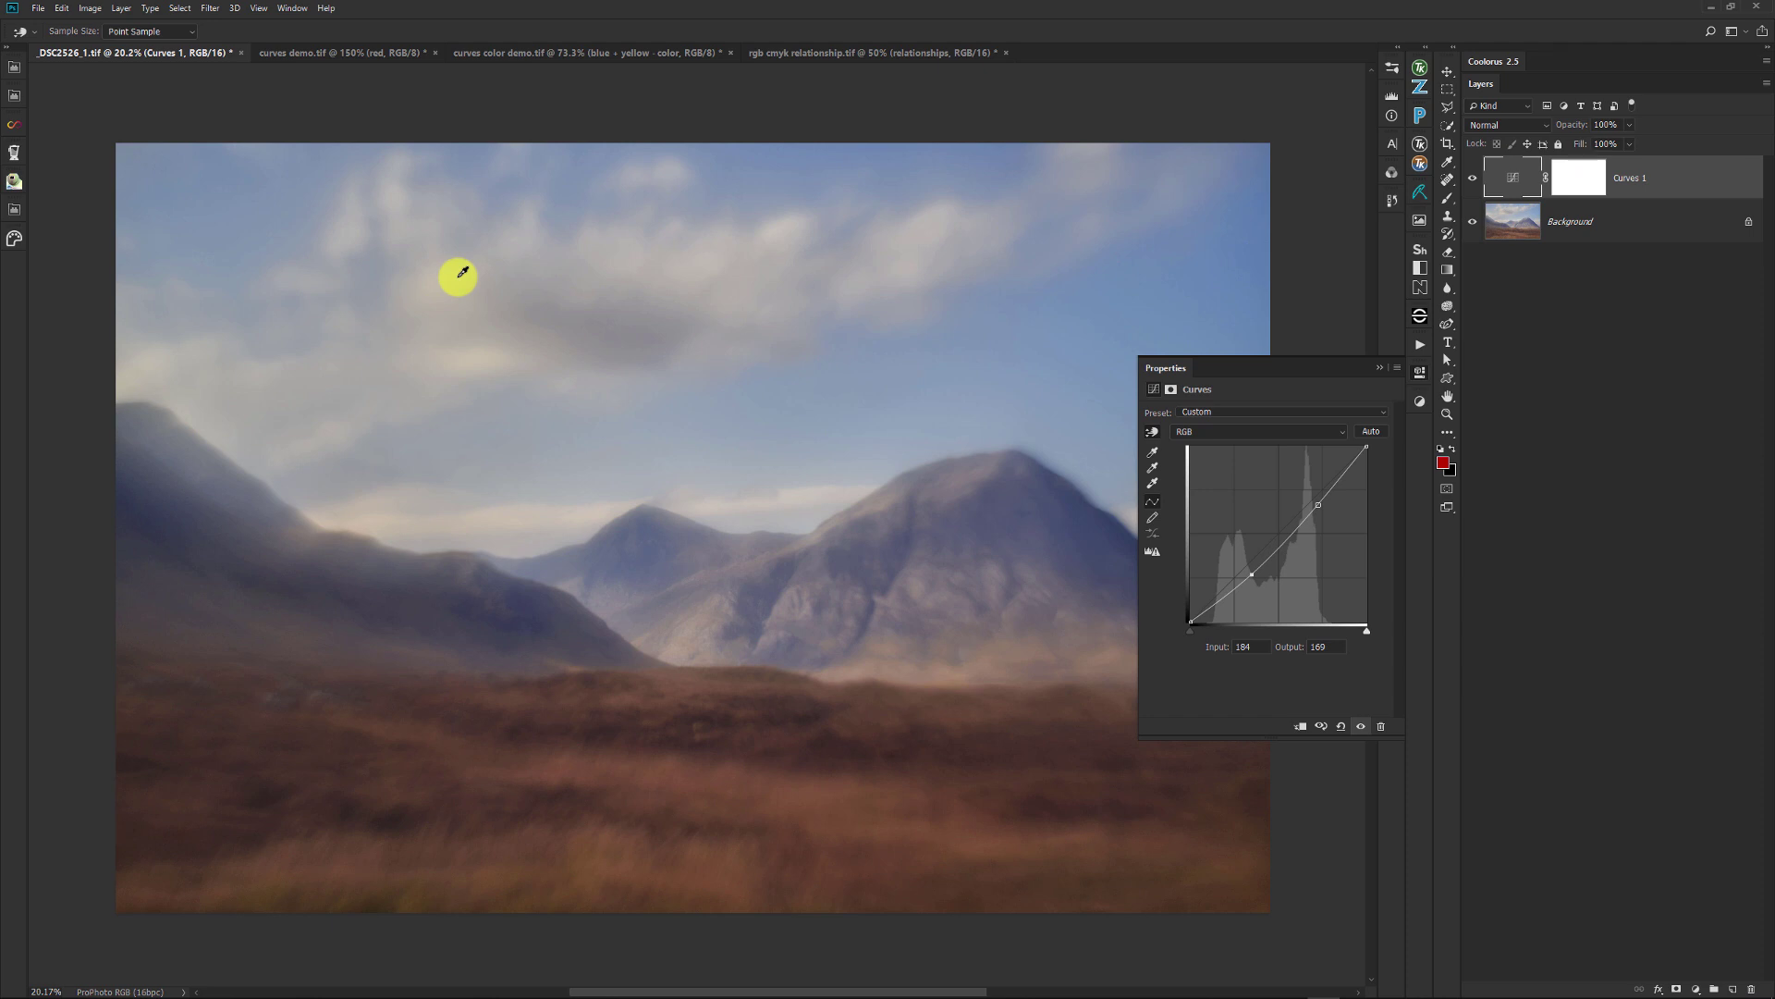
pyautogui.moveTo(462, 274); pyautogui.dragTo(463, 251)
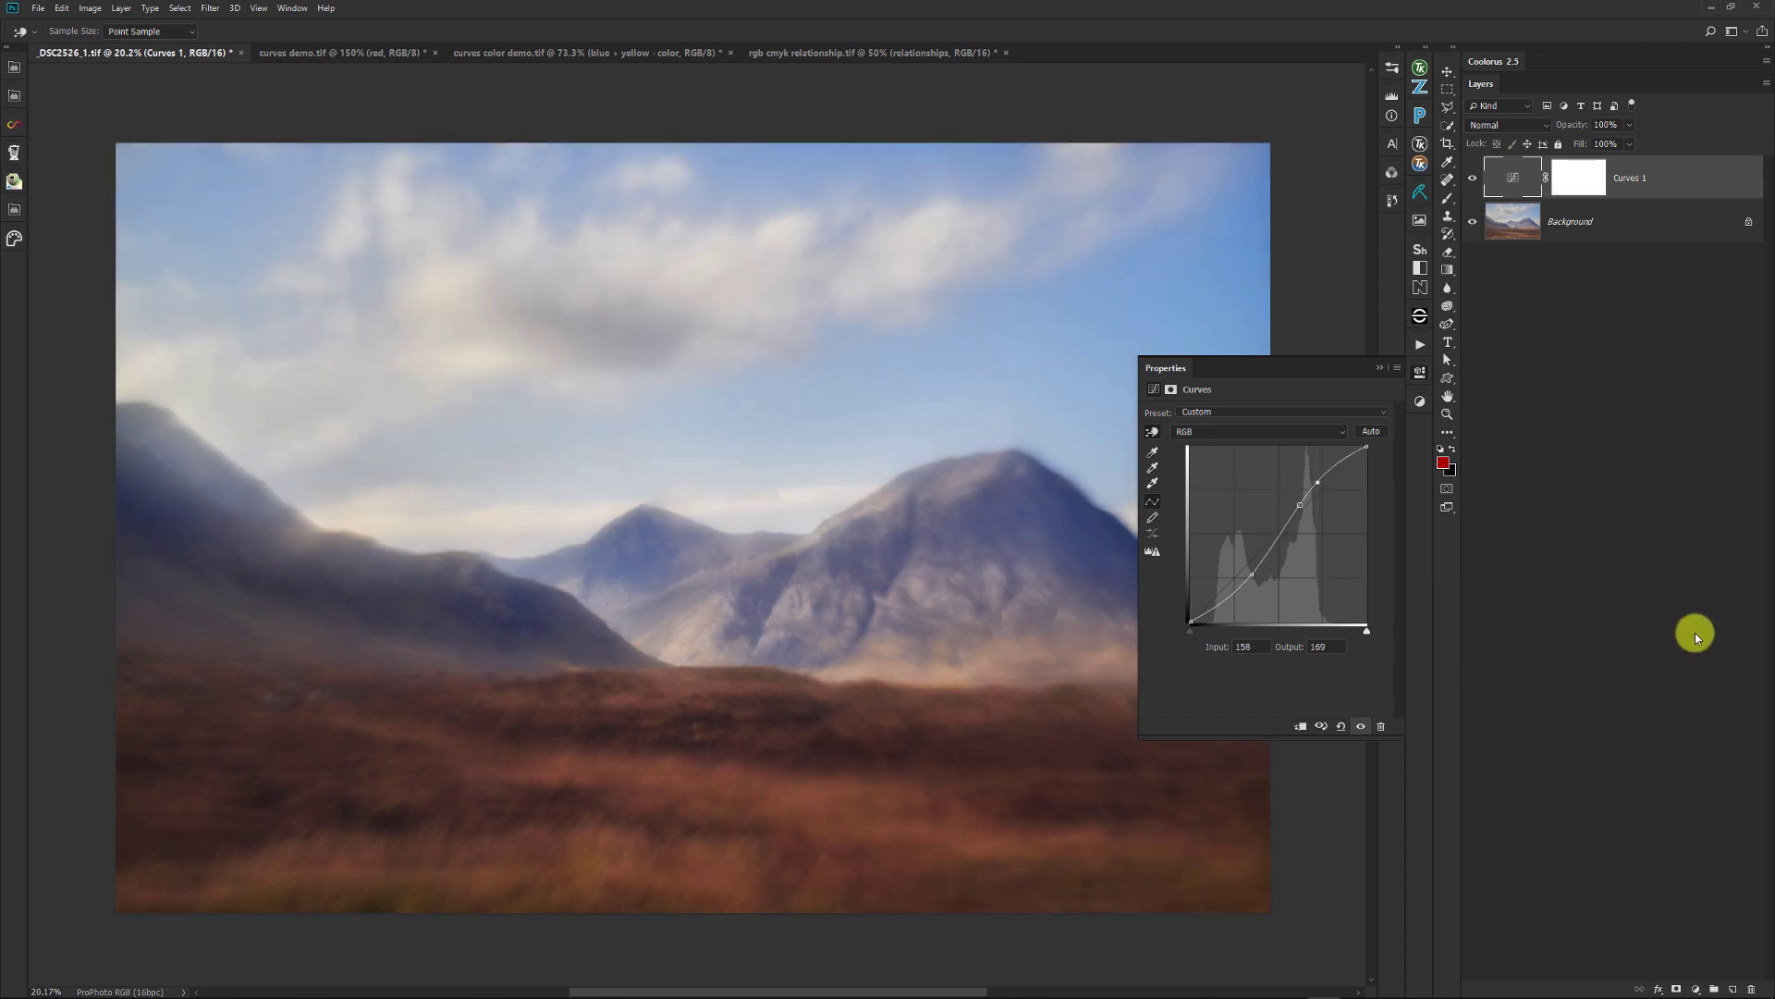
pyautogui.click(1253, 574)
pyautogui.moveTo(1251, 574); pyautogui.dragTo(1255, 573)
pyautogui.moveTo(1315, 483); pyautogui.dragTo(1314, 480)
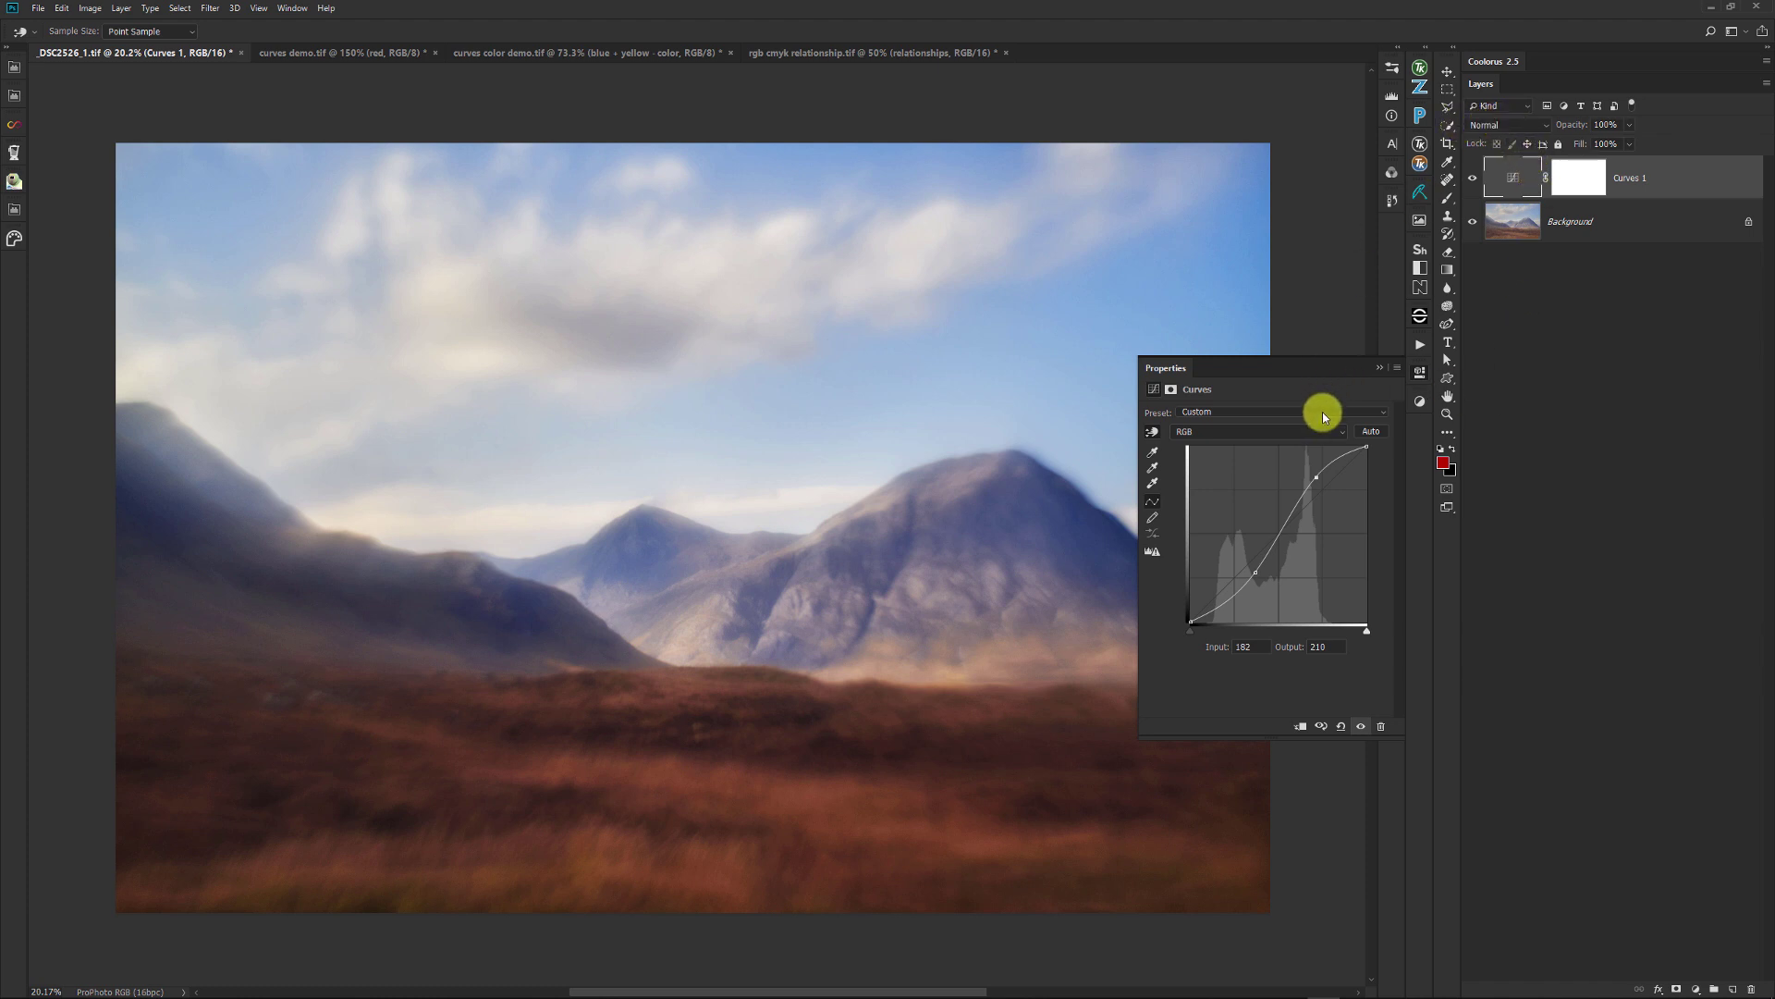
# Compare the landscape with and without the Curves 1 adjustment.
pyautogui.click(1473, 179)
pyautogui.click(1473, 179)
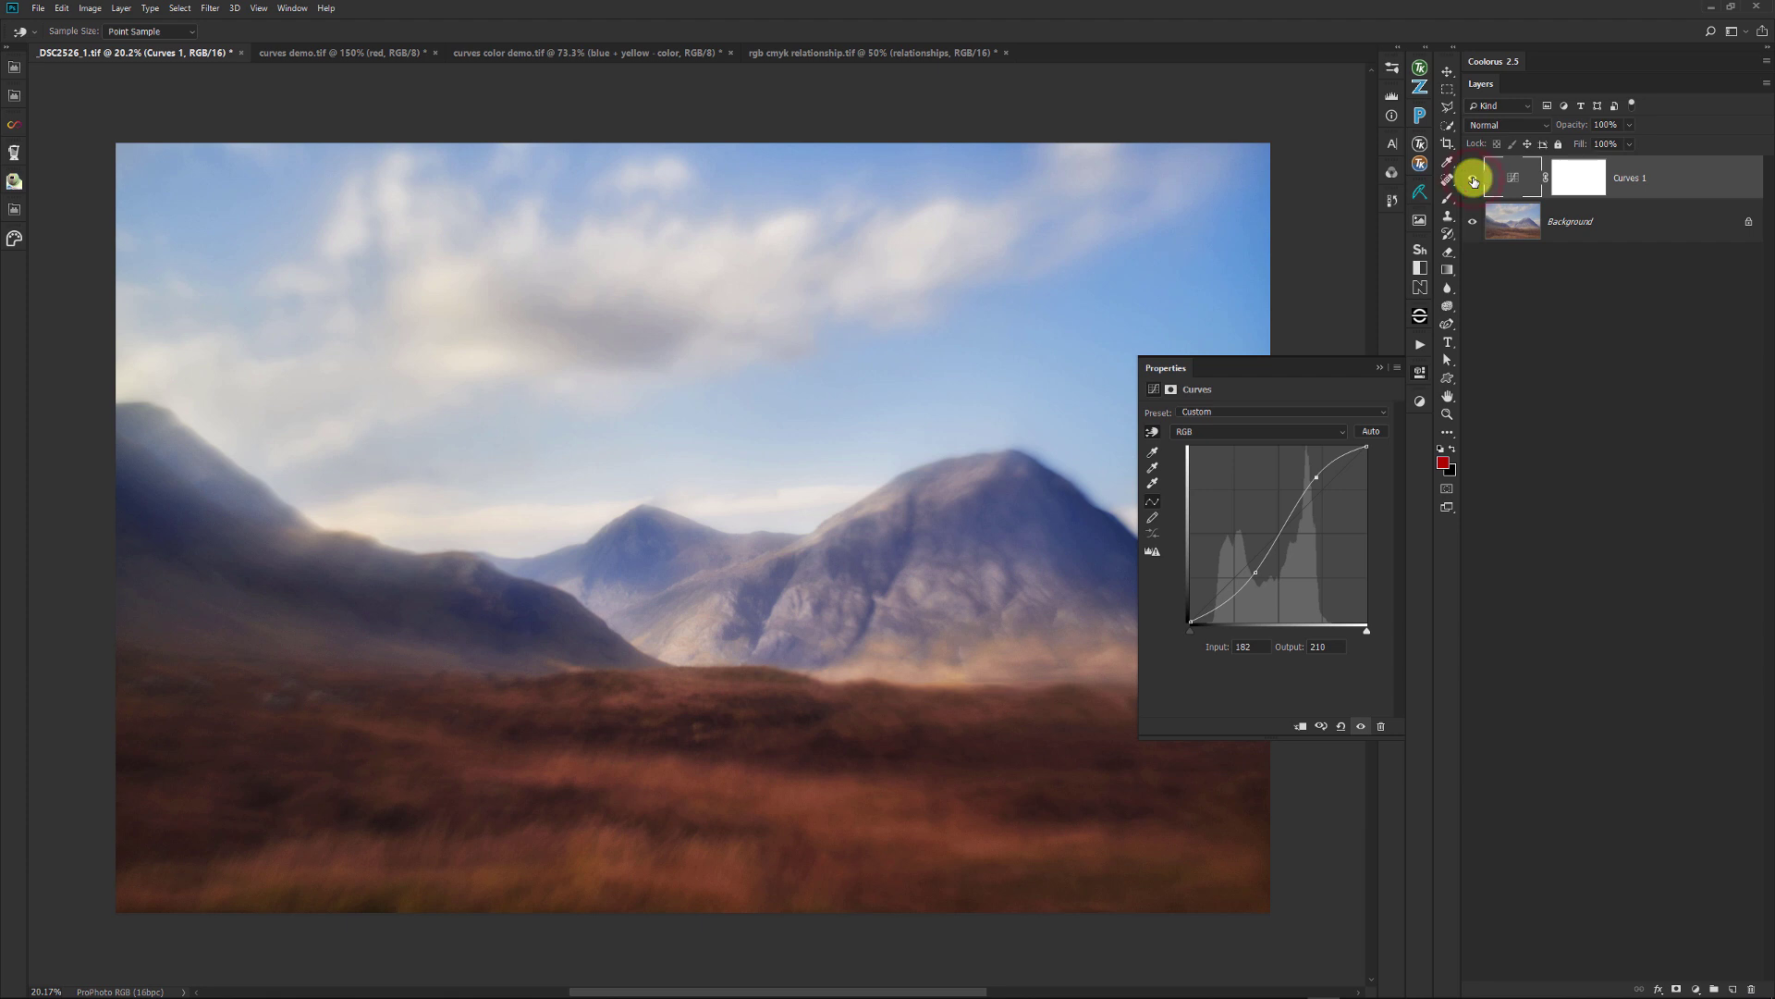
pyautogui.click(1473, 178)
pyautogui.click(1473, 179)
pyautogui.click(1473, 179)
# Set the Curves 1 layer's blend mode to Luminosity and compare the image with and without the adjustment.
pyautogui.click(1490, 123)
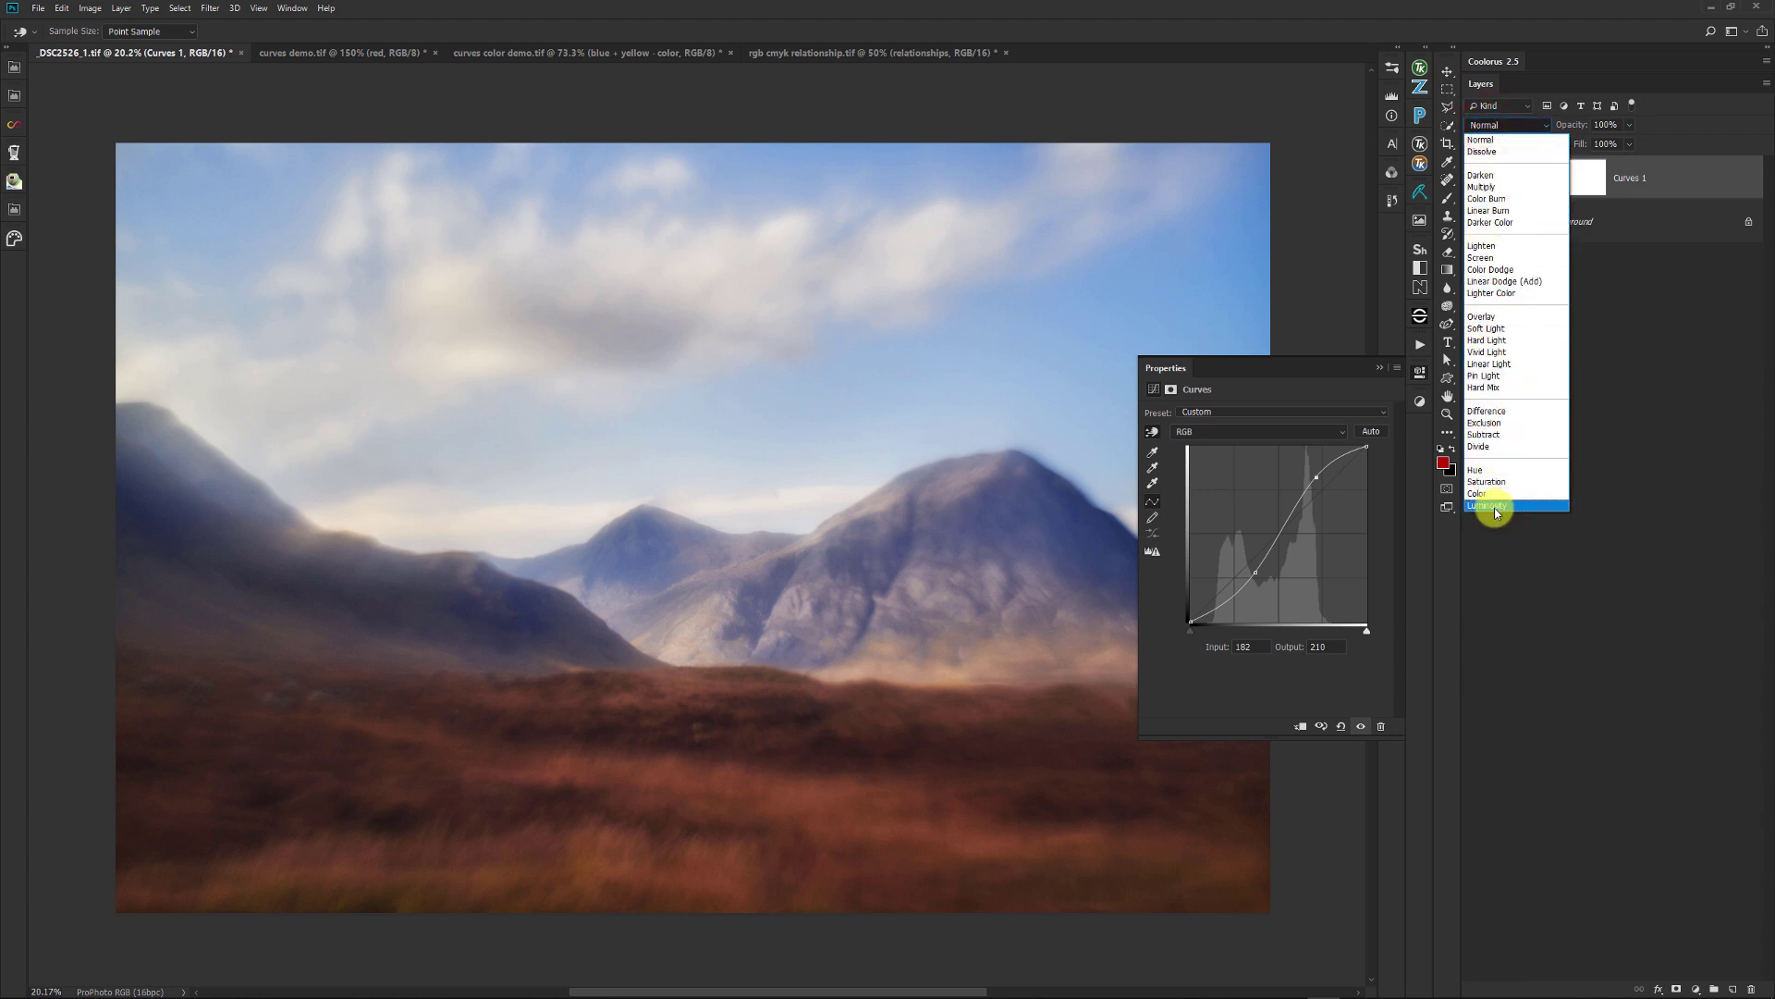
pyautogui.click(1495, 508)
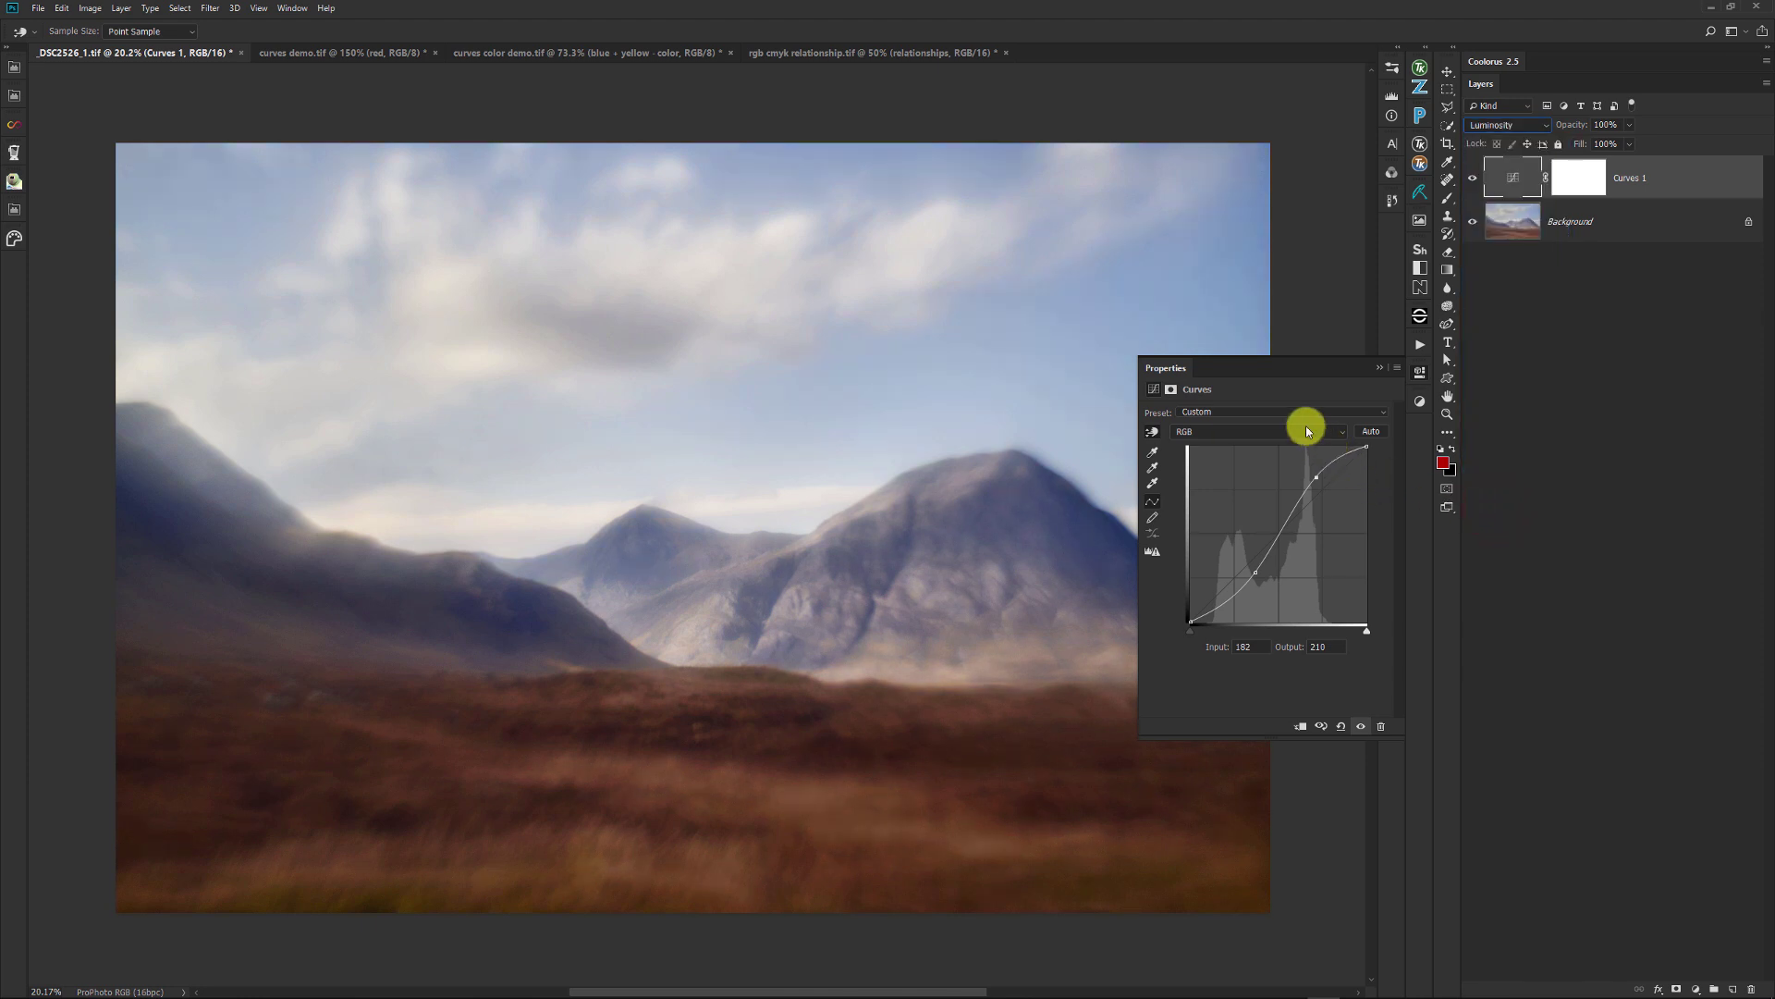
pyautogui.click(1472, 177)
pyautogui.click(1472, 176)
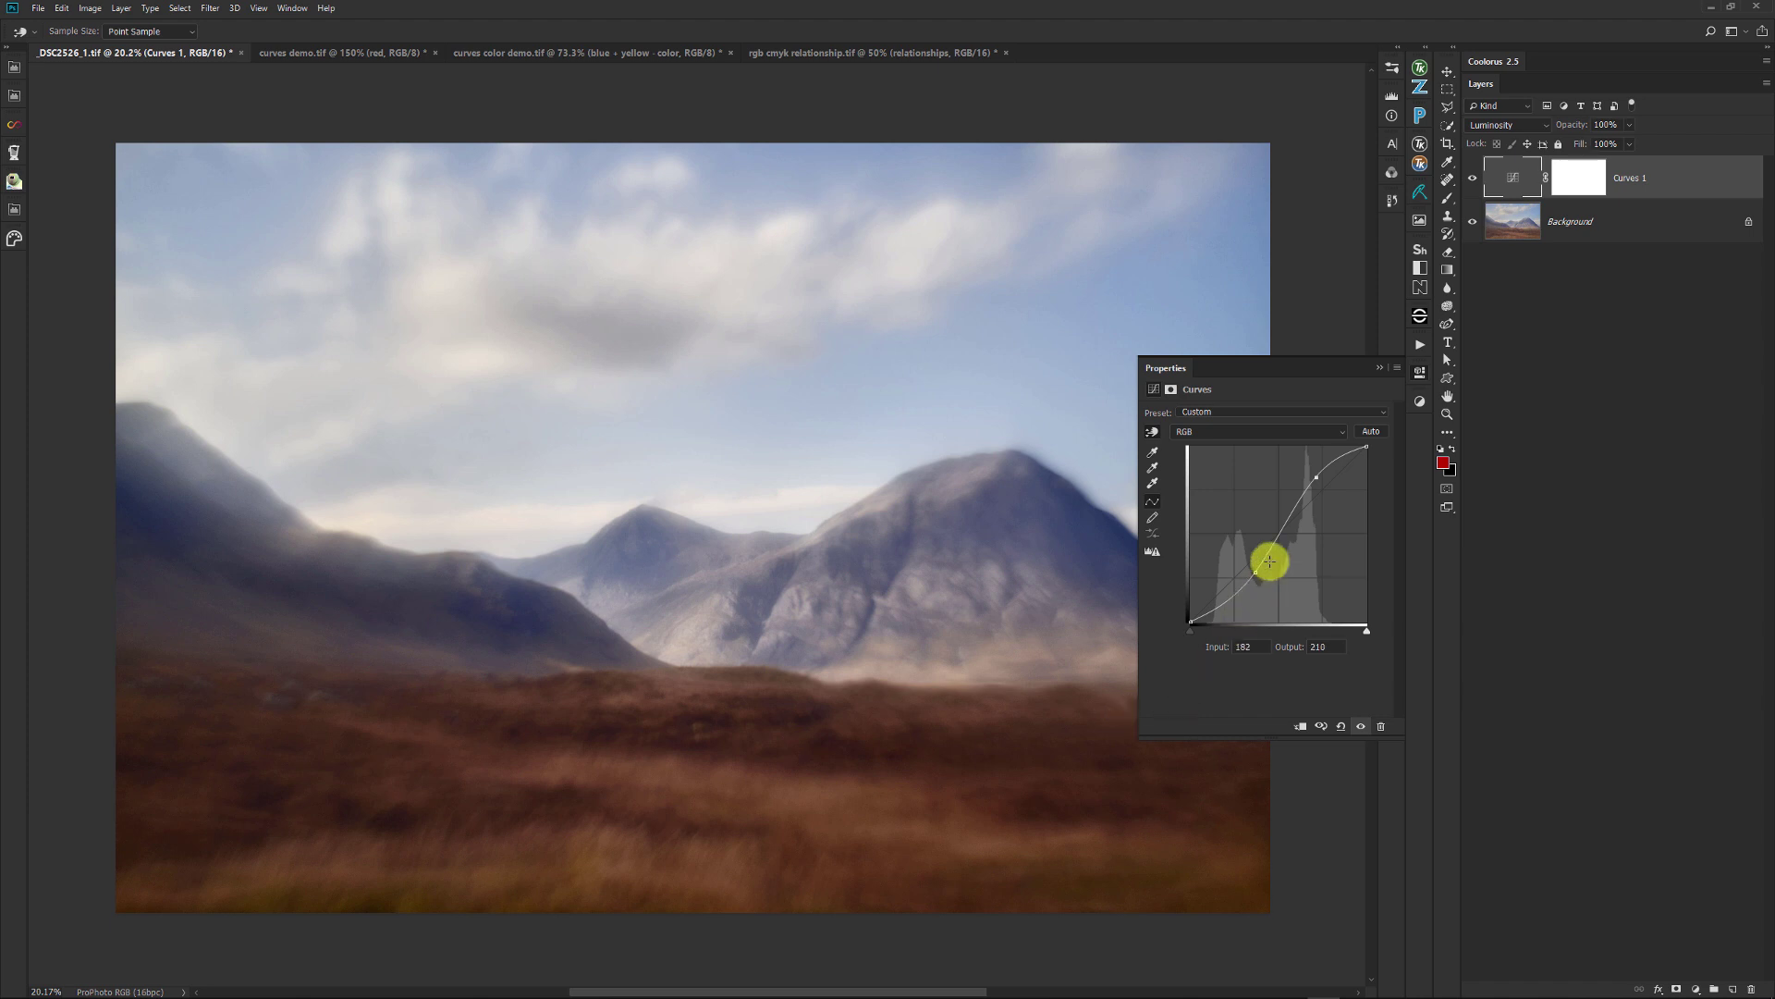
# Lift the dark foreground grass with a targeted shadow point at input 56 on the RGB curve.
pyautogui.click(1229, 600)
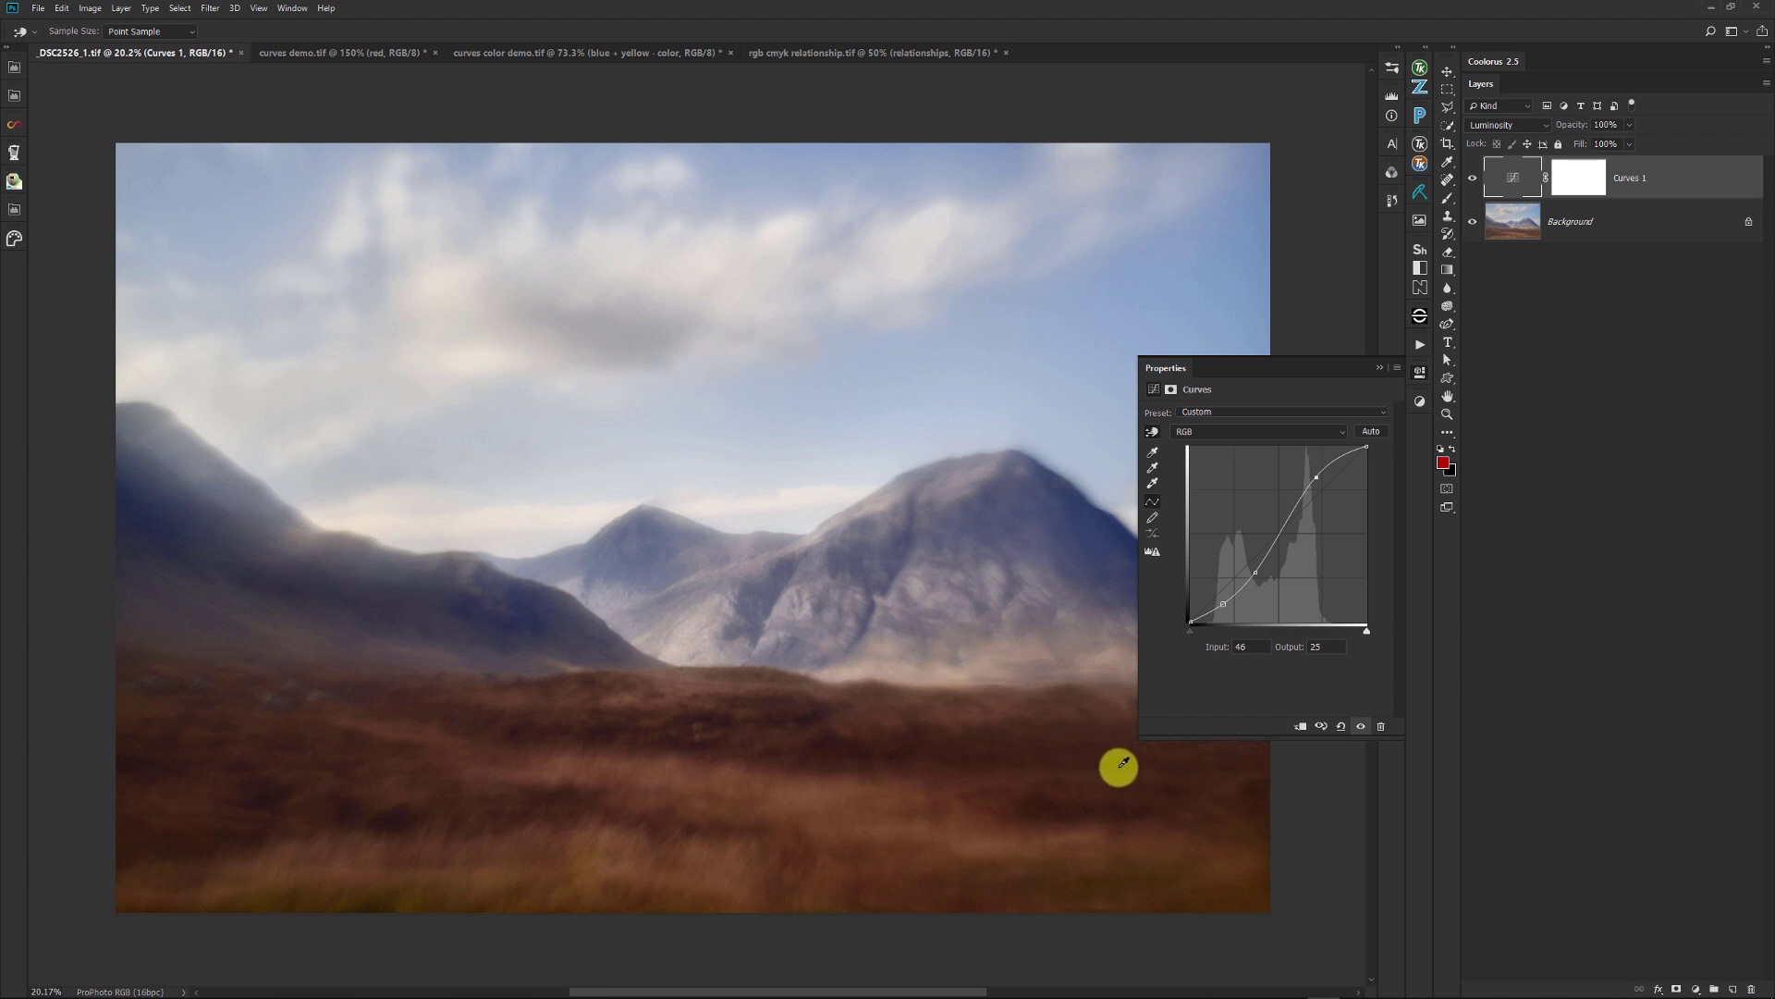
pyautogui.moveTo(1225, 603); pyautogui.dragTo(1227, 602)
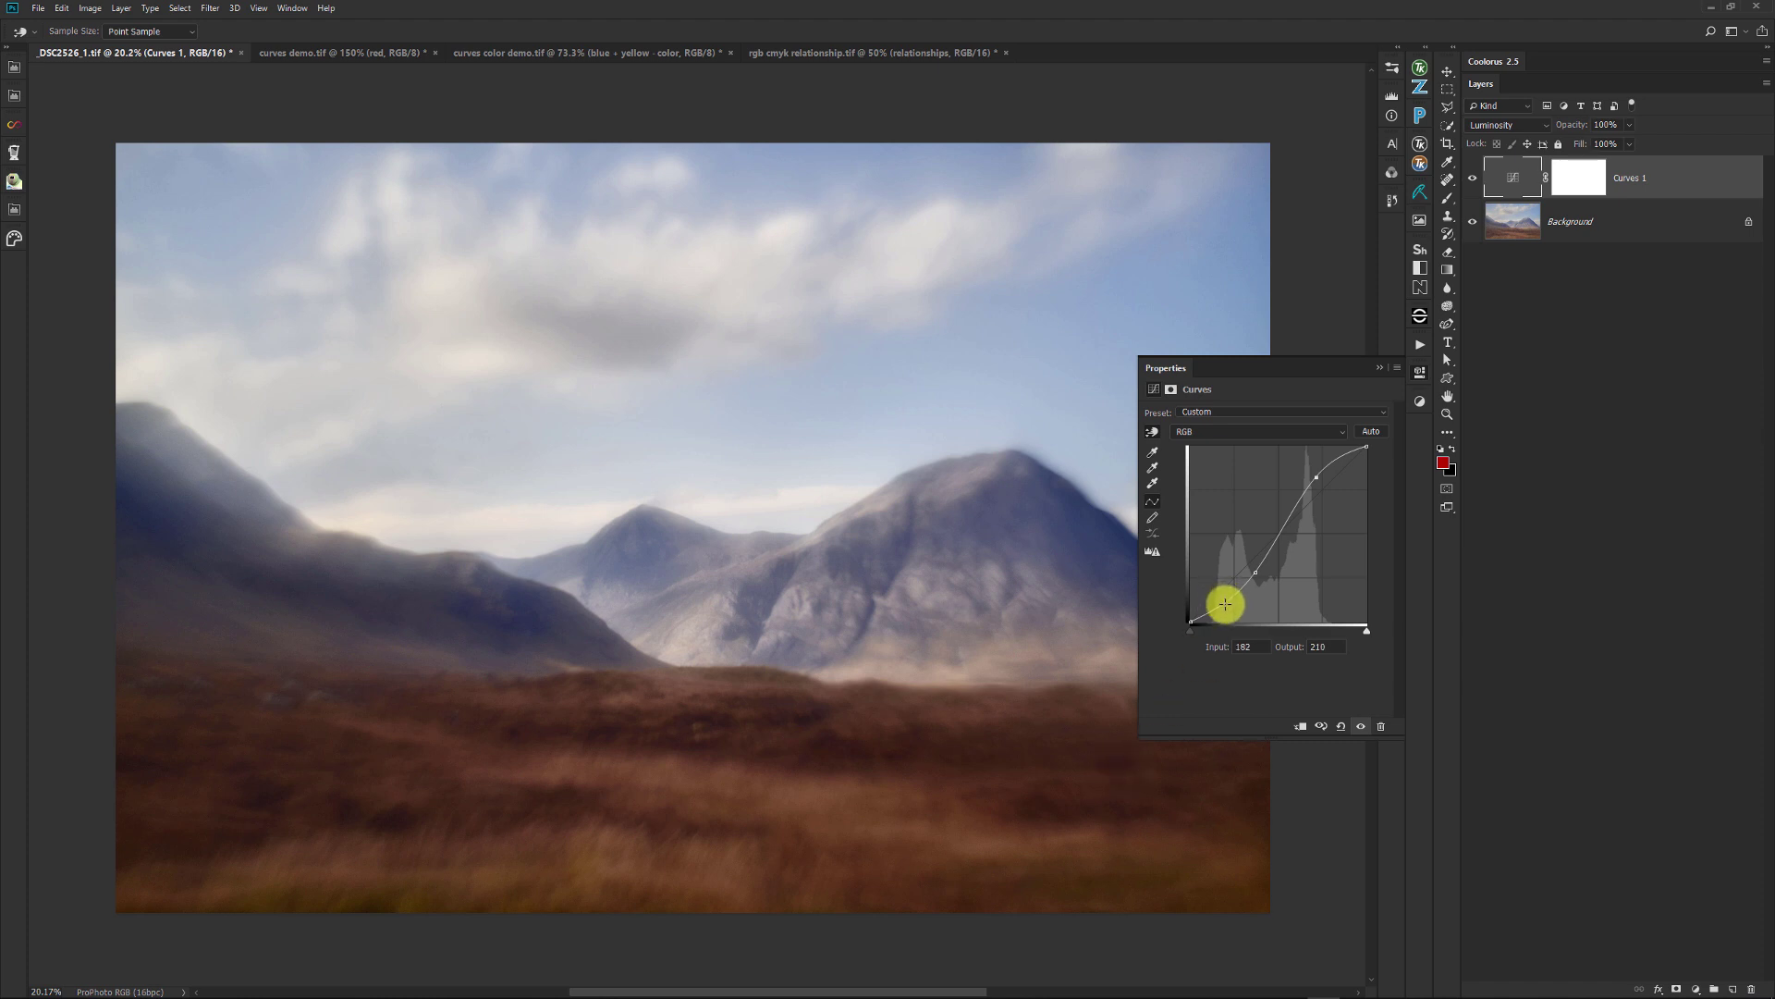
pyautogui.click(1078, 761)
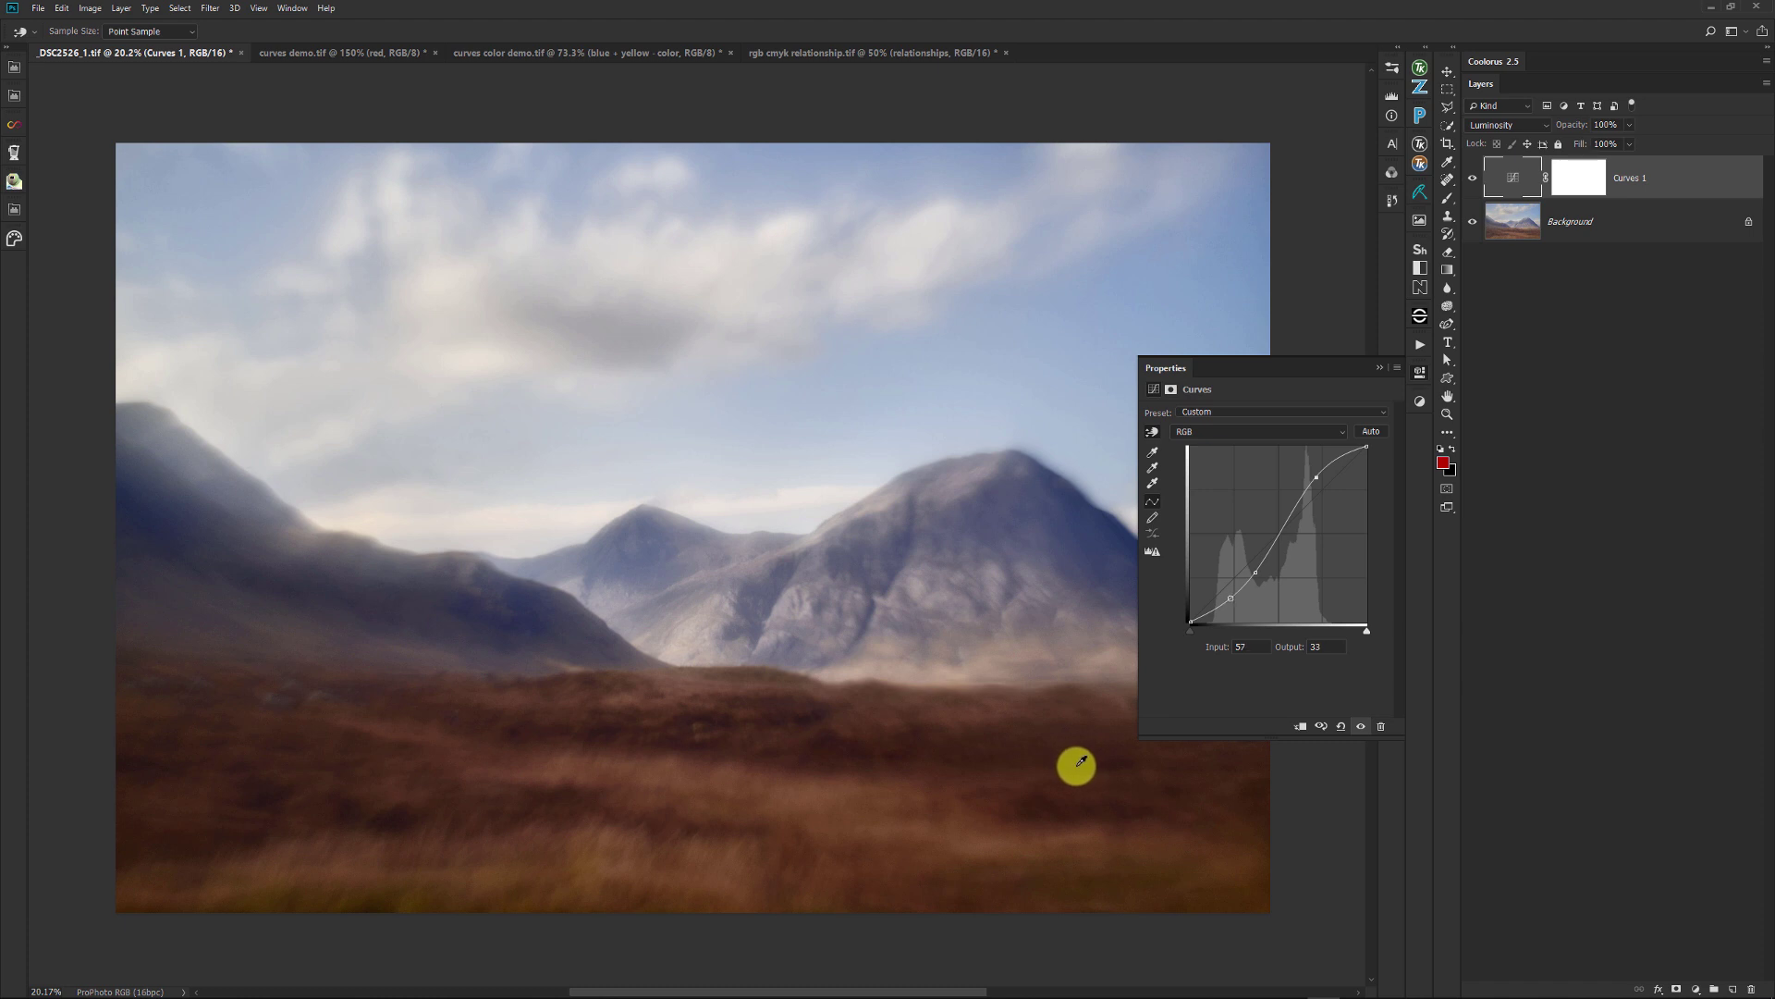
pyautogui.click(1091, 763)
pyautogui.moveTo(1091, 765); pyautogui.dragTo(1092, 758)
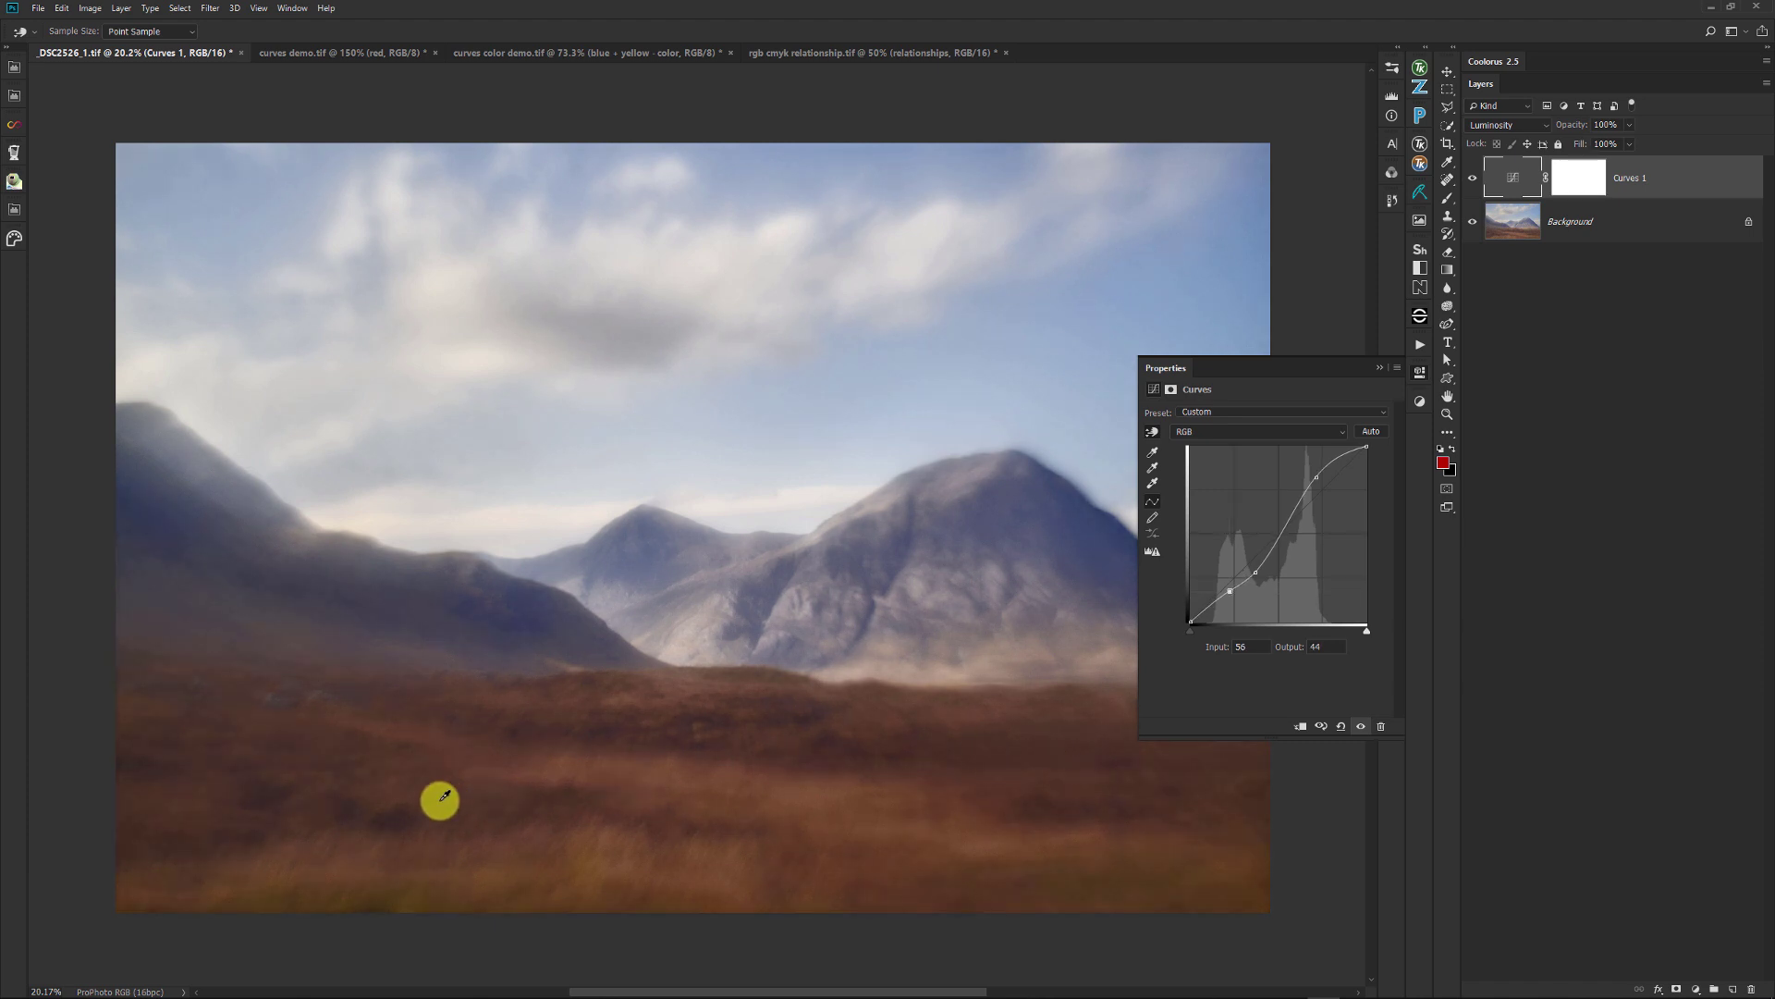
pyautogui.click(418, 813)
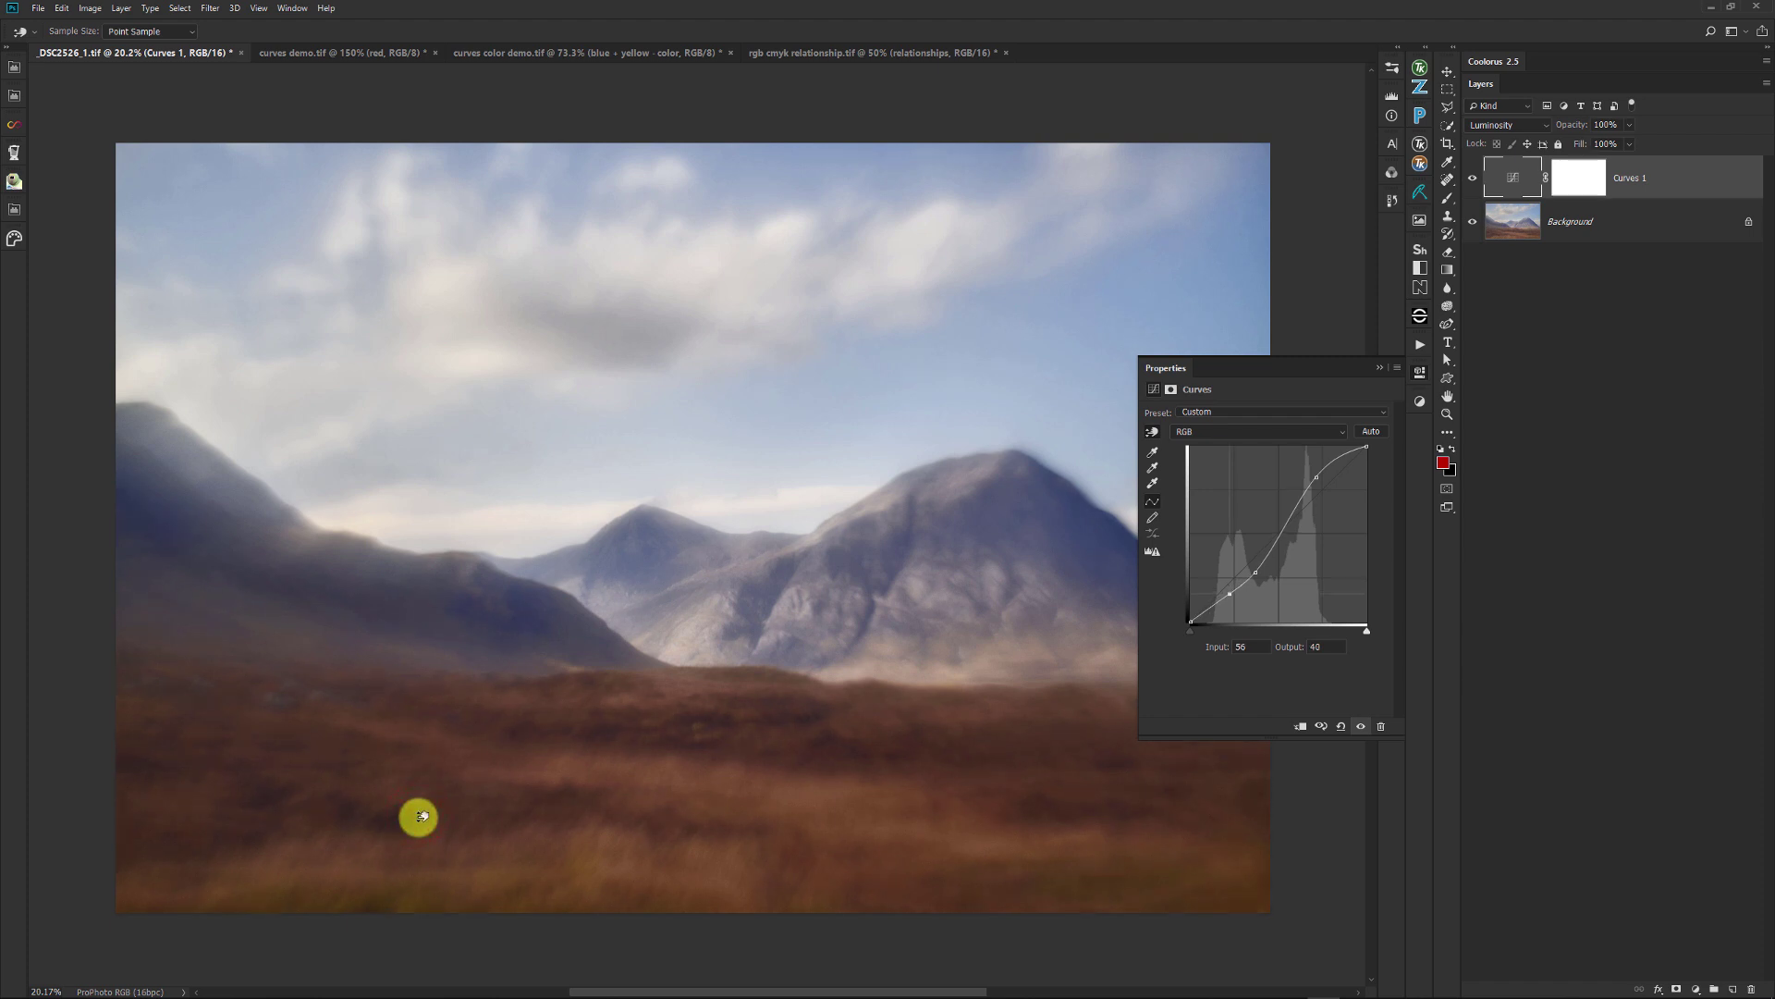
# Set the curve's black point to input 3, output 0, and add a deep-shadow point at input 32, output 22.
pyautogui.moveTo(1191, 631); pyautogui.dragTo(1196, 635)
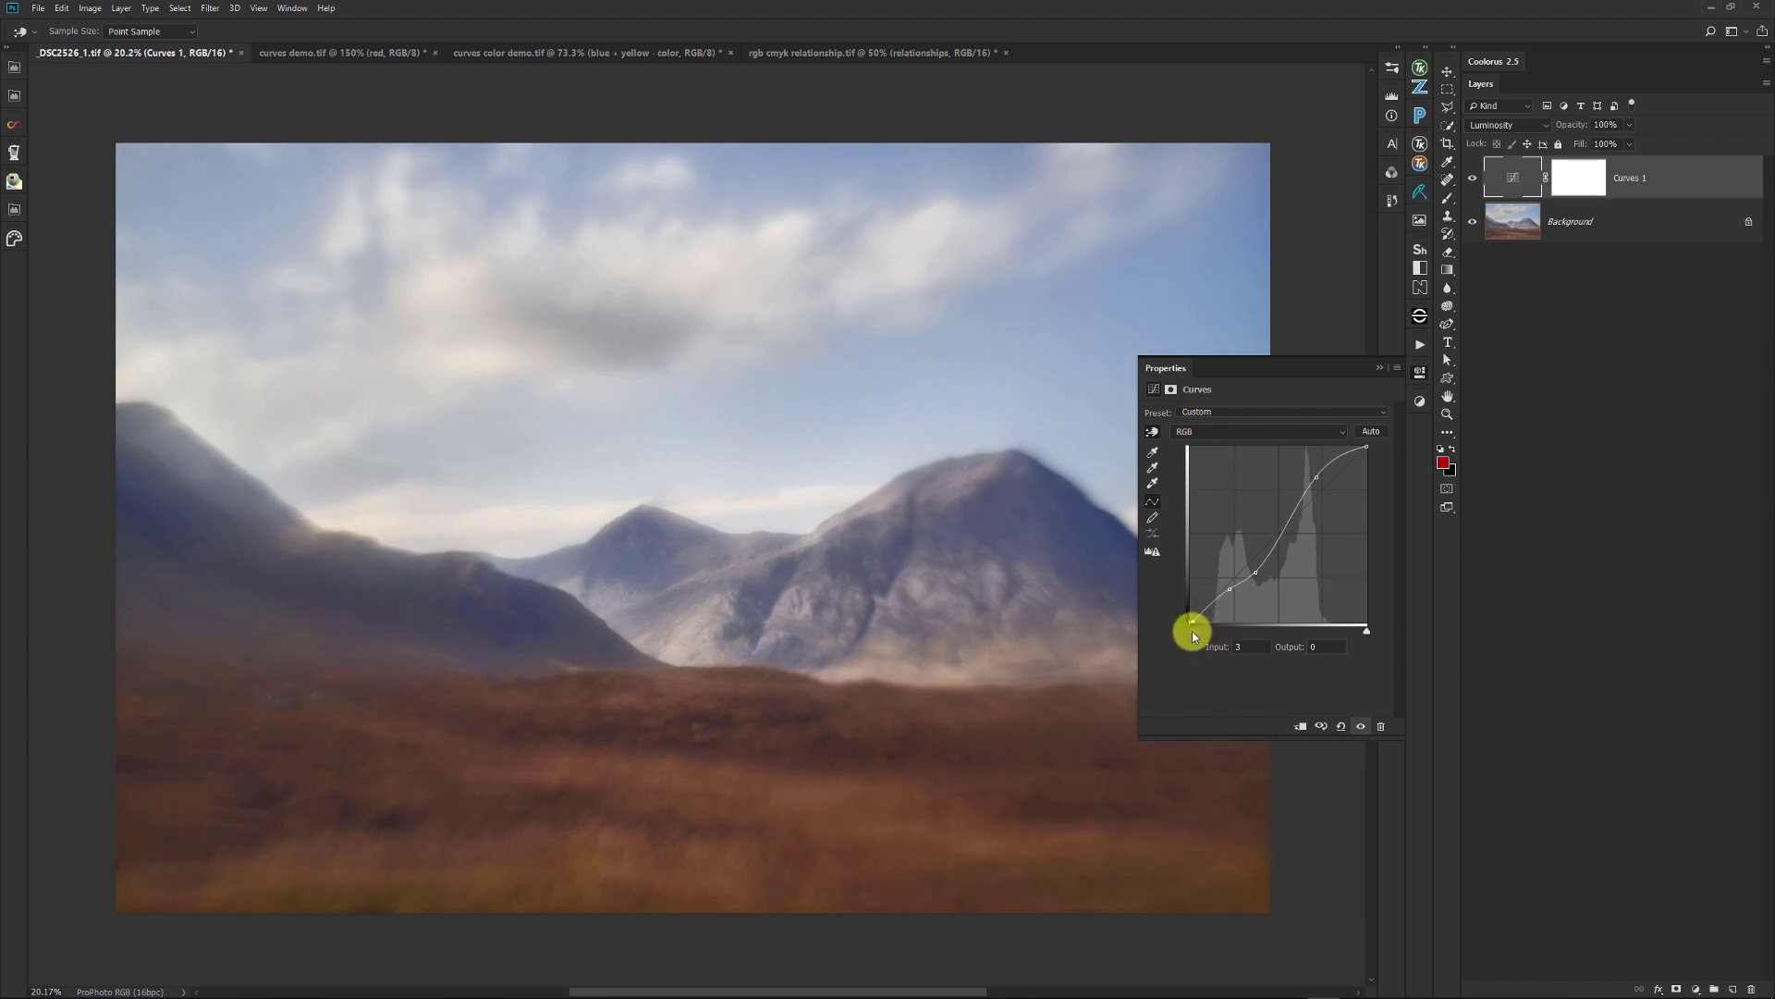
pyautogui.moveTo(1208, 603); pyautogui.dragTo(1211, 606)
pyautogui.click(1231, 589)
pyautogui.click(1213, 606)
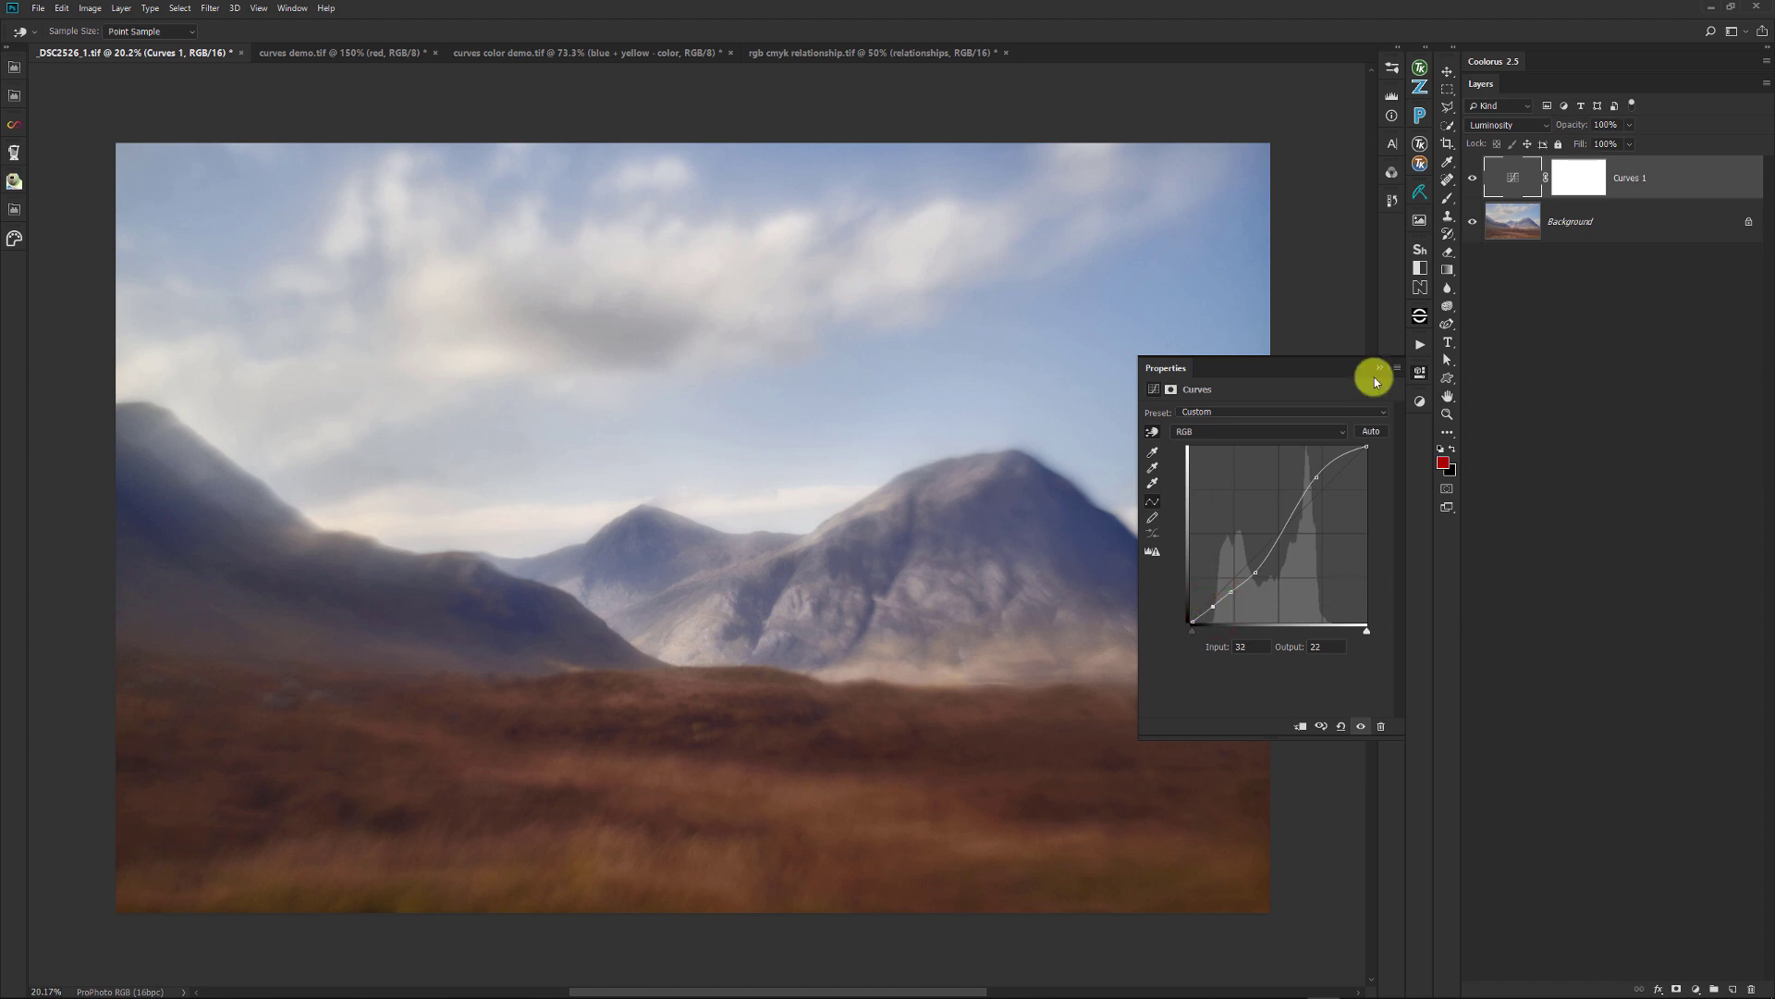